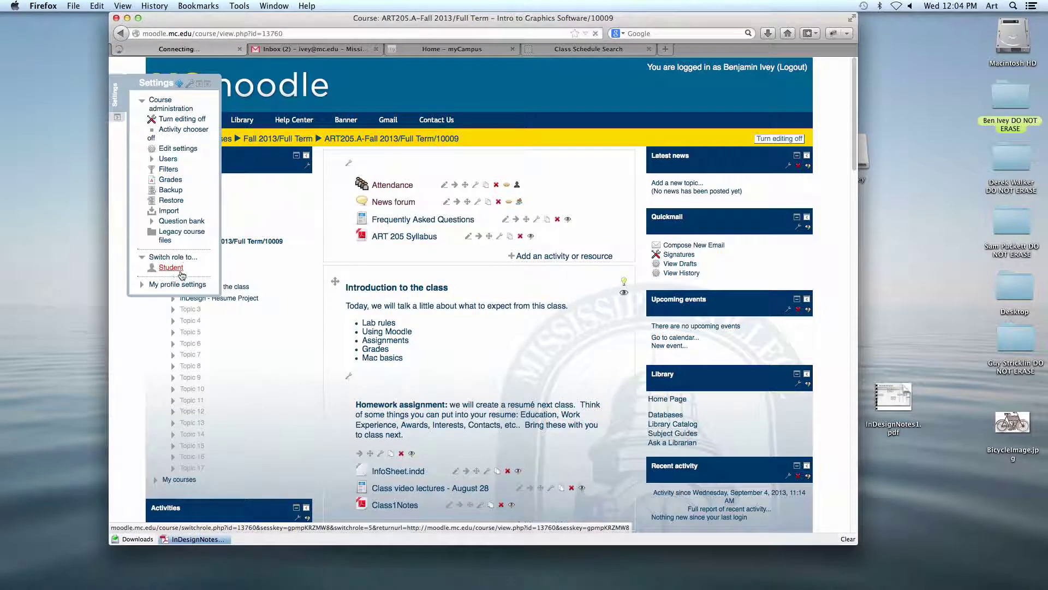
Step: View the "Class video lectures - August 28" page in the introduction section and return to the course page
scroll(473, 260, "down", 5)
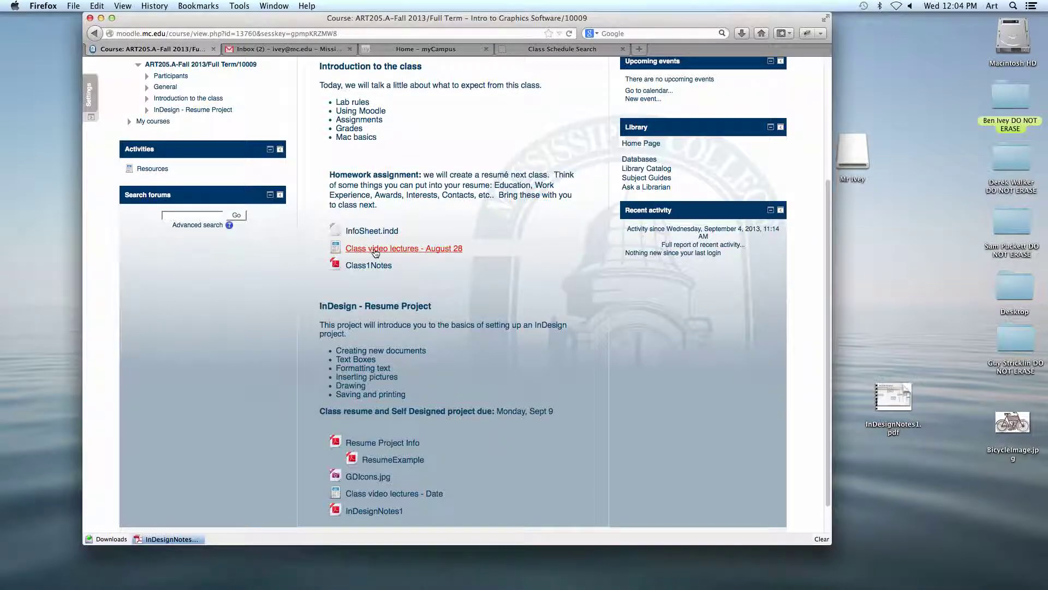
left_click(415, 249)
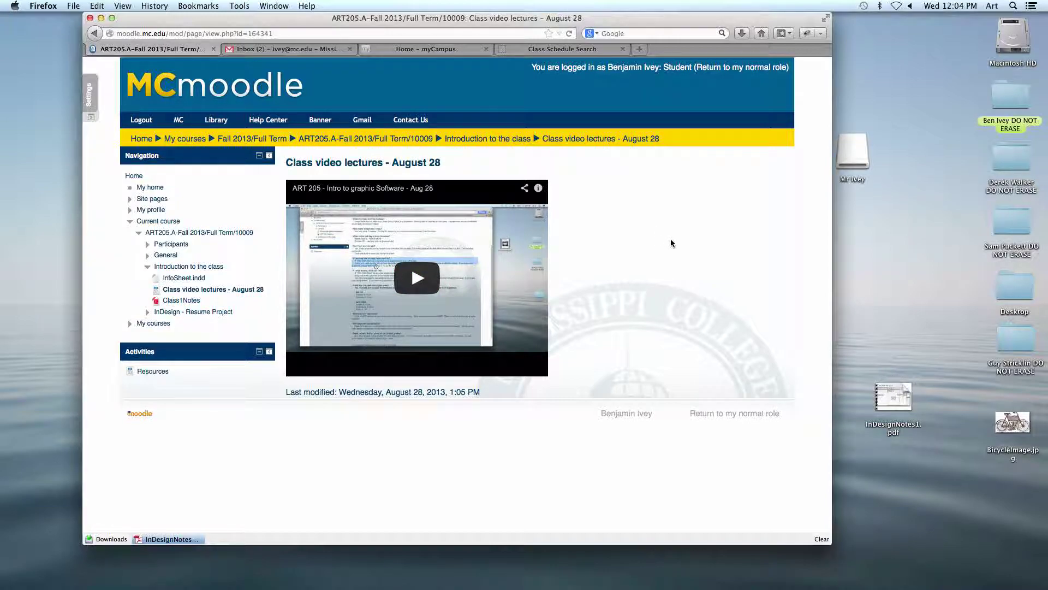
left_click(95, 35)
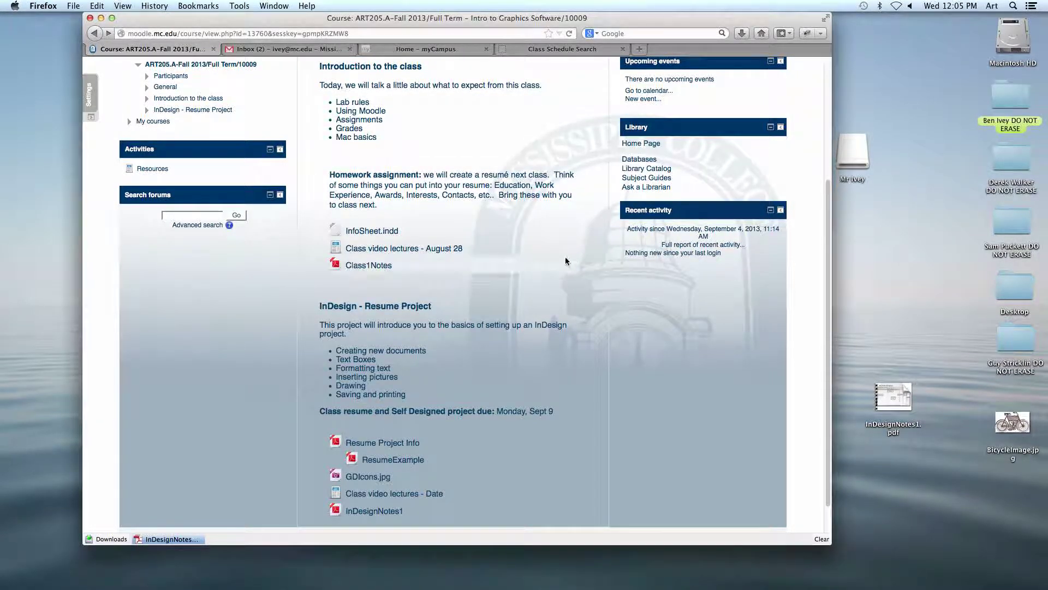
Step: Open the InDesignNotes1 resource under the InDesign - Resume Project section, and open the desktop copy, InDesignNotes1.pdf, in Adobe Reader
scroll(569, 268, "down", 2)
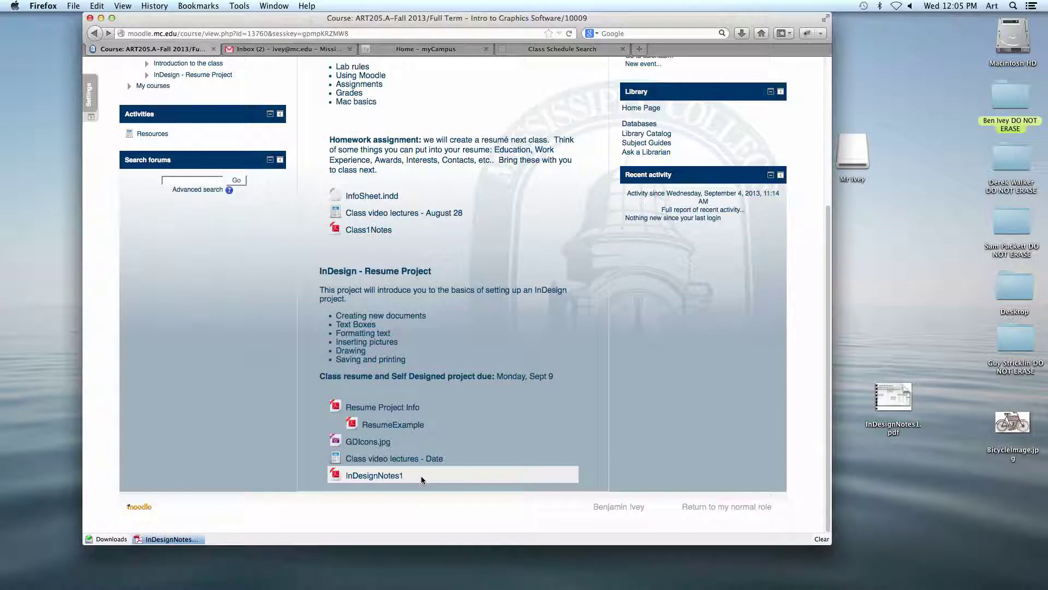
left_click(365, 478)
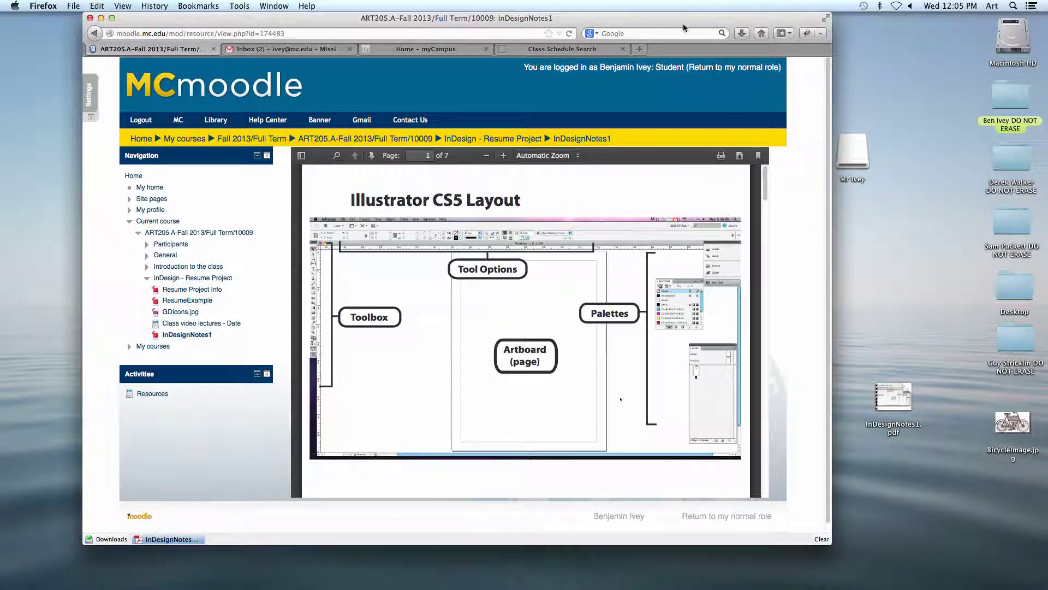
left_click_drag(679, 19, 632, 19)
left_click(857, 269)
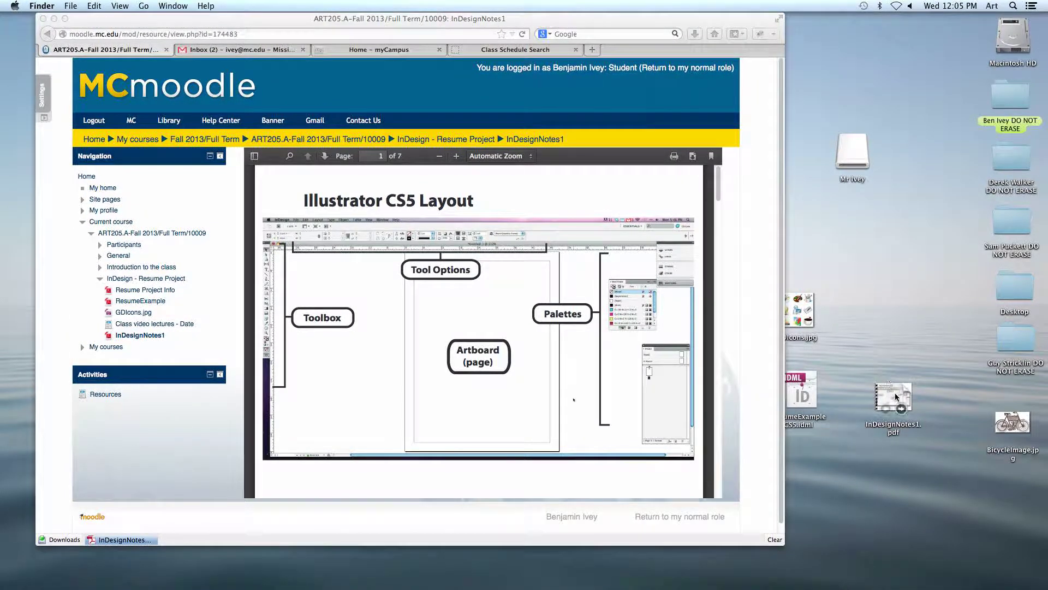
left_click(890, 387)
double_click(888, 386)
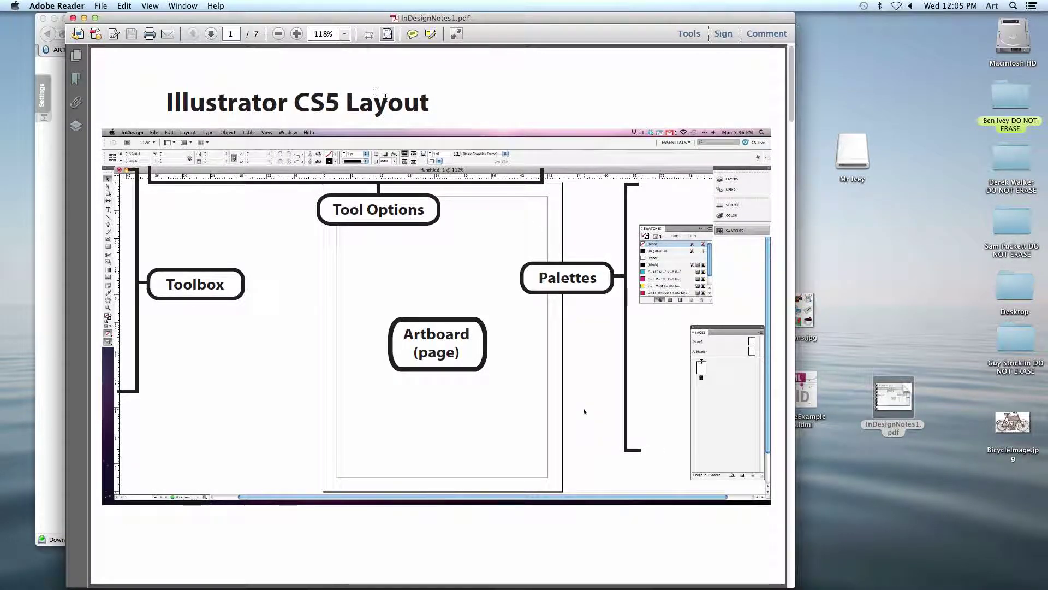
Step: Review the InDesign notes page by page through page 7, go back to the InDesign Toolbox page, and close the PDF
left_click_drag(164, 107, 289, 106)
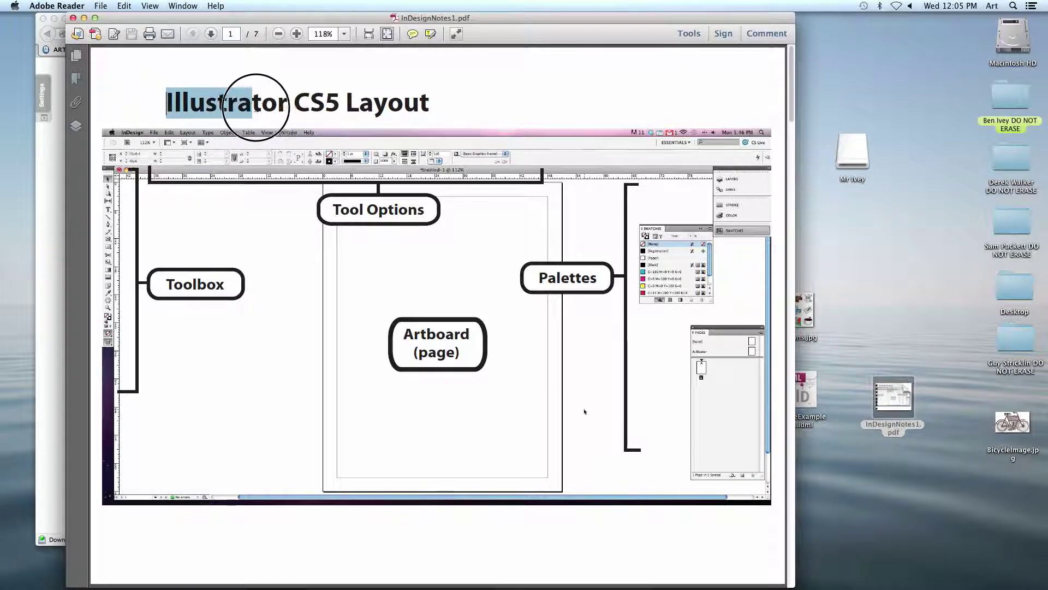
left_click(155, 110)
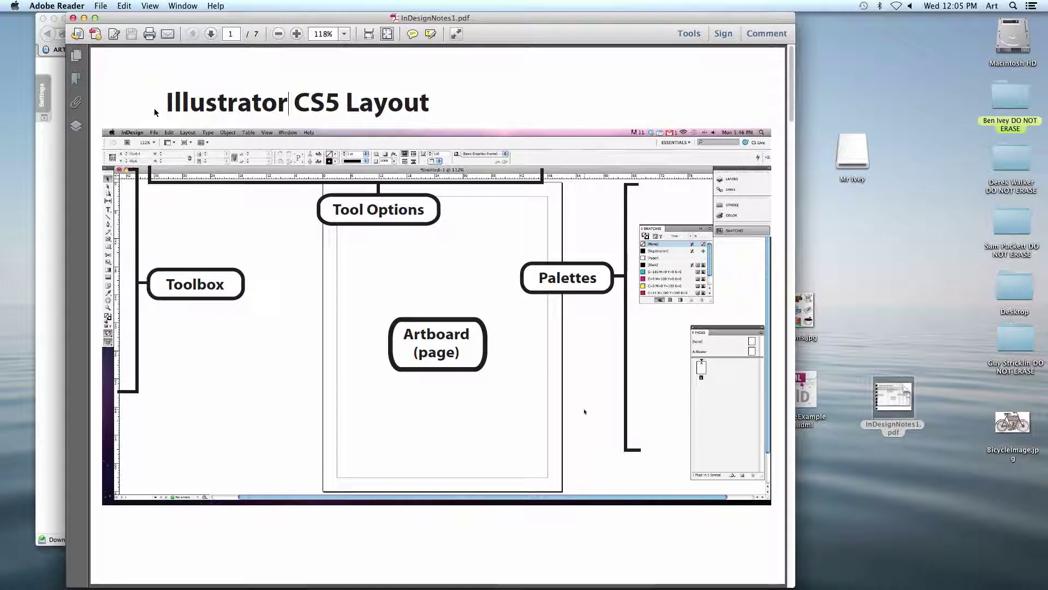
key("Right")
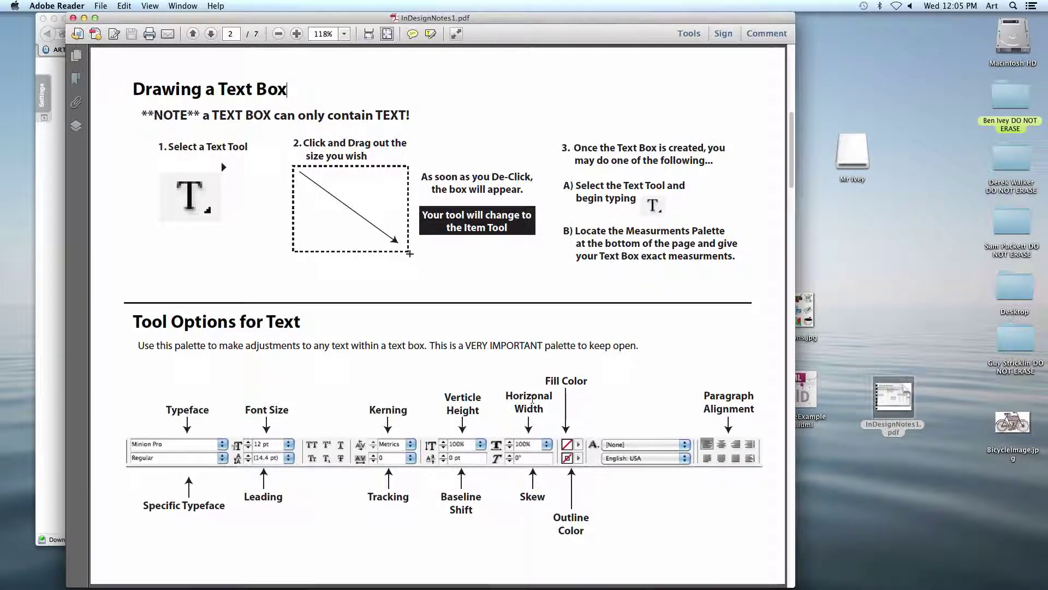
key("Right")
key("Right")
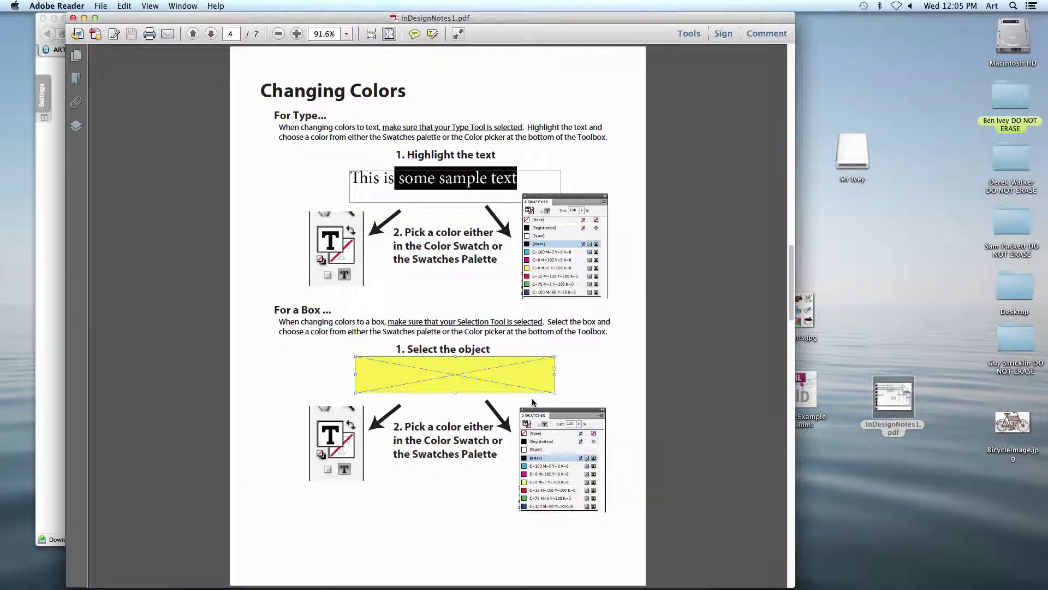
key("Right")
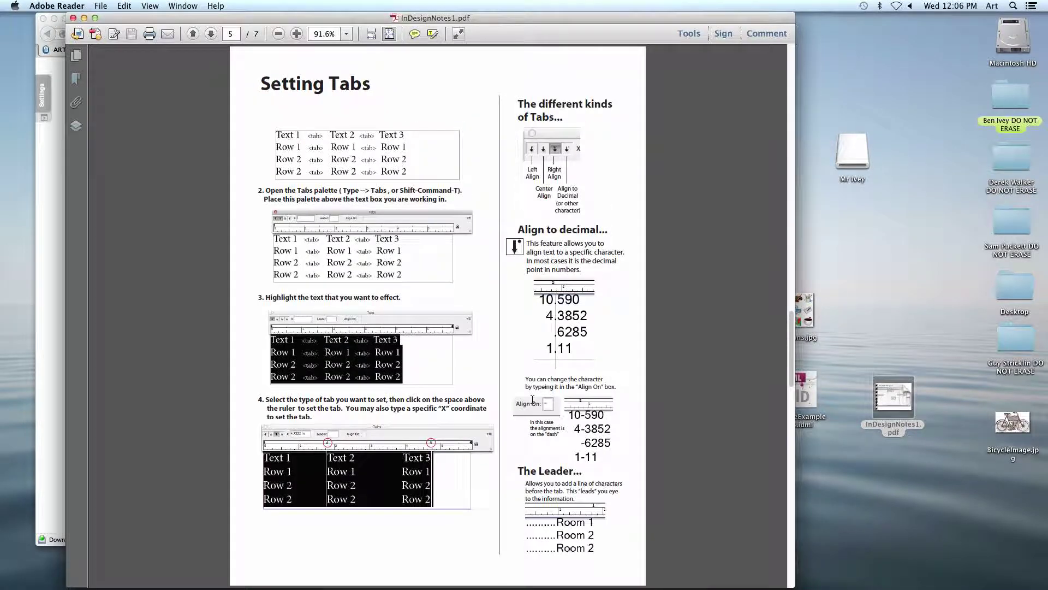
key("Right")
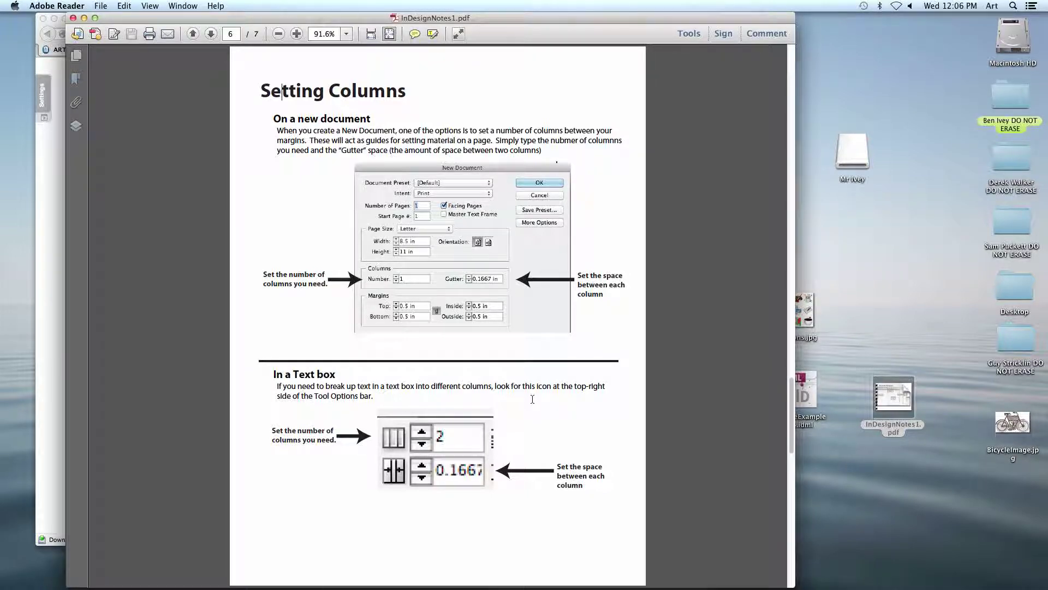
key("Right")
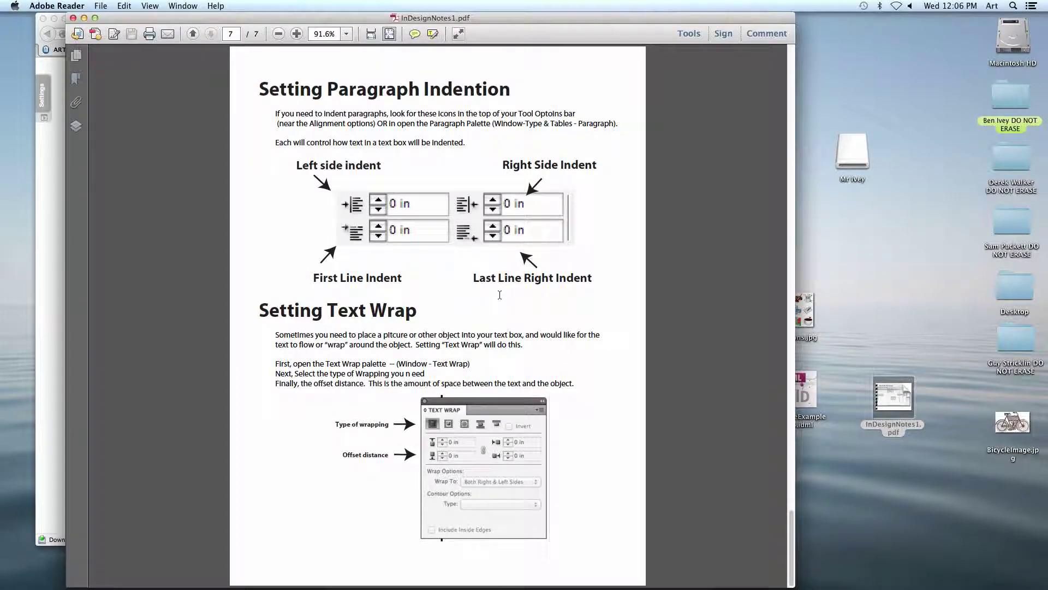
key("Left")
key("Left")
key("Left")
key("Left")
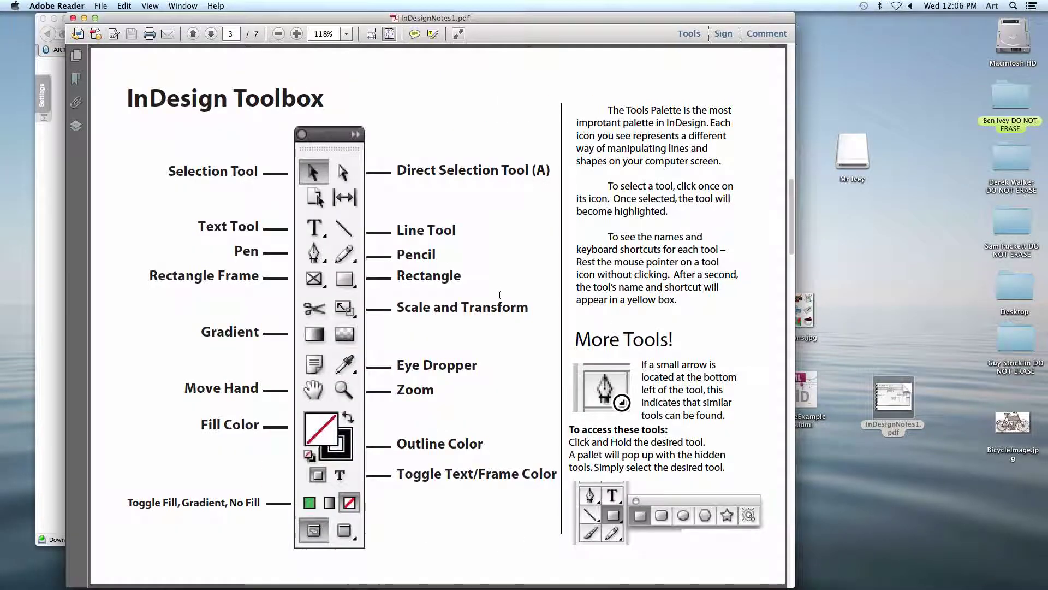
key("super+w")
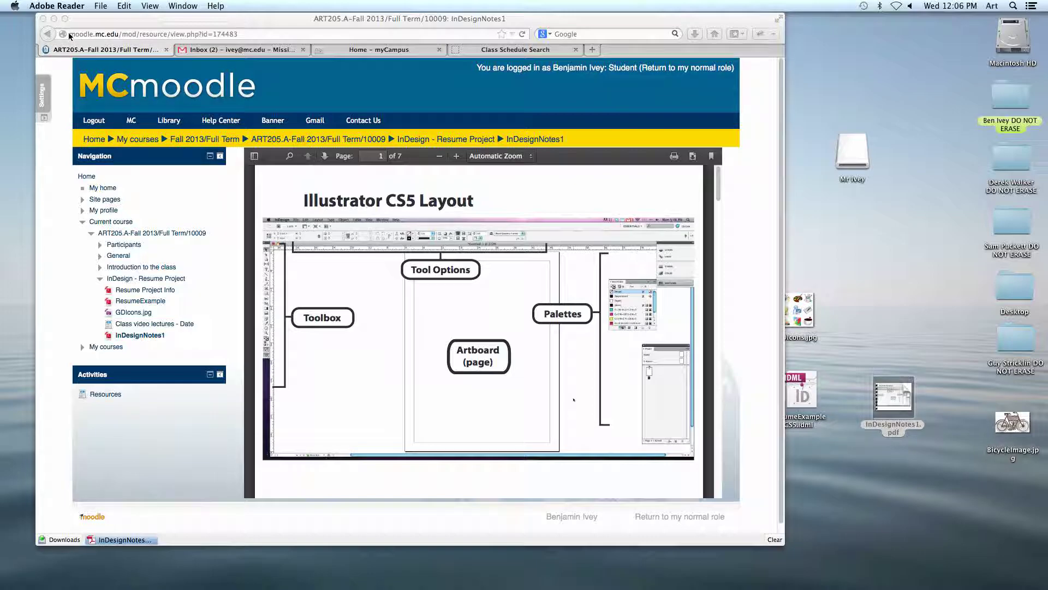
Step: Minimize the Firefox window to clear the desktop
left_click(53, 18)
left_click(224, 153)
left_click(354, 186)
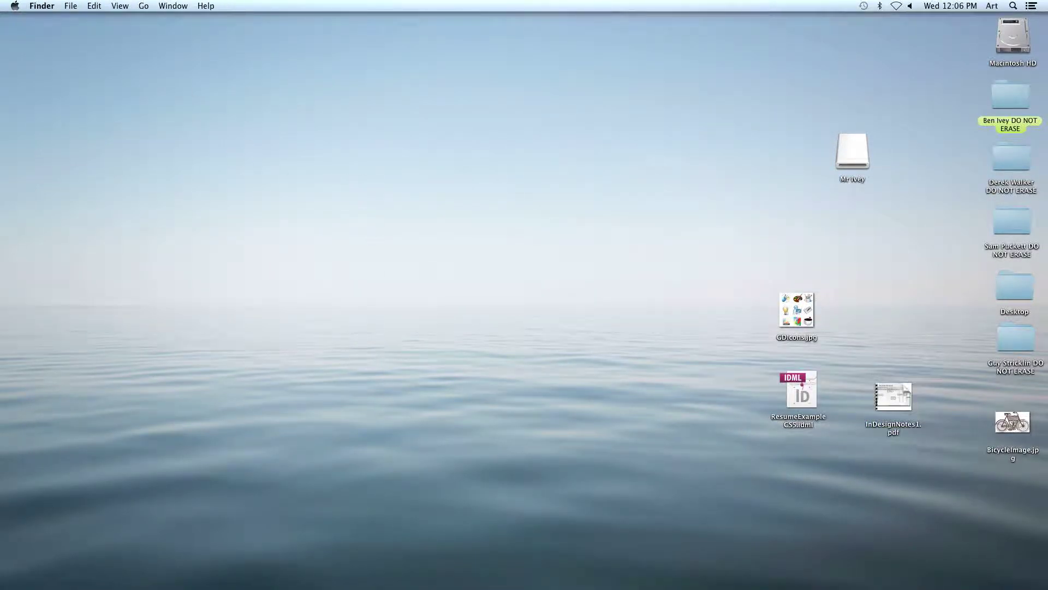
Step: Switch to Adobe InDesign CS5, quit it without saving the open résumé document, and relaunch it
mouse_move(371, 549)
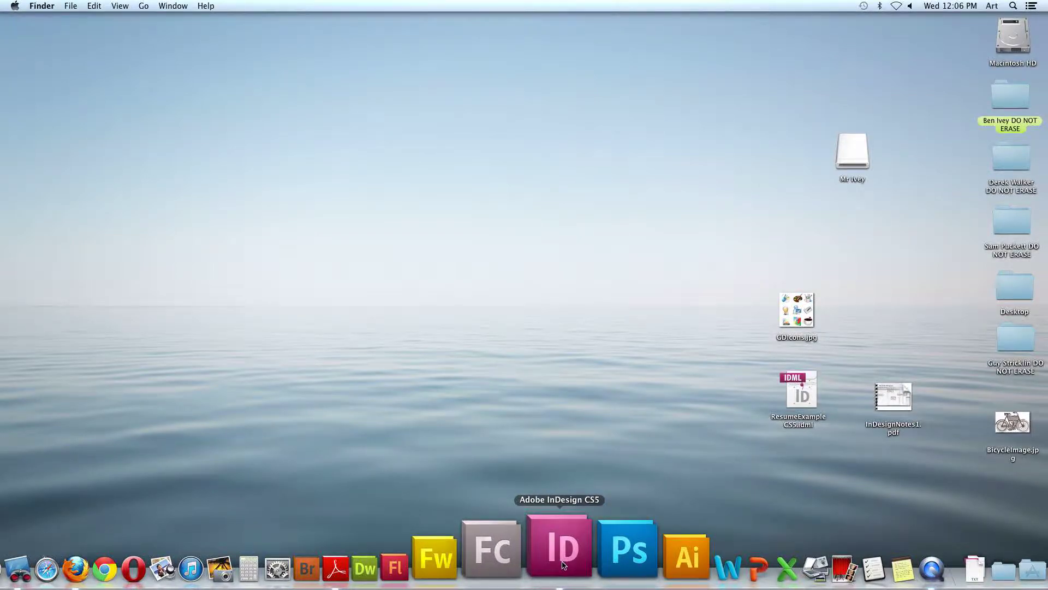
left_click(563, 564)
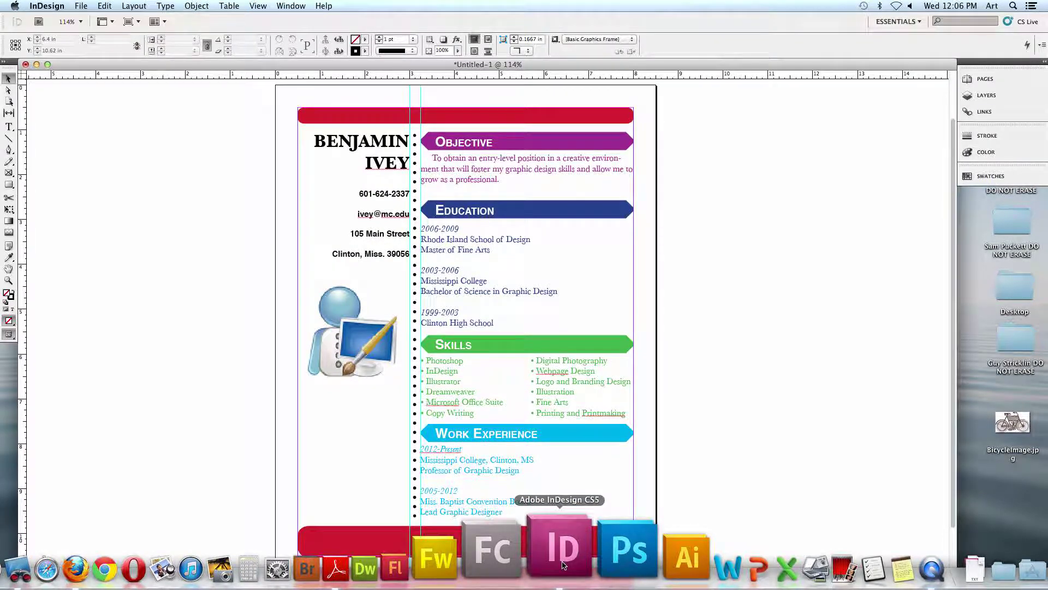
key("super+q")
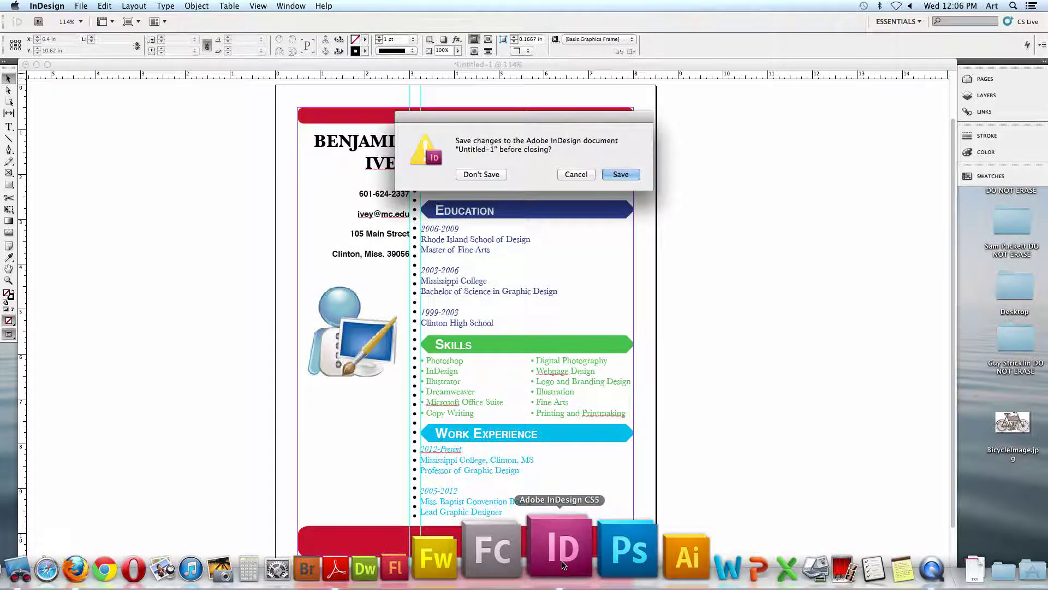
left_click(474, 174)
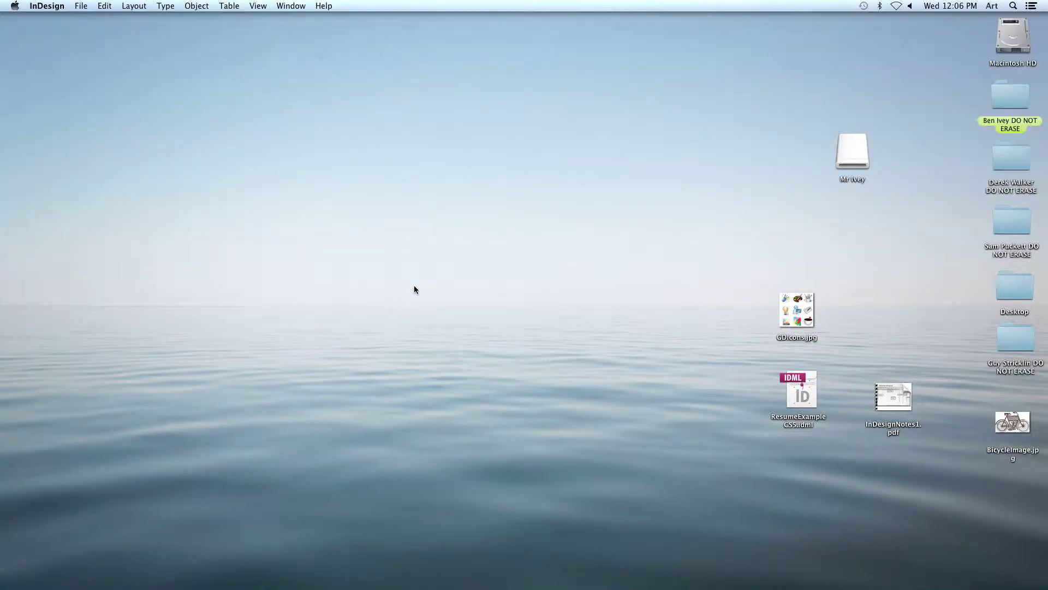
left_click(562, 562)
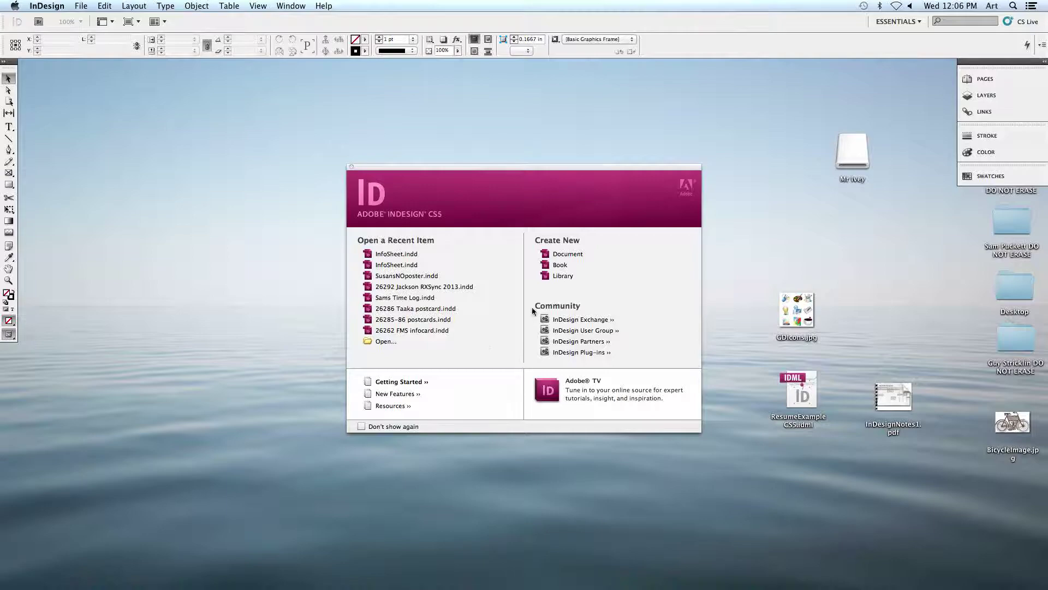
Step: Create a one-page Letter print document, 8.5 x 11 in, with facing pages, one column, 0.75 in inside margin and 0.5 in other margins
left_click_drag(476, 170, 450, 138)
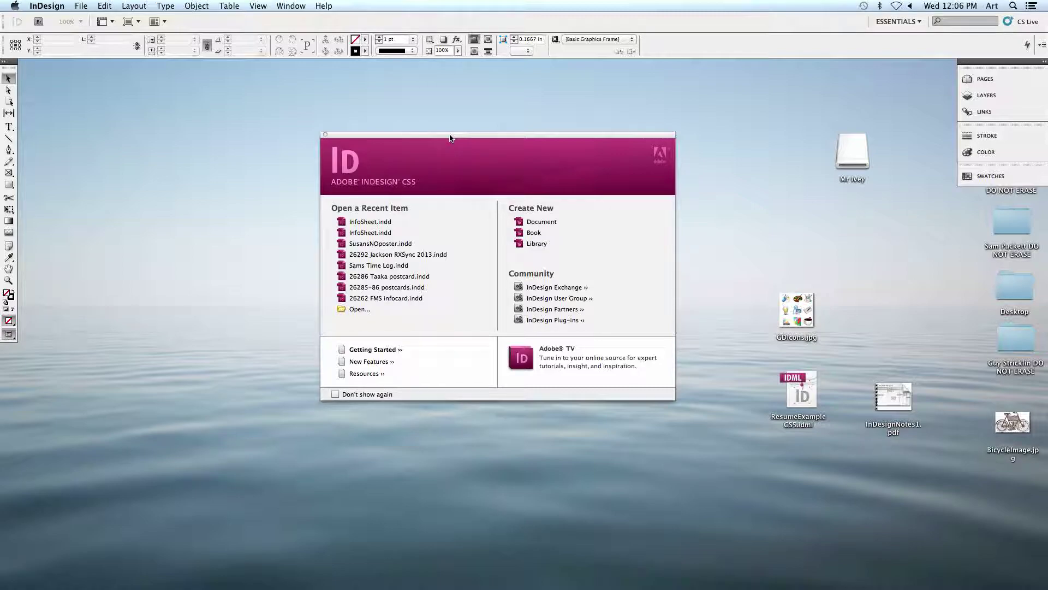
left_click(568, 224)
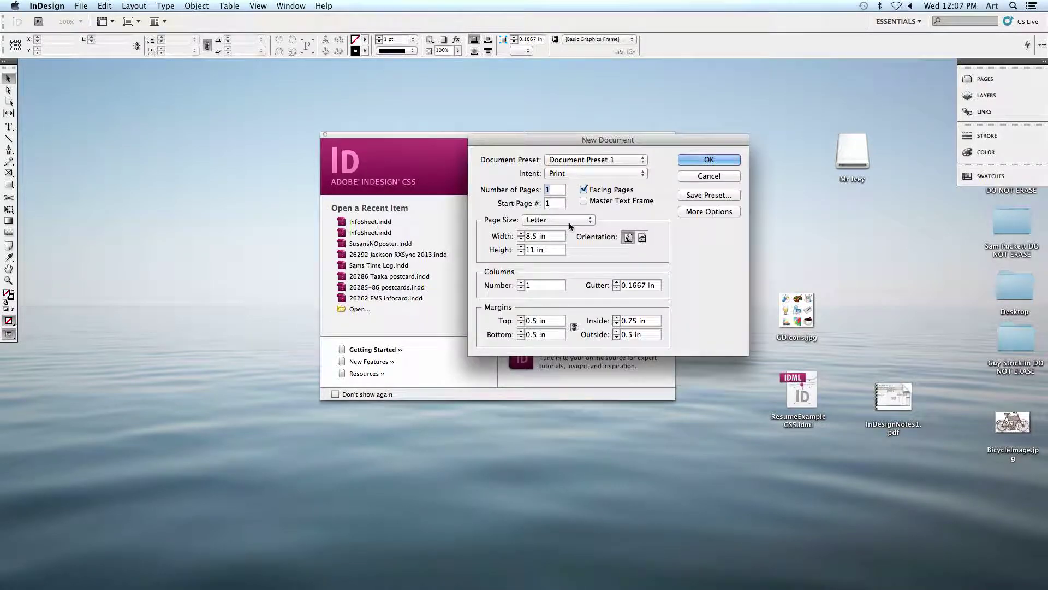
left_click_drag(595, 142, 487, 93)
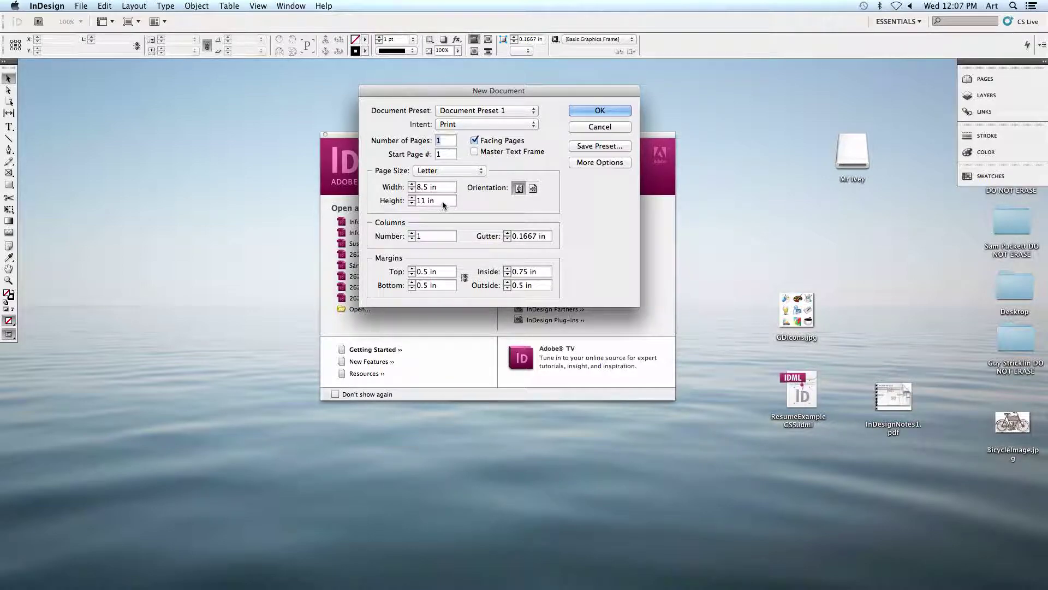
left_click(450, 173)
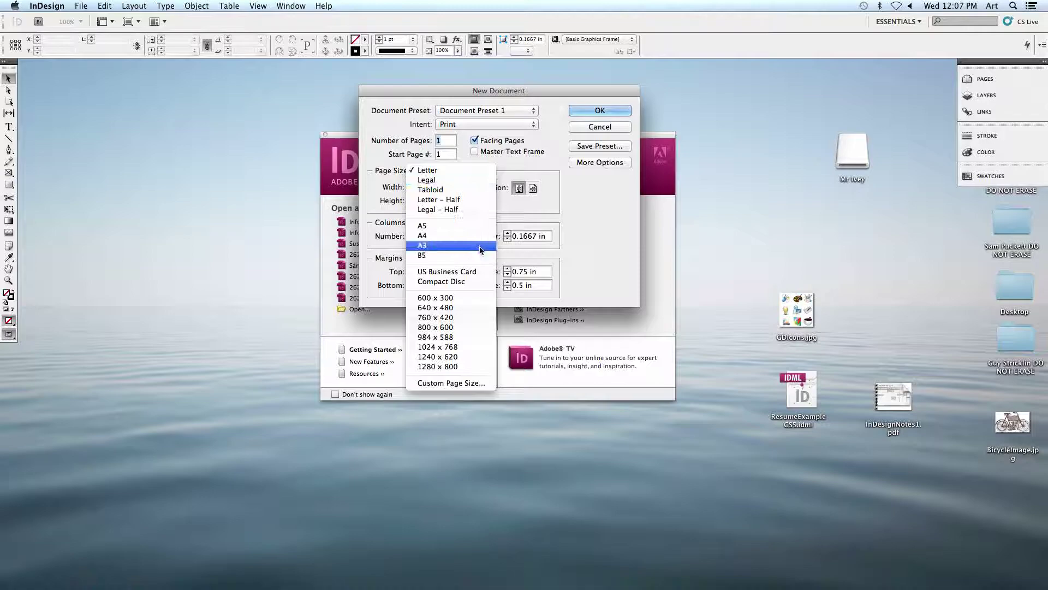
left_click(477, 282)
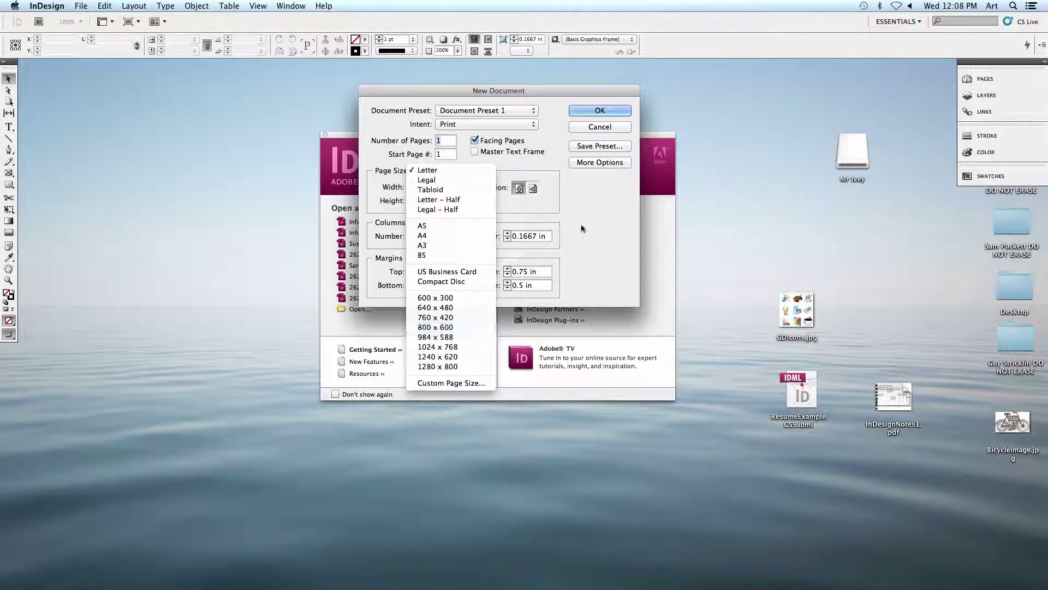
key("Escape")
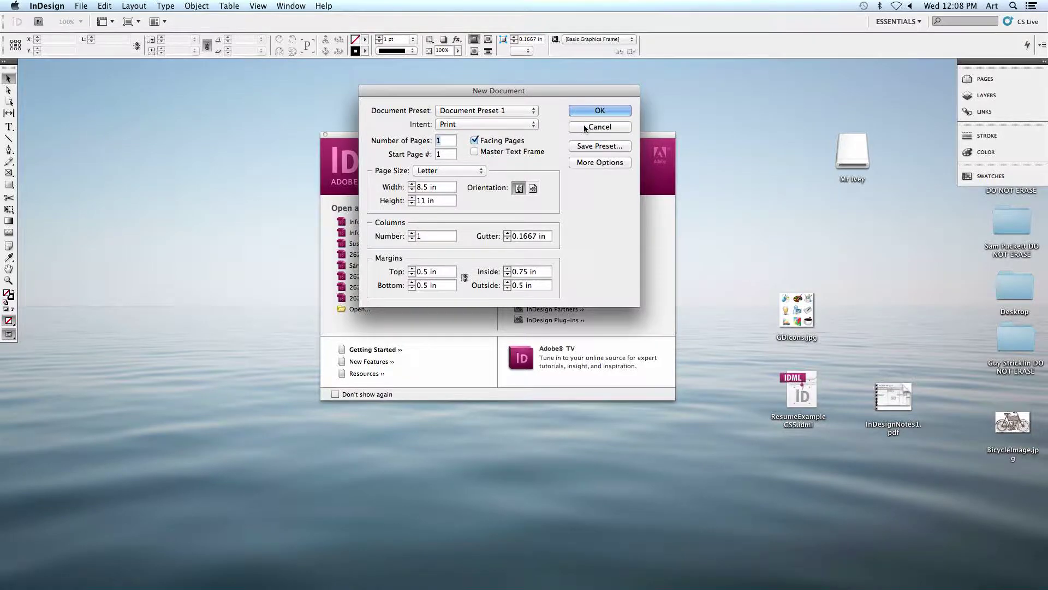
key("Return")
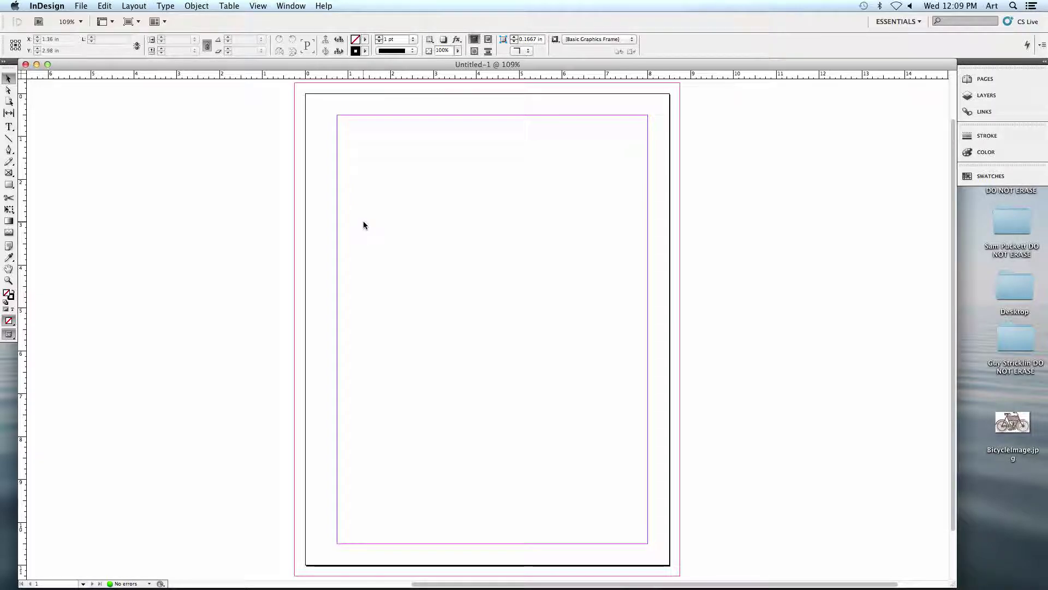
Step: Detach the toolbox and place it beside the page, try the Pen, Rectangle Frame and Selection tools, and leave the Type tool active
left_click_drag(10, 67, 53, 94)
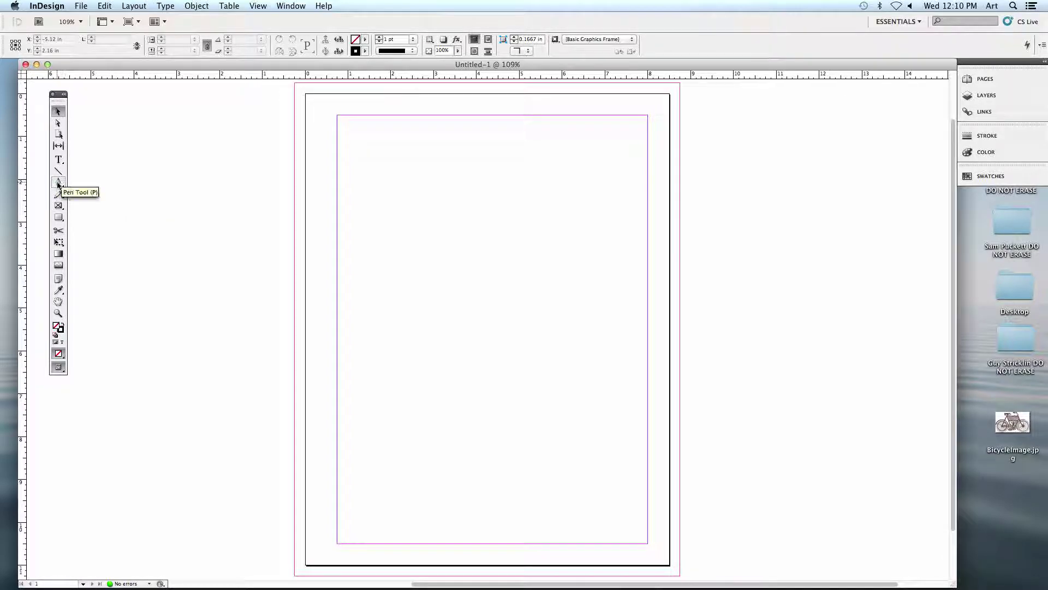
left_click(58, 184)
left_click(58, 205)
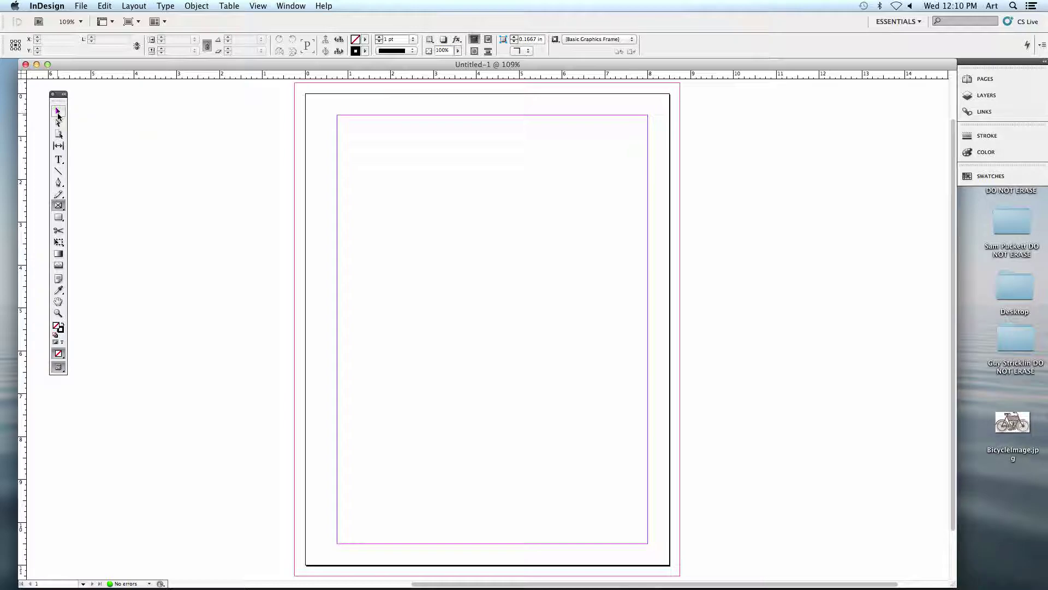
left_click(58, 112)
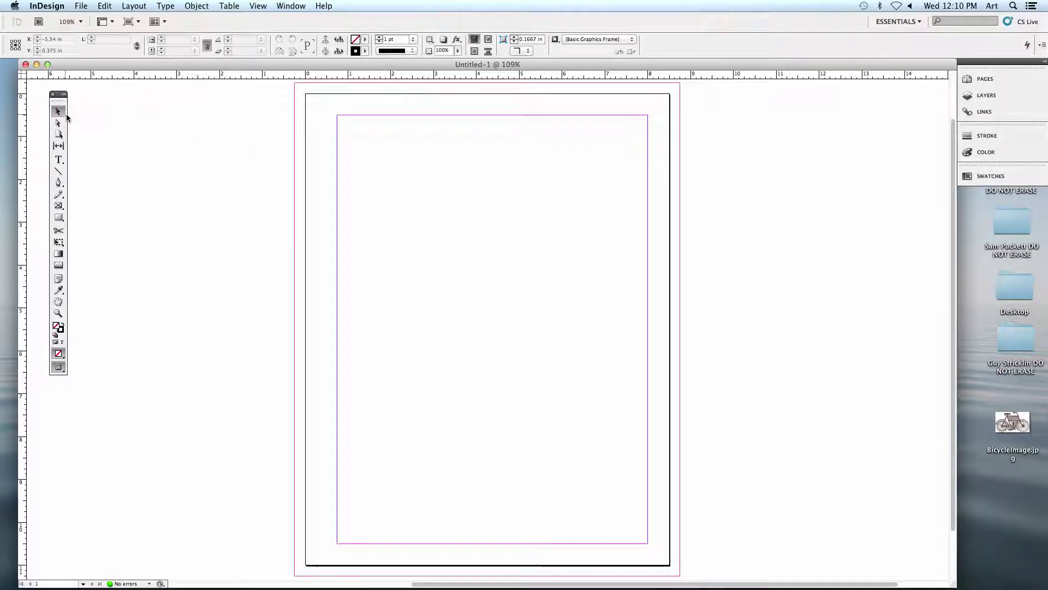
left_click(58, 162)
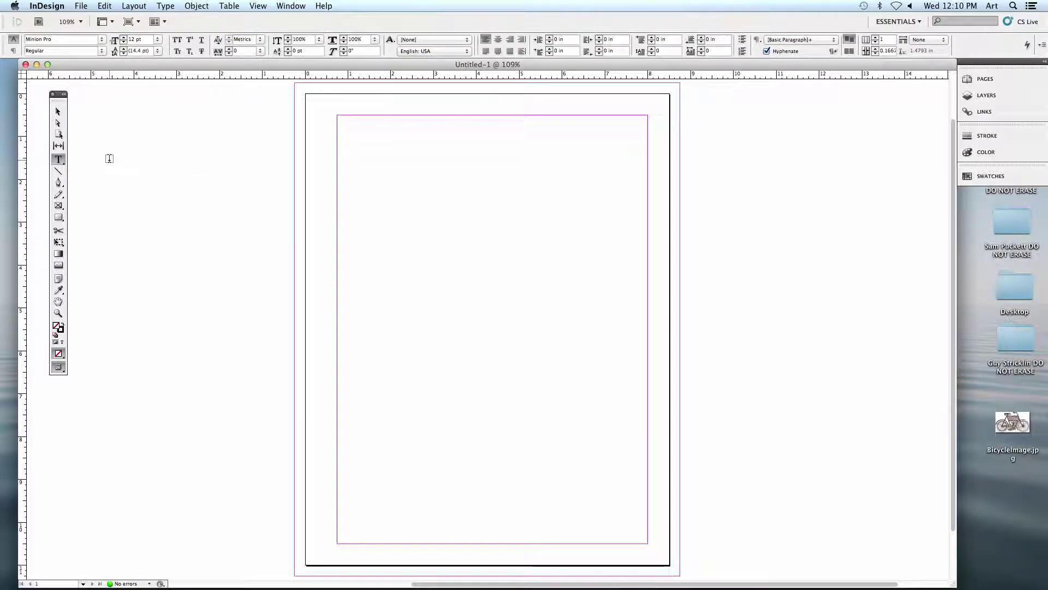
left_click(58, 111)
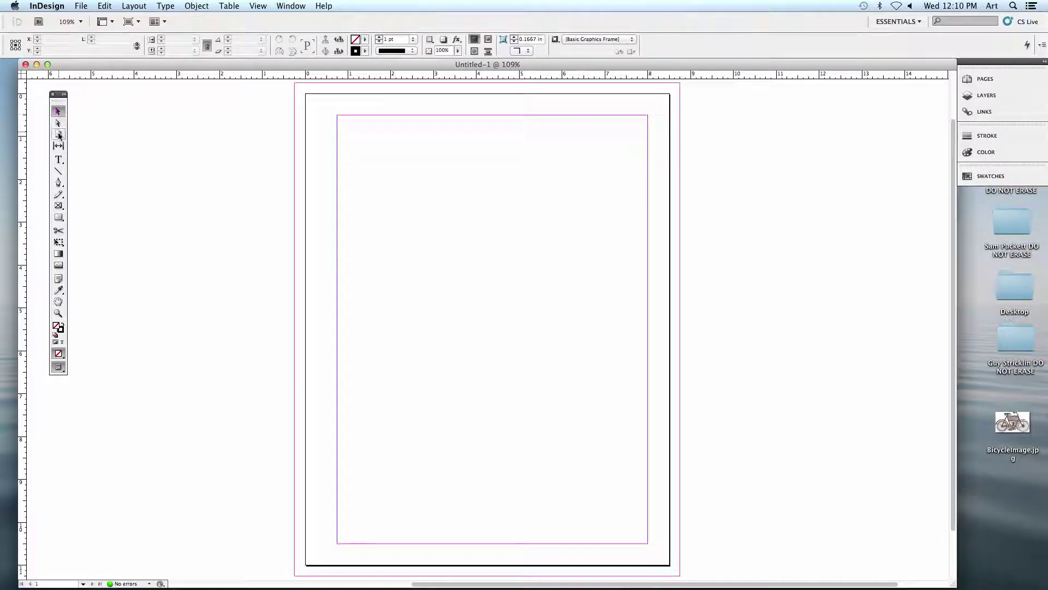
left_click(58, 160)
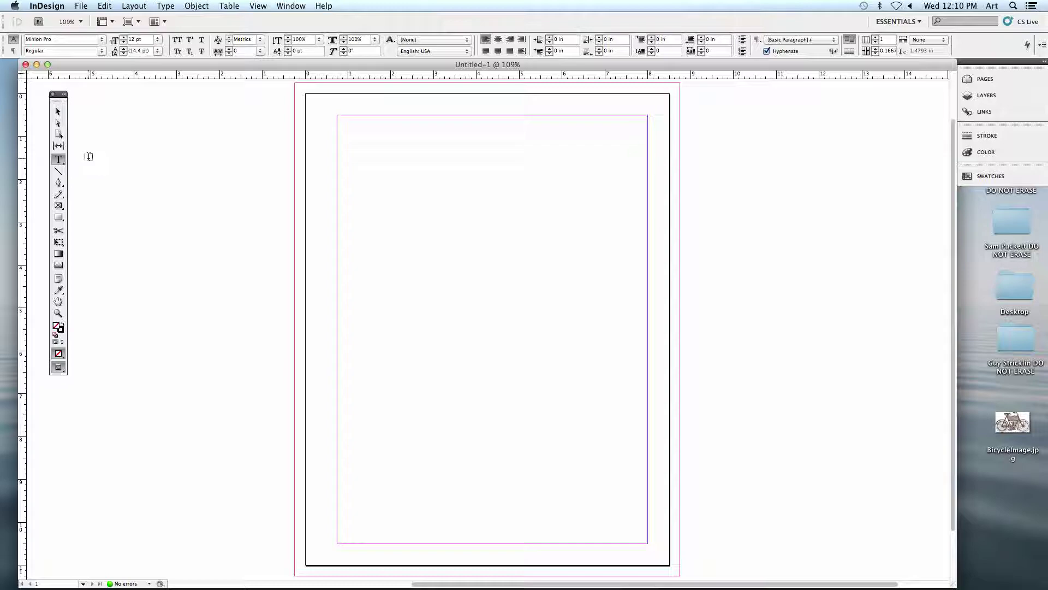
Step: Examine the tools grouped with the Type tool and keep the regular Type tool active
left_click(59, 160)
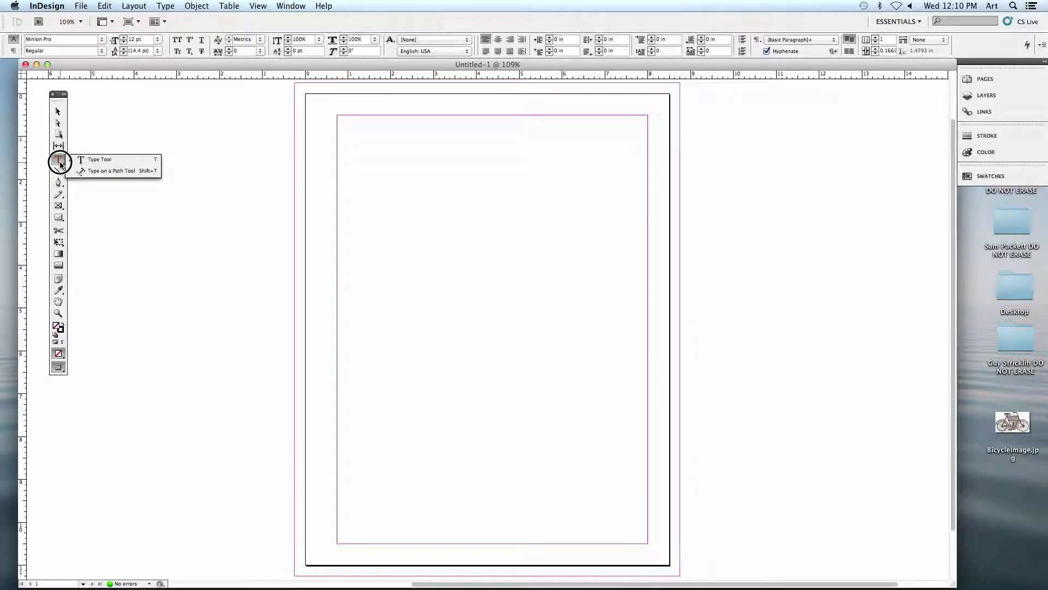
left_click(89, 160)
left_click(58, 160)
left_click(104, 164)
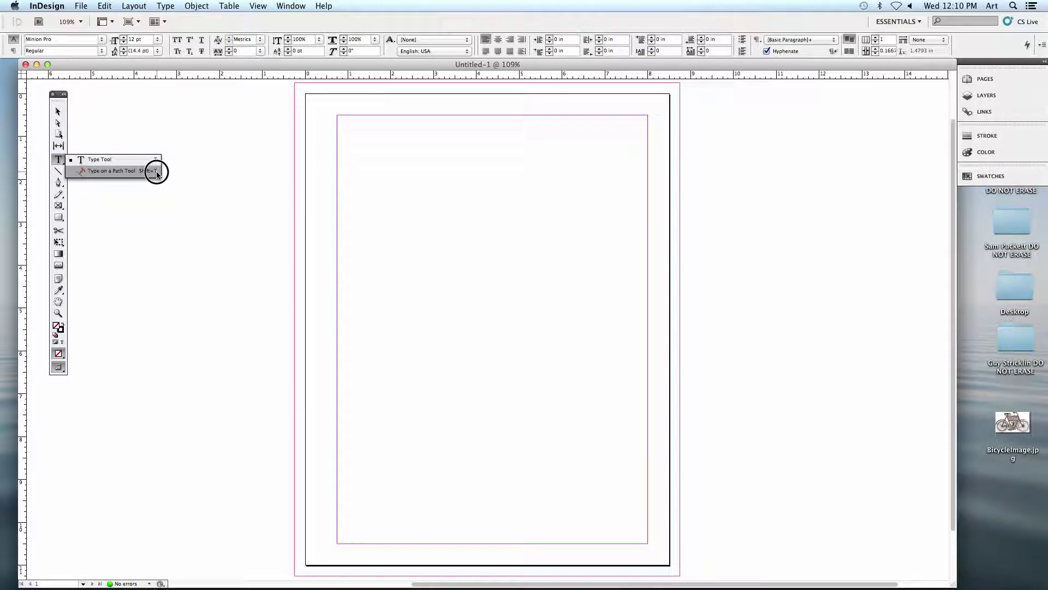
left_click(106, 159)
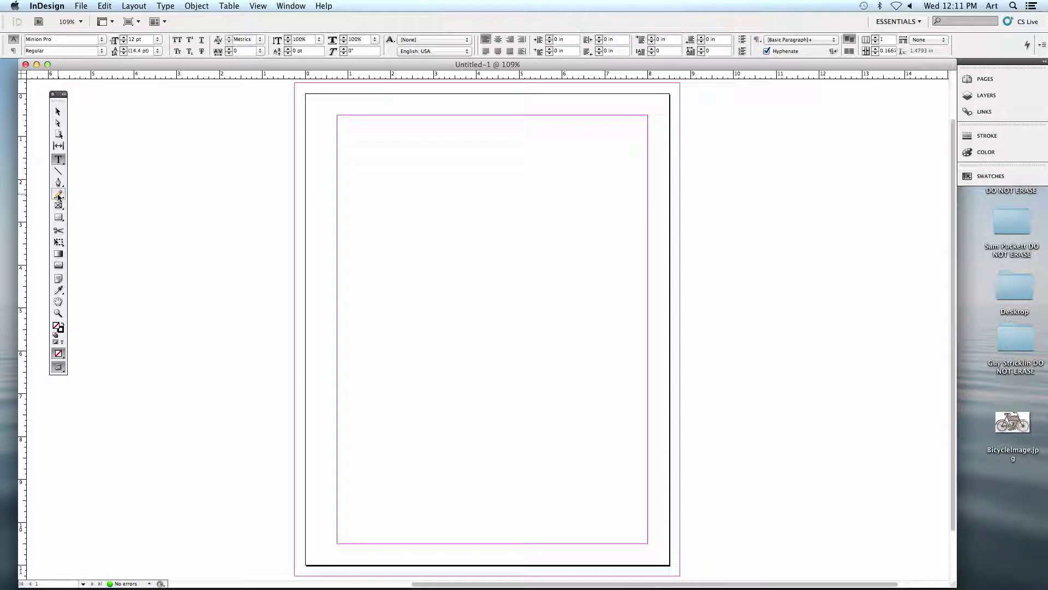
Step: Examine the anchor point tools grouped with the Pen tool and activate the Pencil tool
left_click(59, 186)
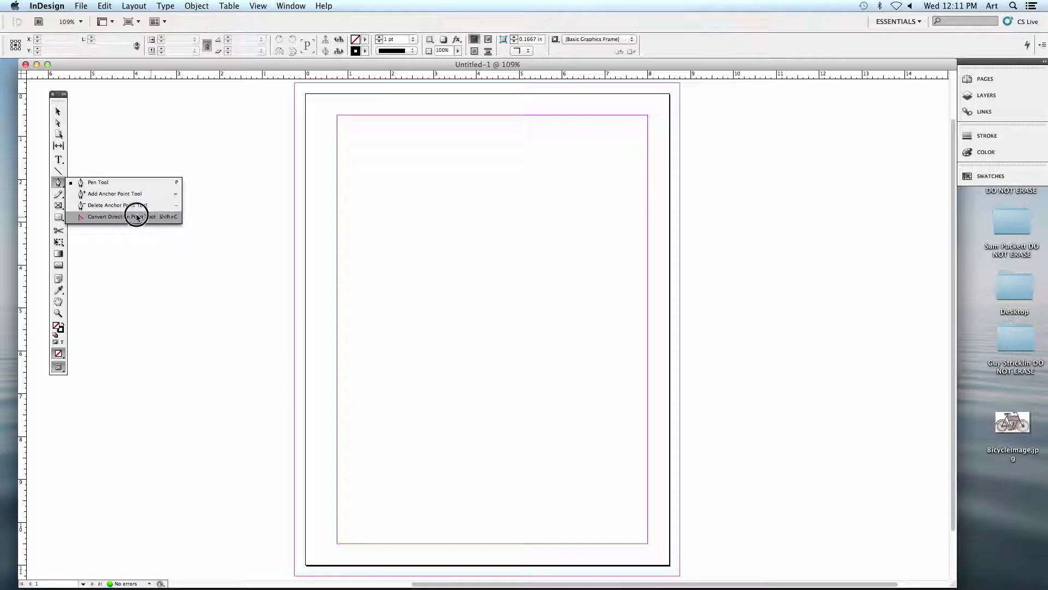
left_click(59, 186)
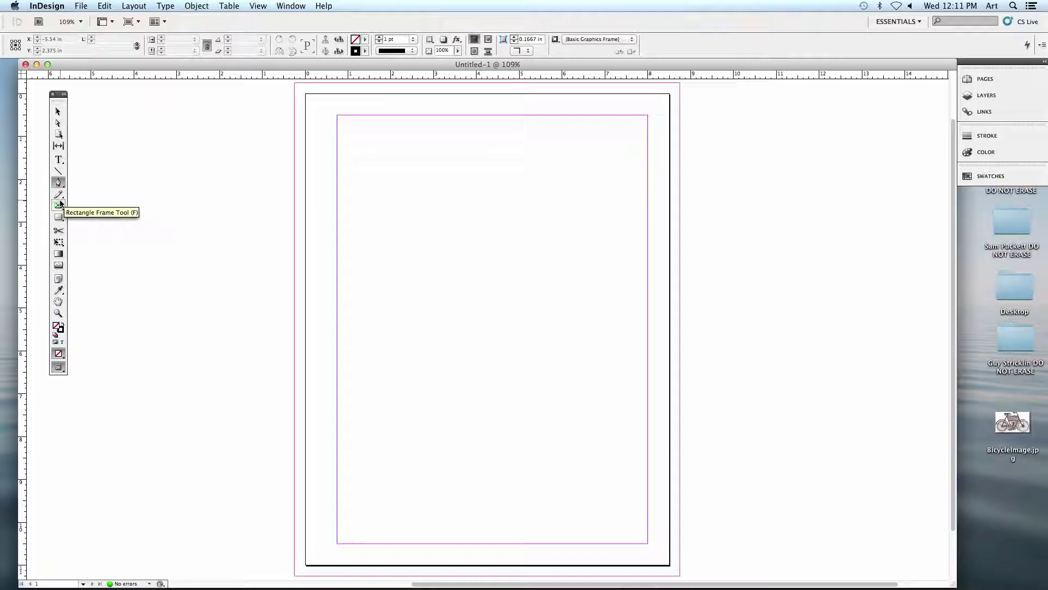
left_click(58, 195)
mouse_move(58, 196)
left_mouse_down()
mouse_move(86, 199)
mouse_move(103, 222)
mouse_move(65, 195)
left_mouse_up()
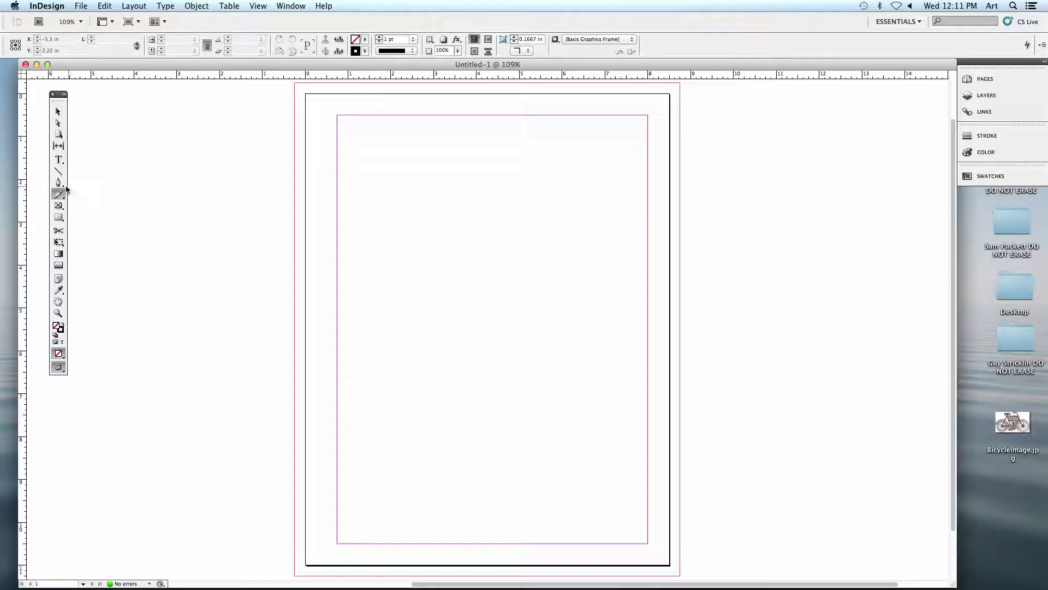
Step: Change the floating toolbox to its two-column layout, reposition it farther from the page, and make the Type tool active
left_click(59, 97)
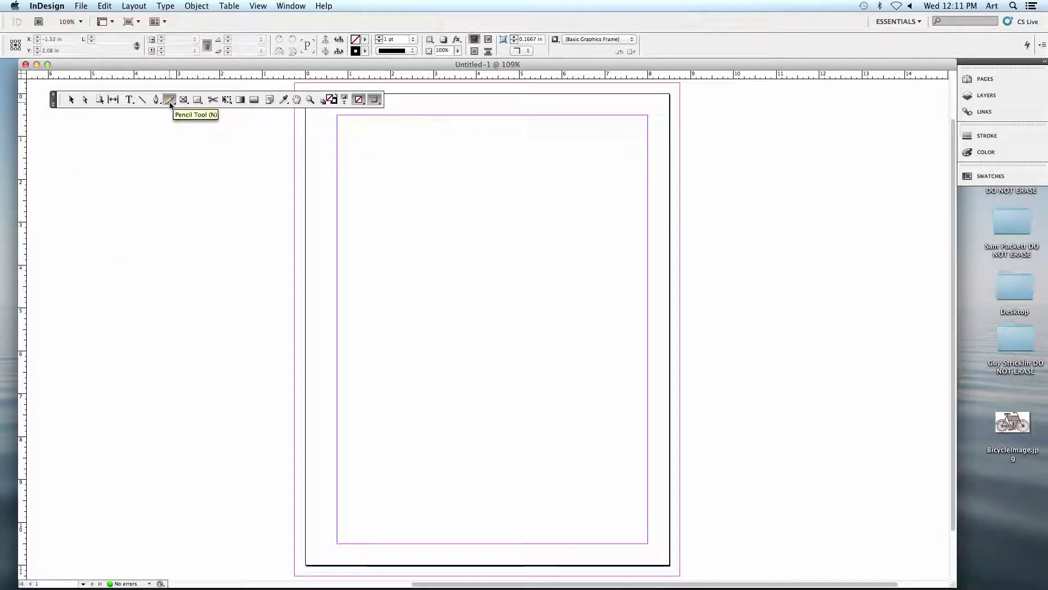
left_click(55, 103)
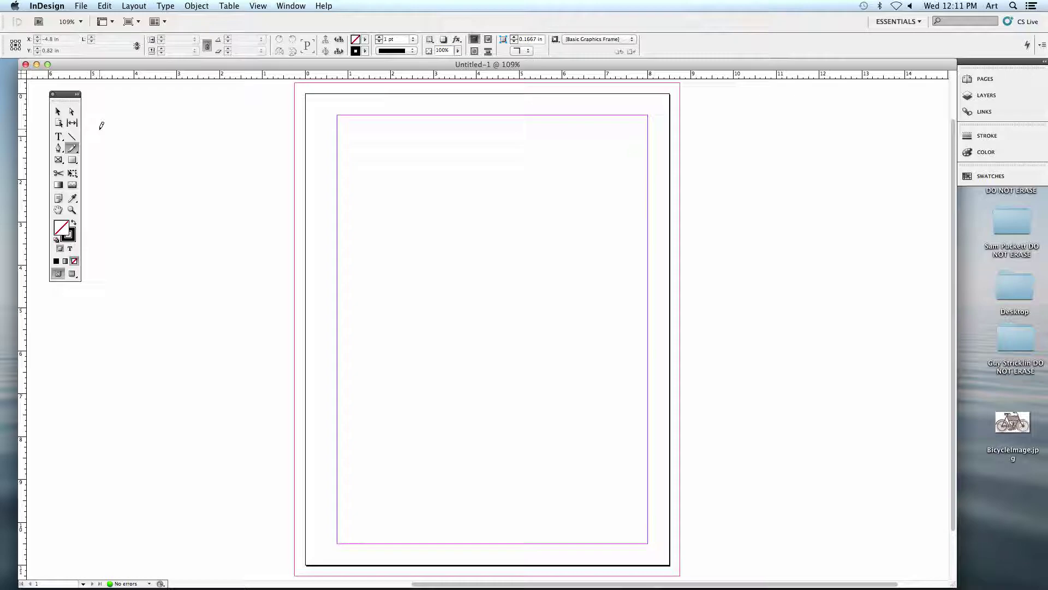
left_click_drag(64, 94, 48, 90)
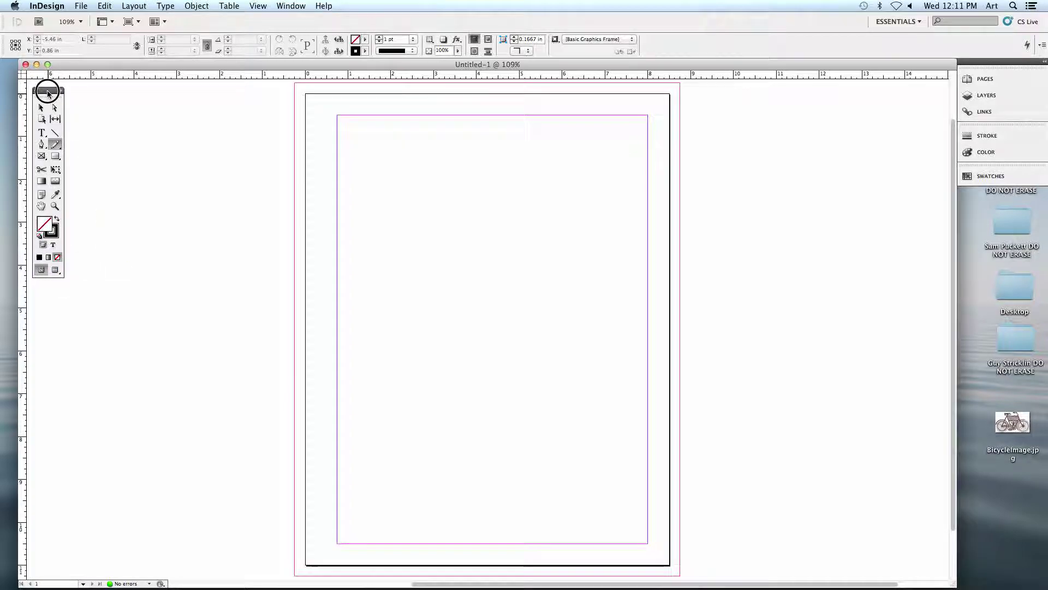
left_click_drag(50, 92, 53, 99)
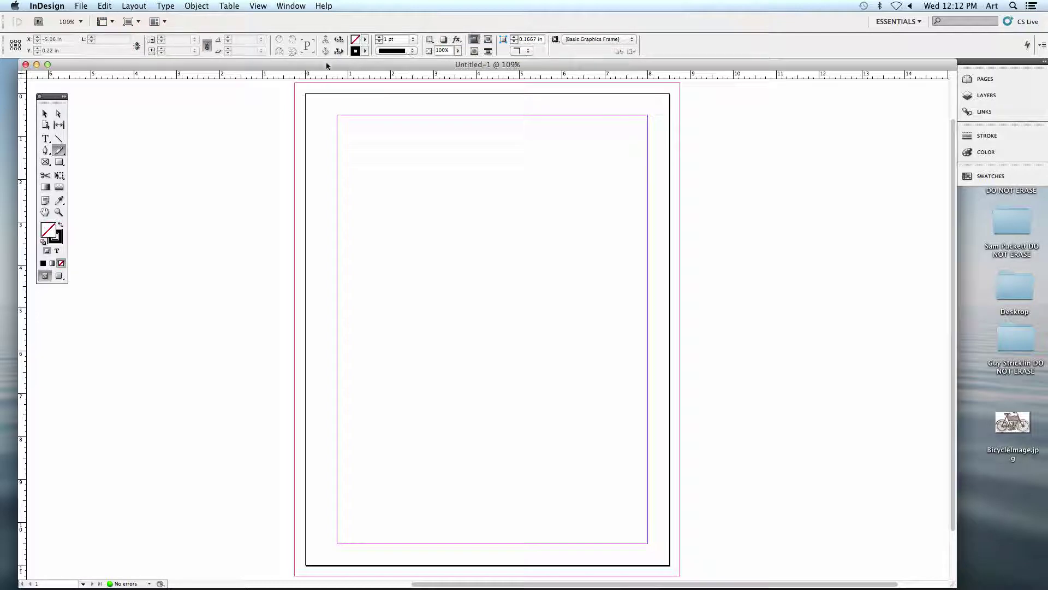
left_click(44, 114)
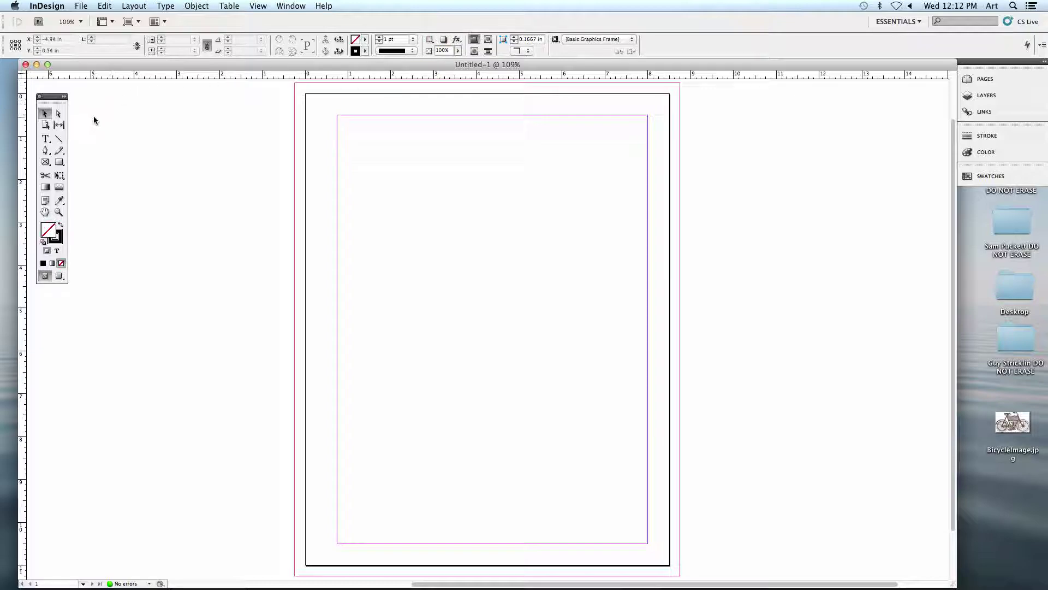
left_click(46, 139)
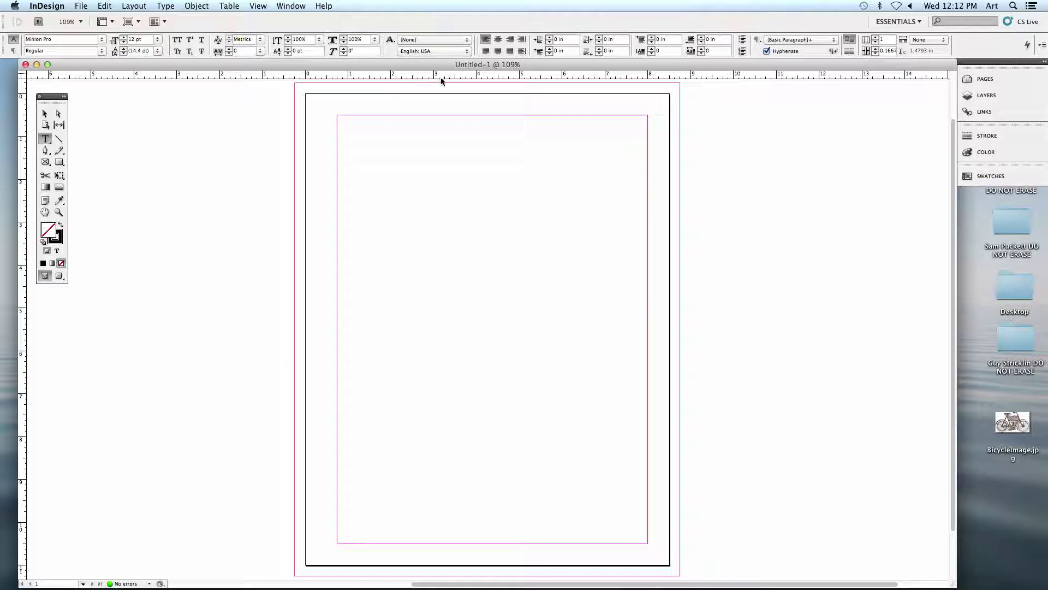
left_click(291, 6)
mouse_move(267, 6)
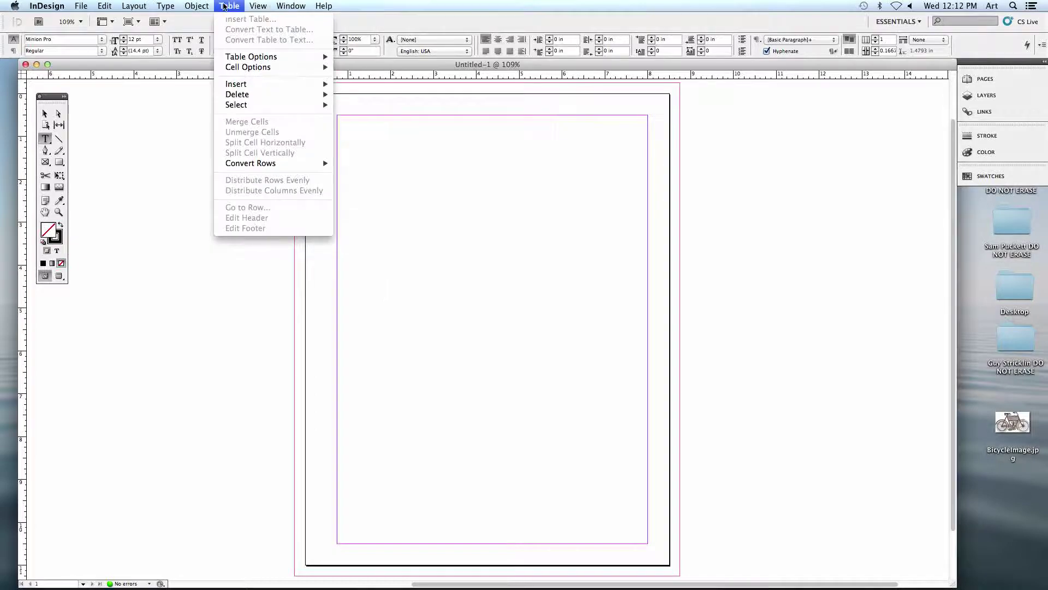
mouse_move(134, 6)
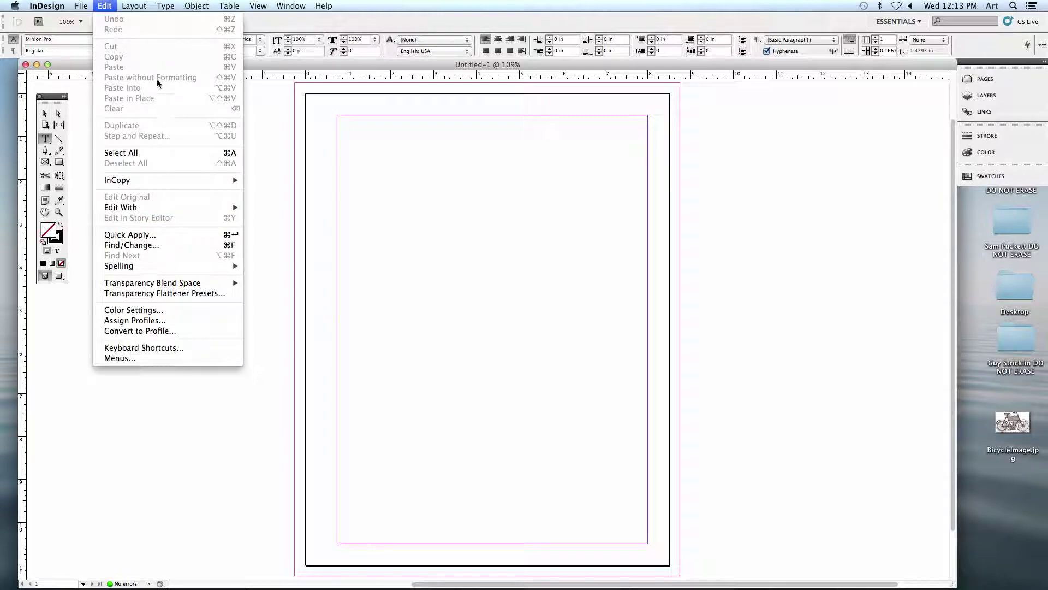
key("Escape")
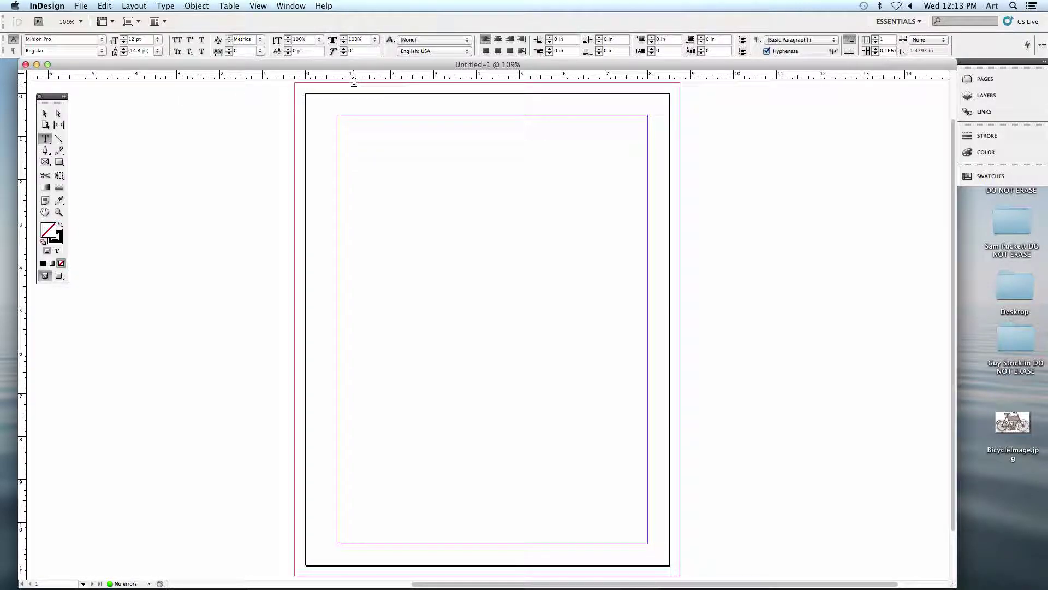
Step: Float the panel group beside the page and view its Pages, Layers and Links panels in turn
mouse_move(988, 67)
left_mouse_down()
mouse_move(859, 131)
mouse_move(756, 121)
left_mouse_up()
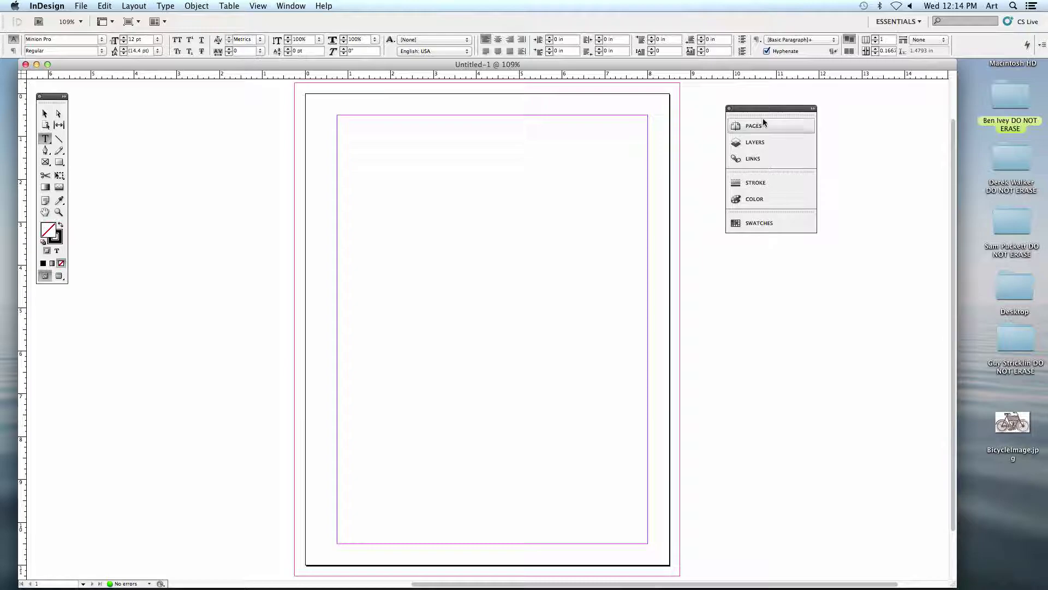
left_click(763, 125)
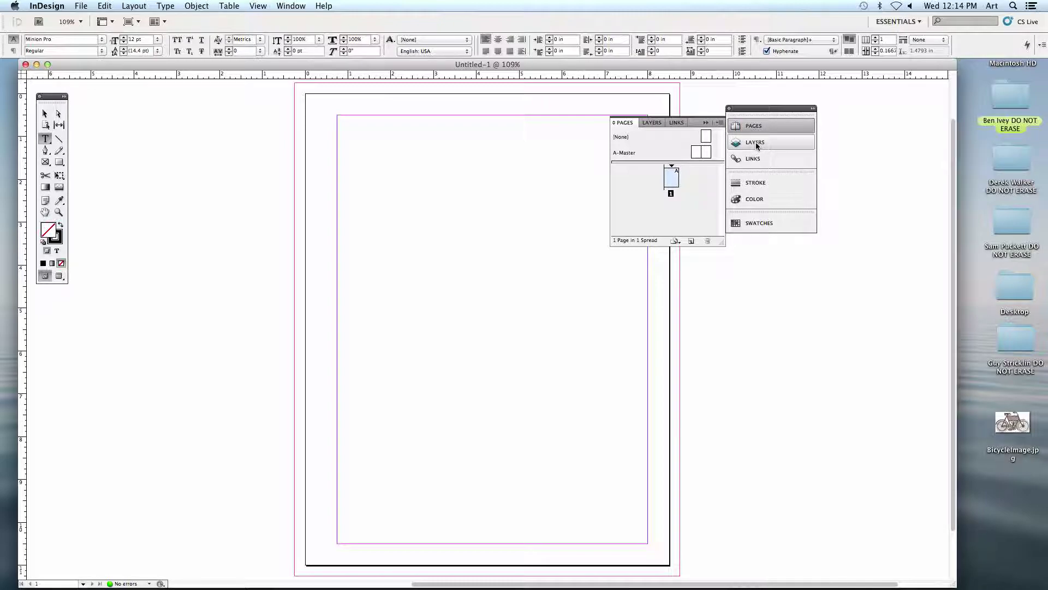
left_click(756, 142)
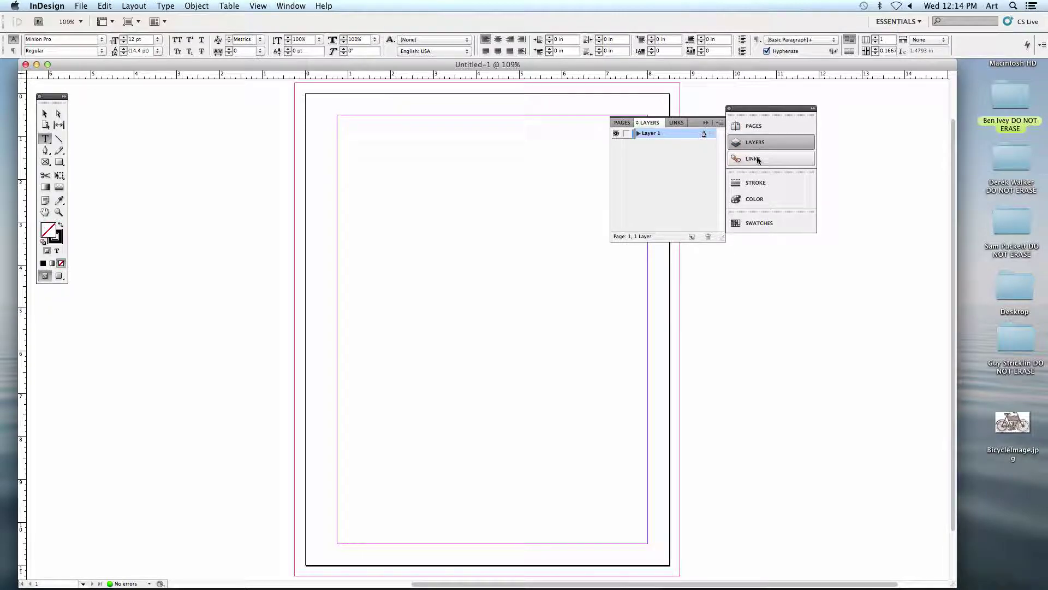
left_click(757, 159)
Step: View the stroke types and the Color panel, enlarge the Swatches panel to show every swatch, and collapse it
left_click(770, 184)
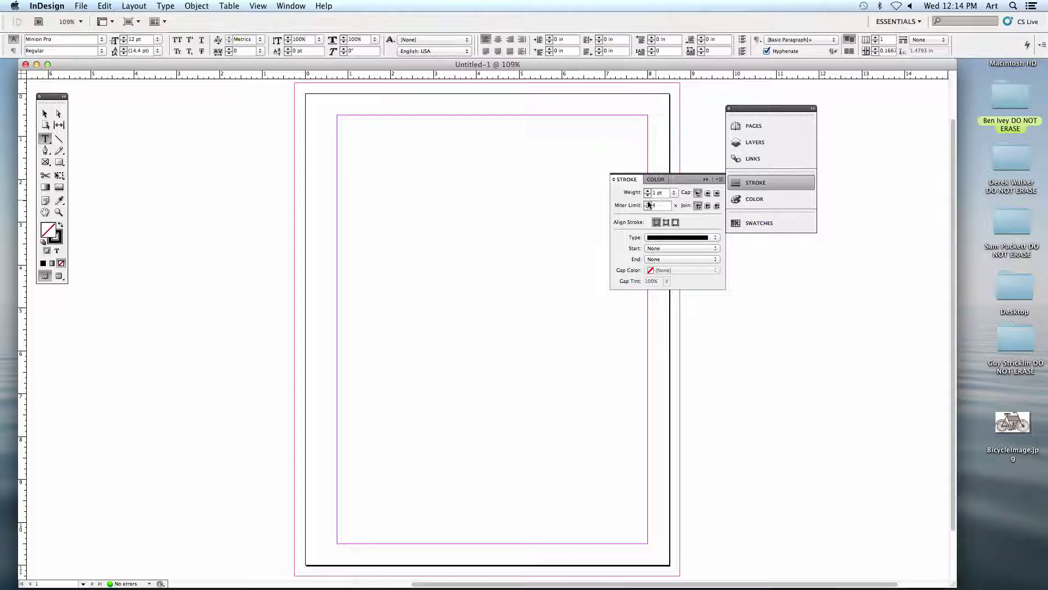
left_click(660, 237)
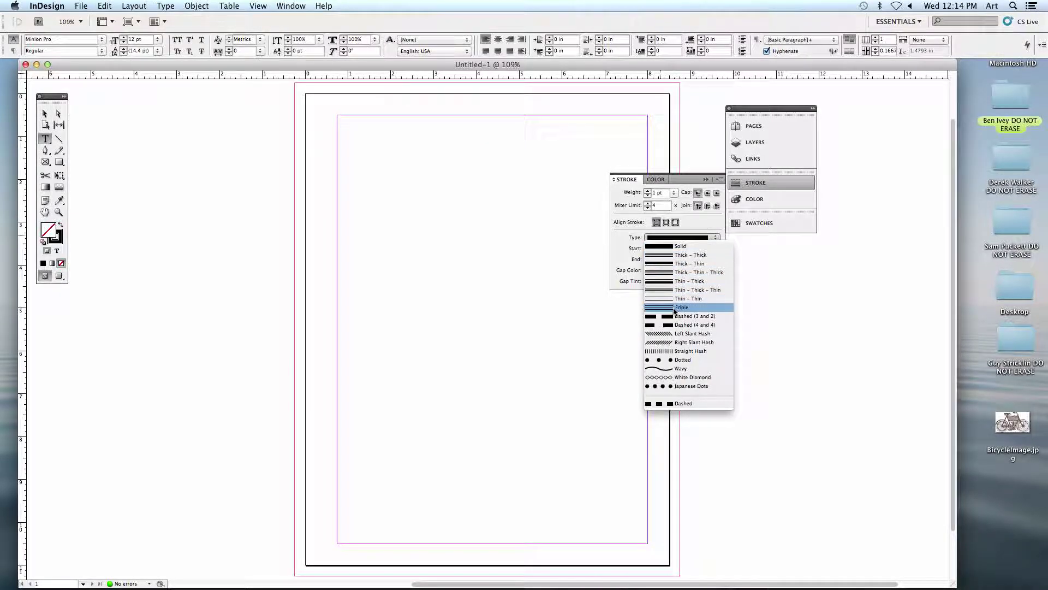
left_click(628, 245)
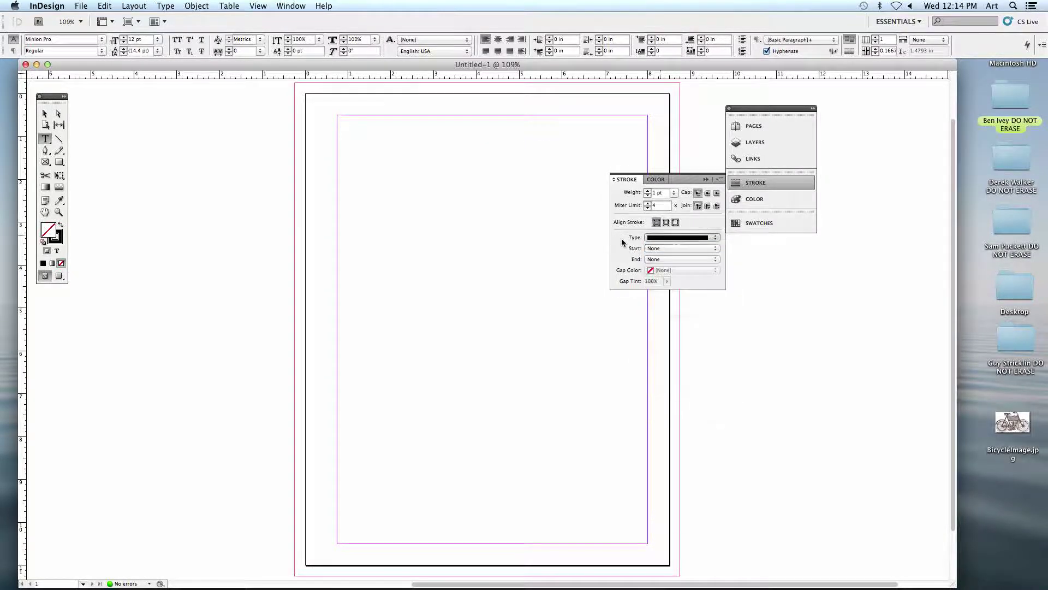
left_click(767, 200)
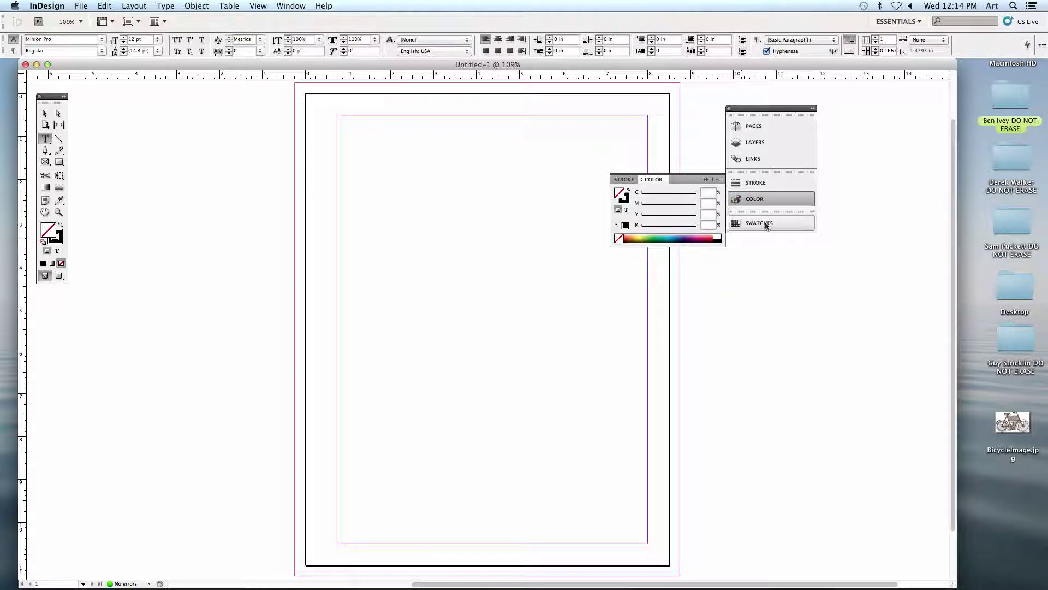
left_click(763, 222)
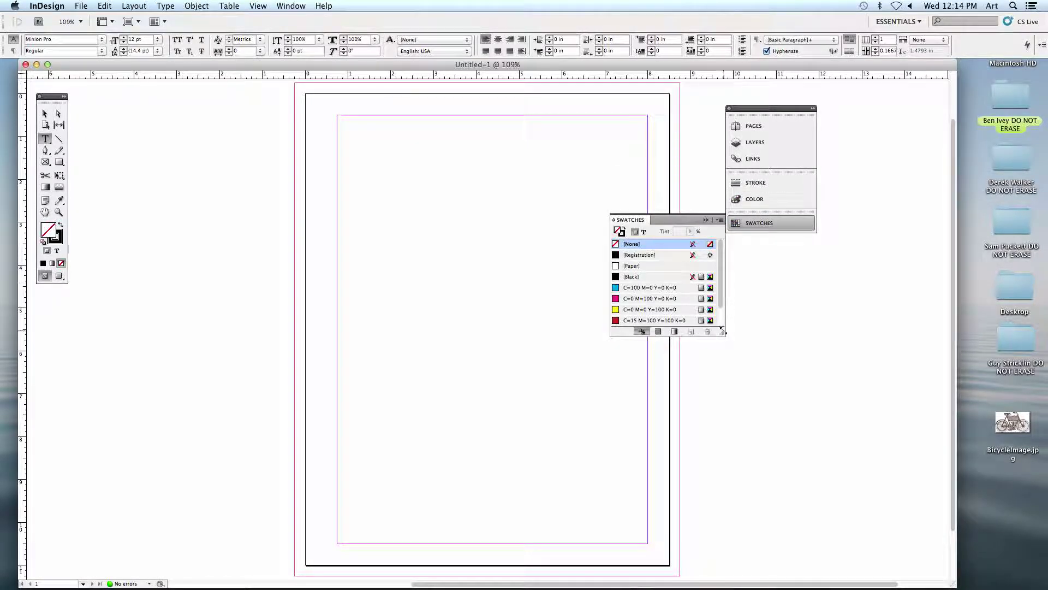
left_click_drag(722, 331, 722, 385)
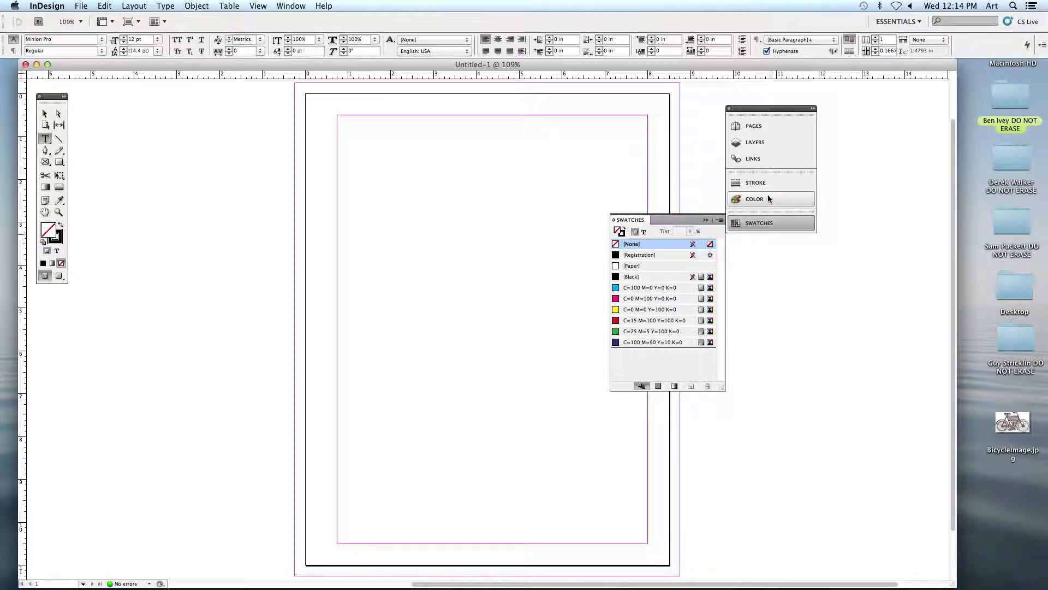
left_click(783, 221)
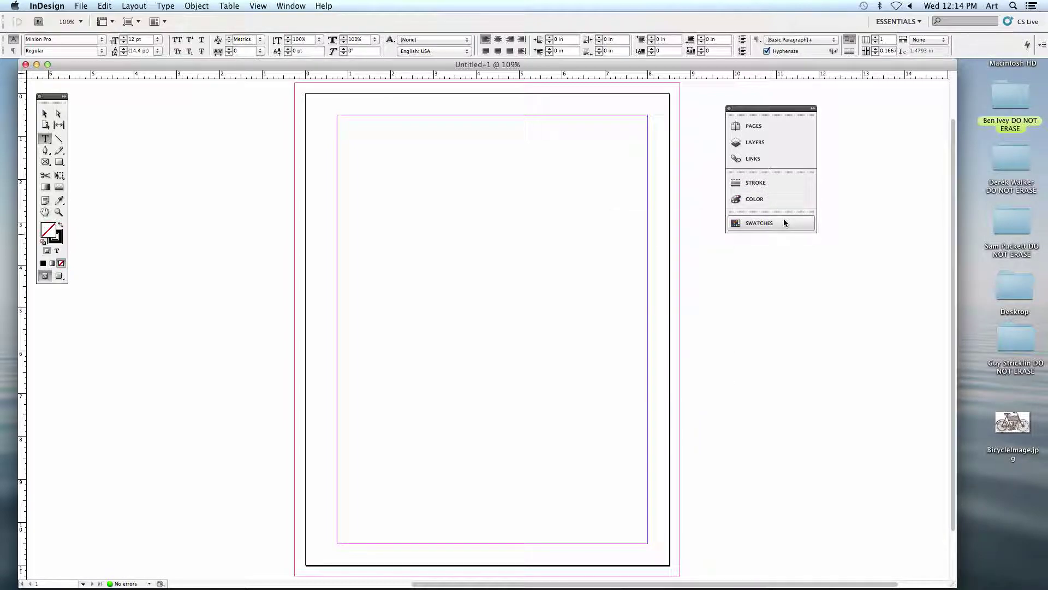
Step: Move the panel group farther from the page, detach and expand the Pages panel, and regroup it above Layers
mouse_move(746, 108)
left_mouse_down()
mouse_move(863, 106)
mouse_move(824, 127)
mouse_move(739, 130)
left_mouse_up()
left_click(899, 125)
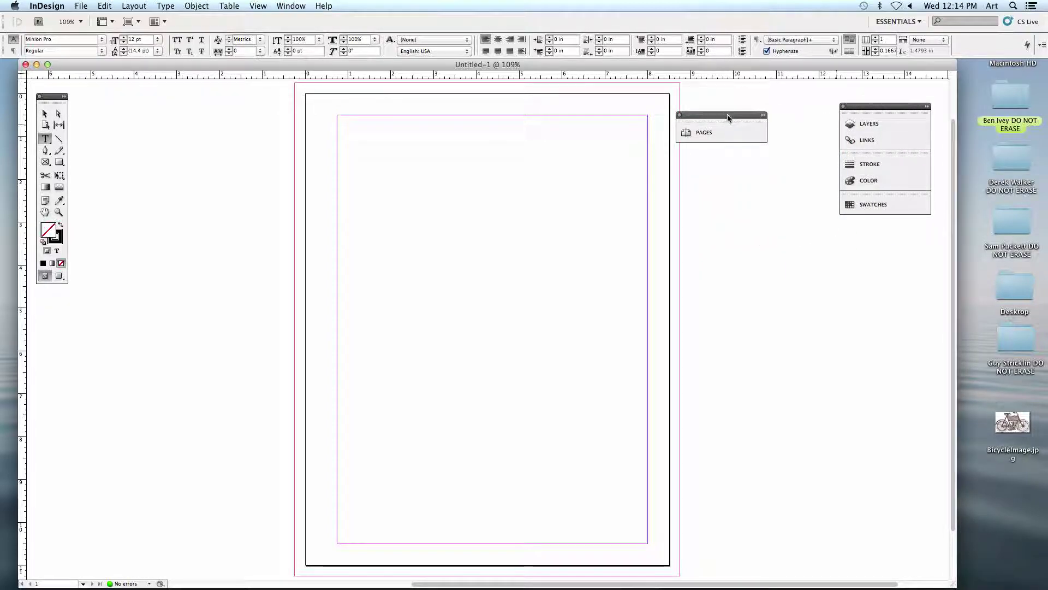
left_click(728, 116)
left_click_drag(729, 114, 742, 349)
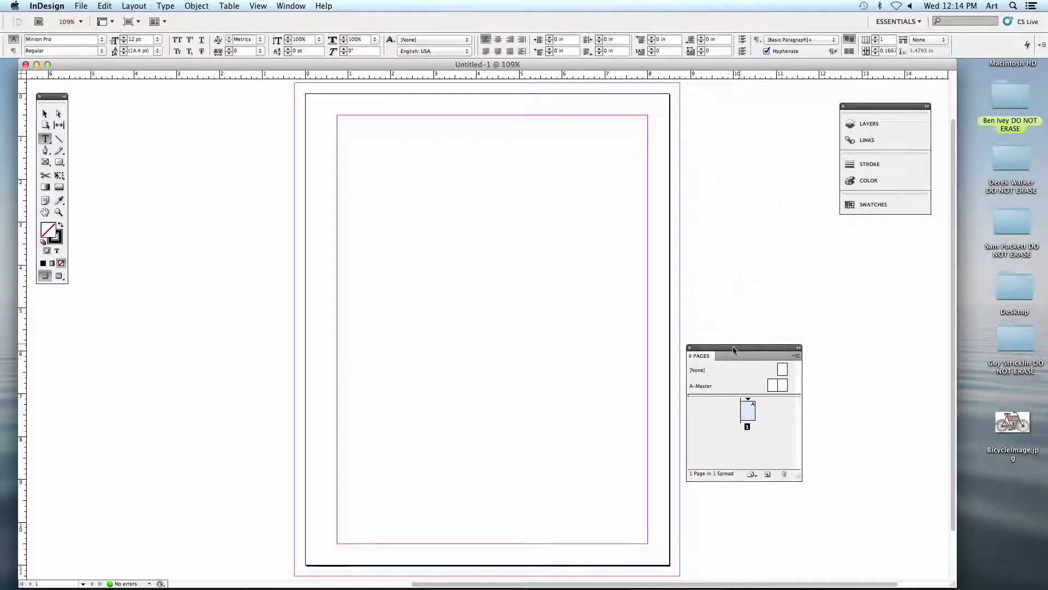
mouse_move(703, 360)
left_mouse_down()
mouse_move(728, 245)
mouse_move(811, 149)
mouse_move(853, 120)
left_mouse_up()
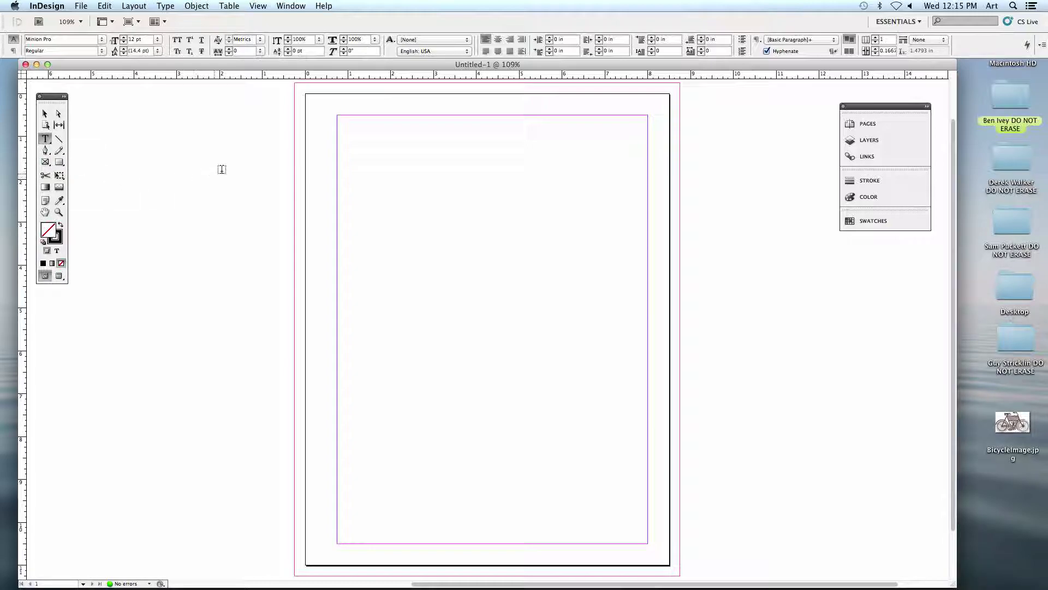
Step: Open the Gradient panel and attach it to the floating panel group below Swatches
left_click(290, 6)
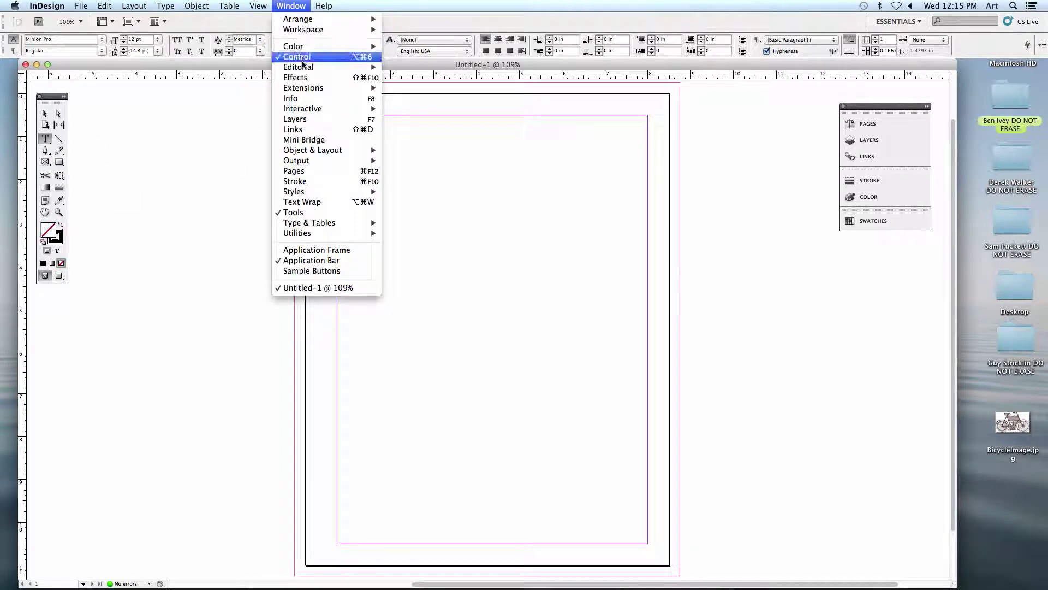
mouse_move(327, 150)
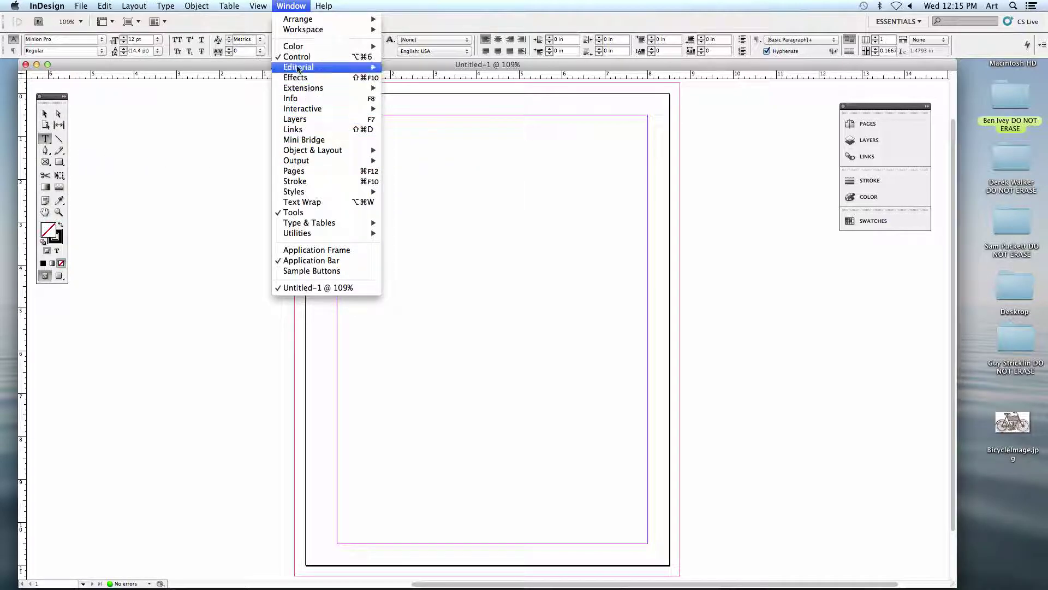
mouse_move(295, 46)
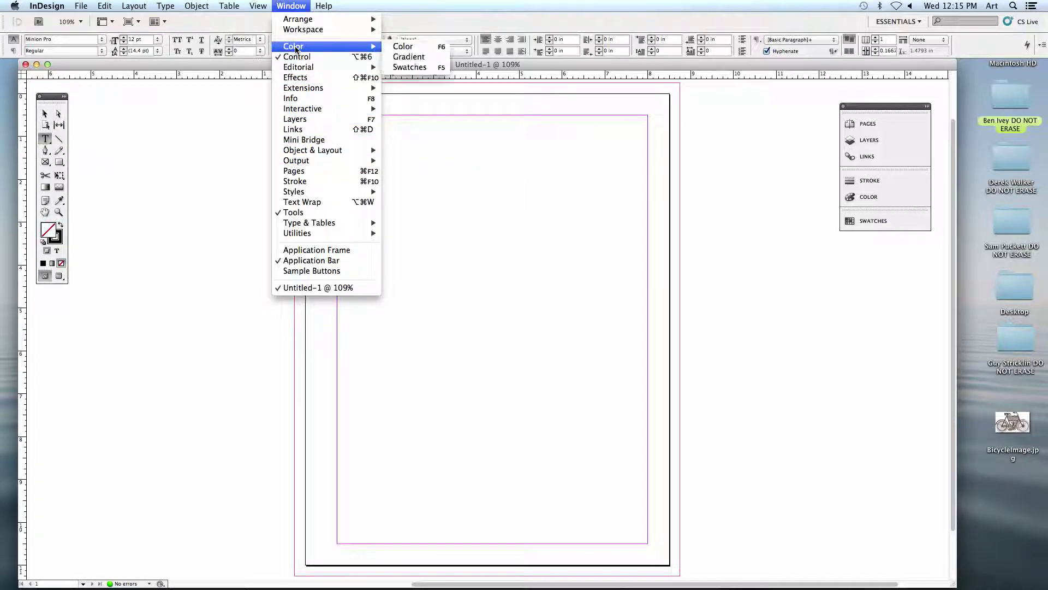
left_click(405, 57)
left_click_drag(524, 268, 871, 235)
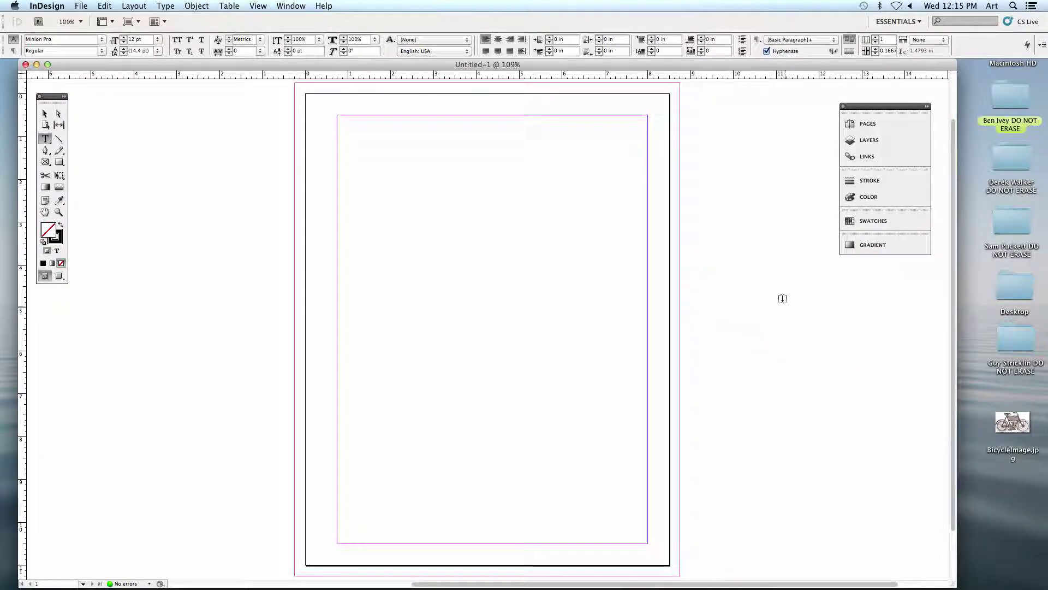
Step: Close the untitled document
left_click(291, 7)
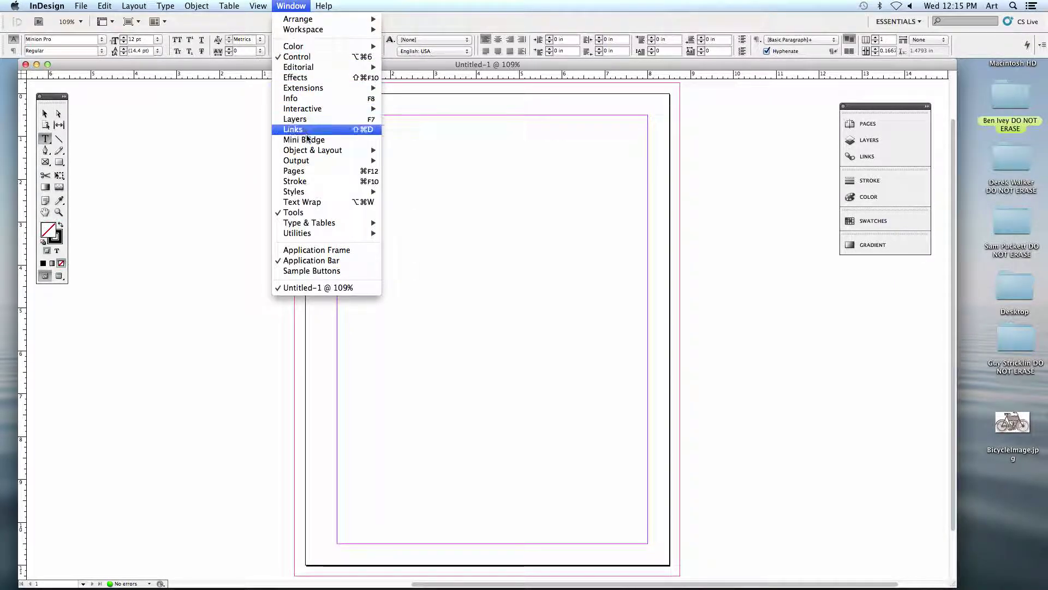
key("Escape")
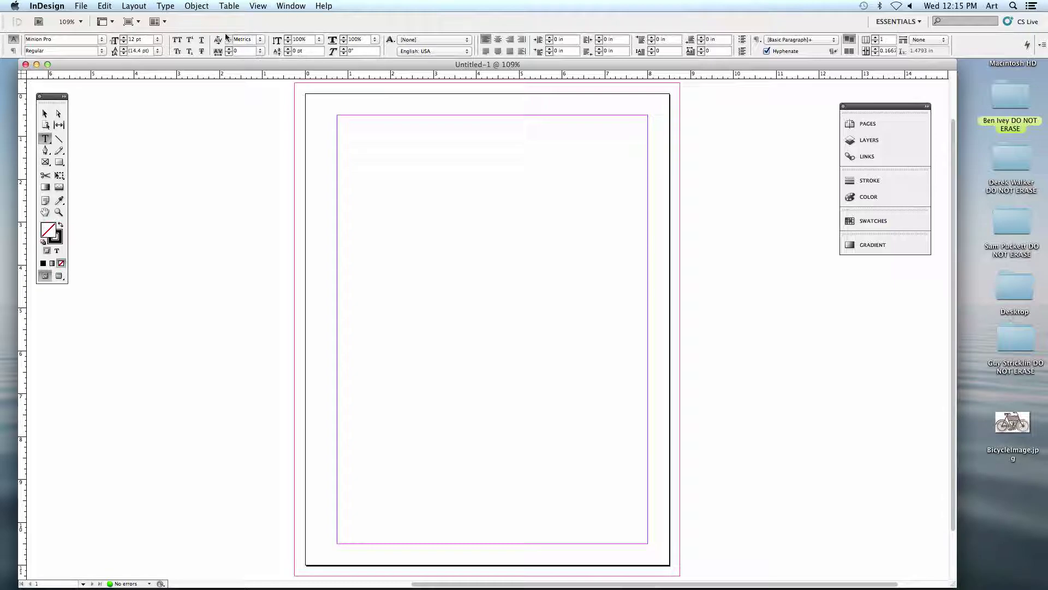
left_click(25, 64)
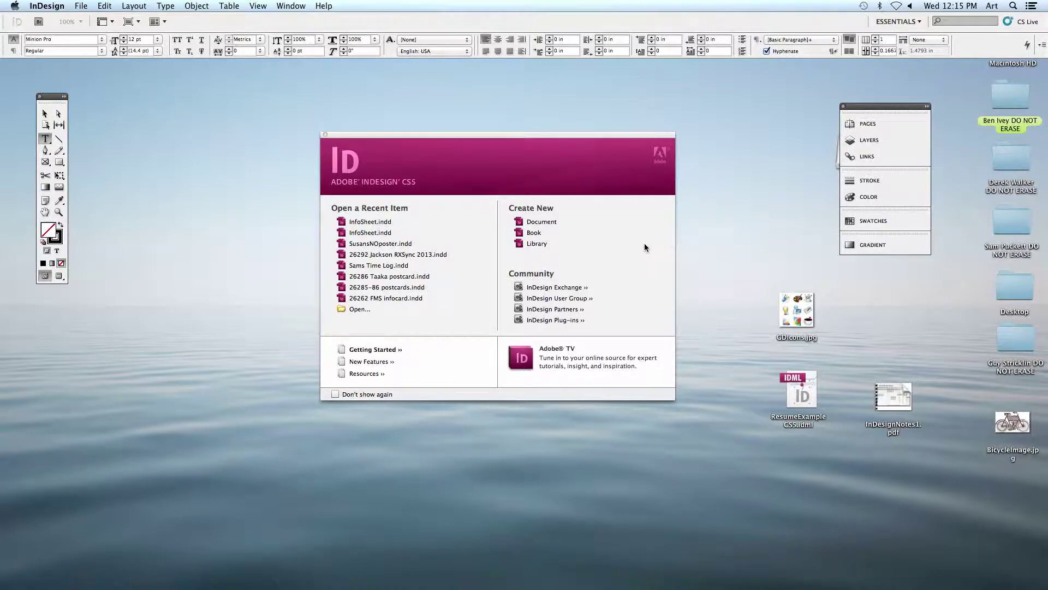
Step: Open ResumeExampleCS5.idml from the desktop, and move its document window away from the control bar and back
left_click(725, 291)
double_click(804, 381)
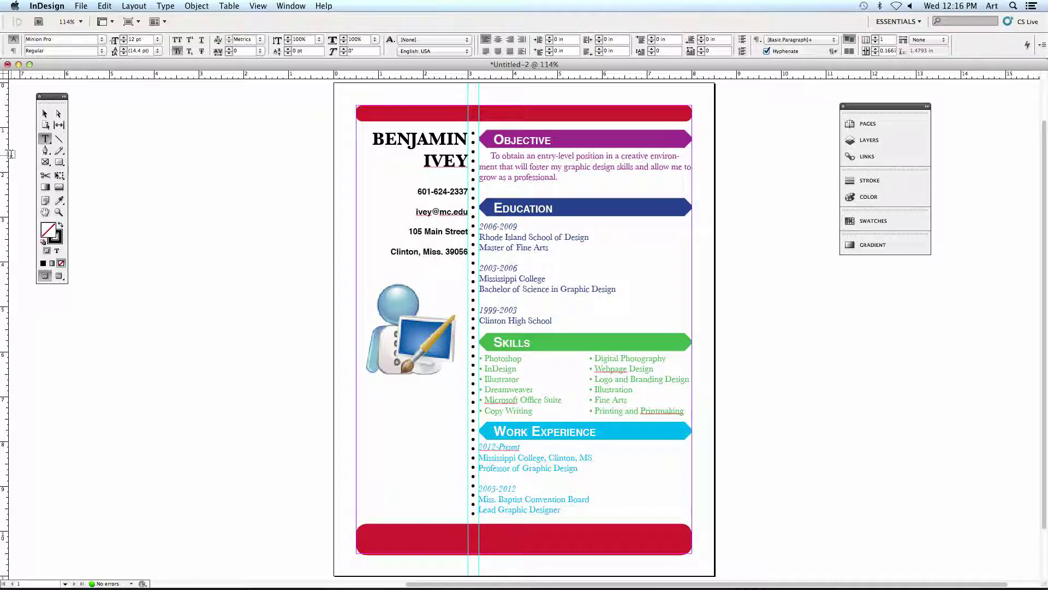
left_click_drag(45, 67, 131, 400)
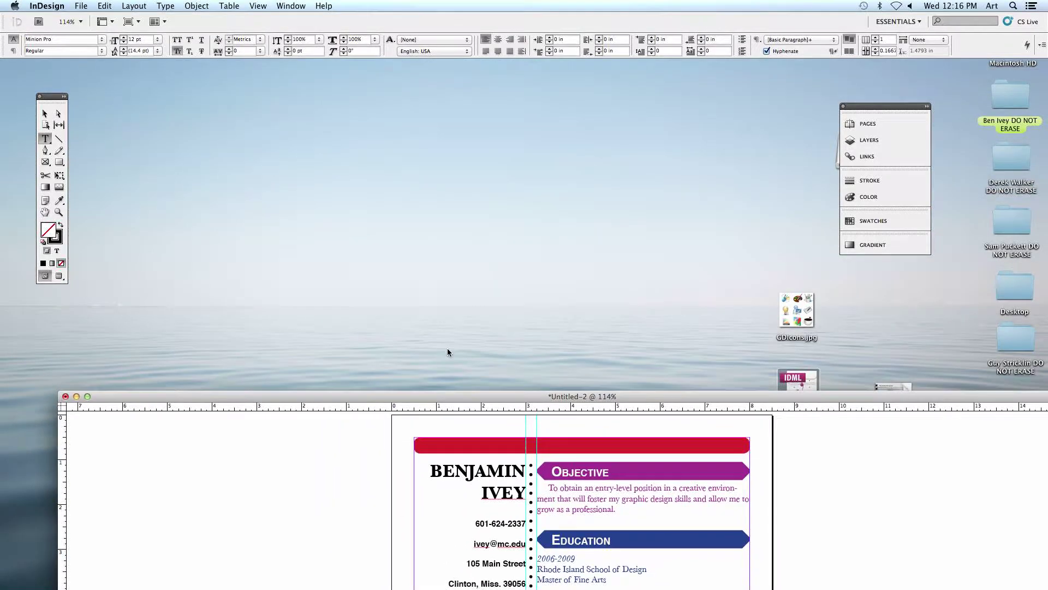
left_click_drag(428, 389, 365, 79)
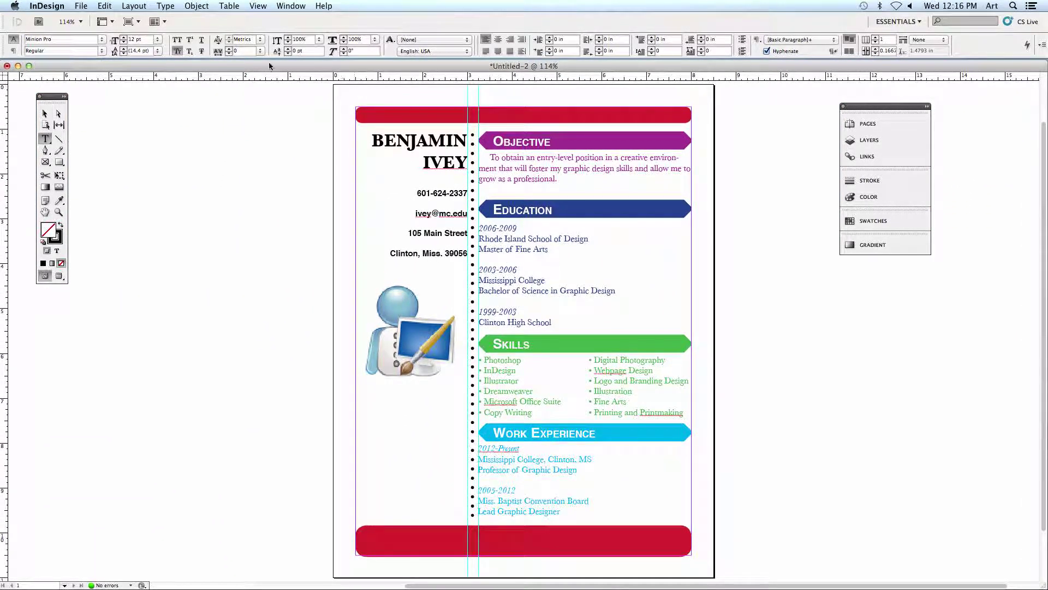
Step: Create a new one-page Letter document with 0.5 in margins on all sides, moving the setup dialog off the résumé
left_click(81, 6)
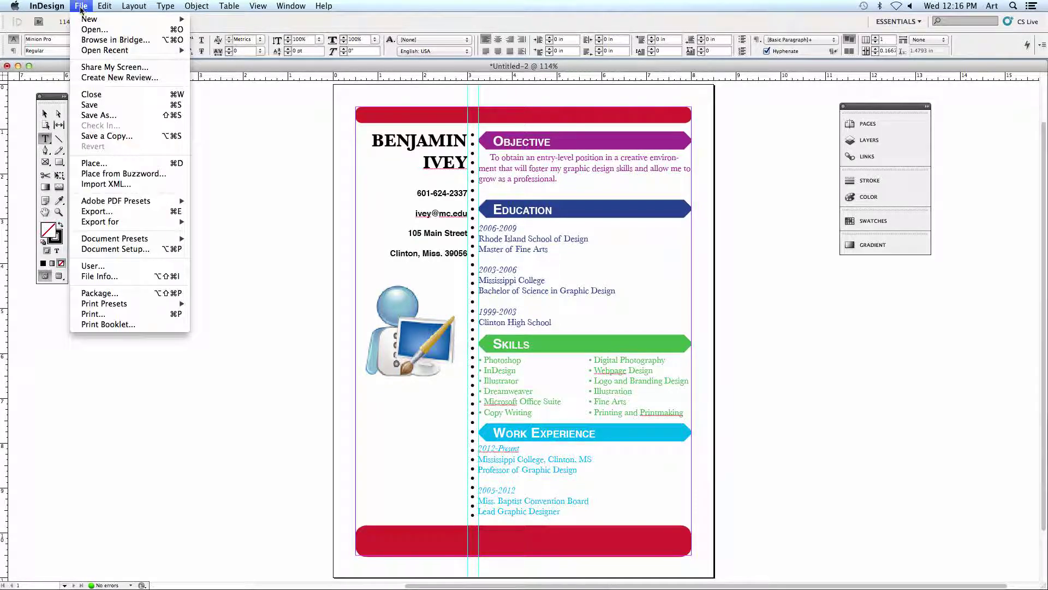
mouse_move(89, 19)
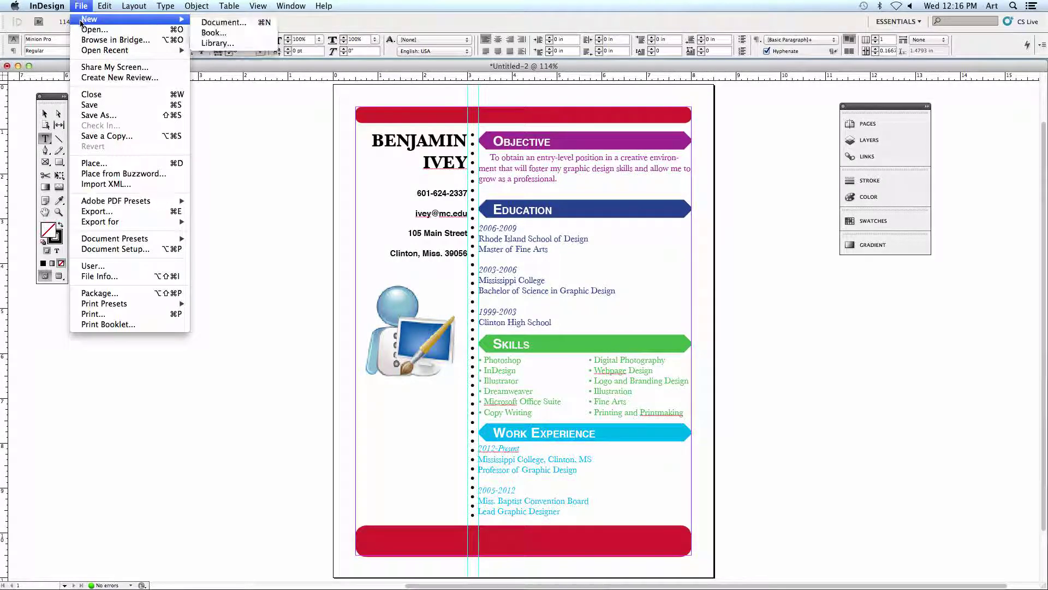
left_click(221, 22)
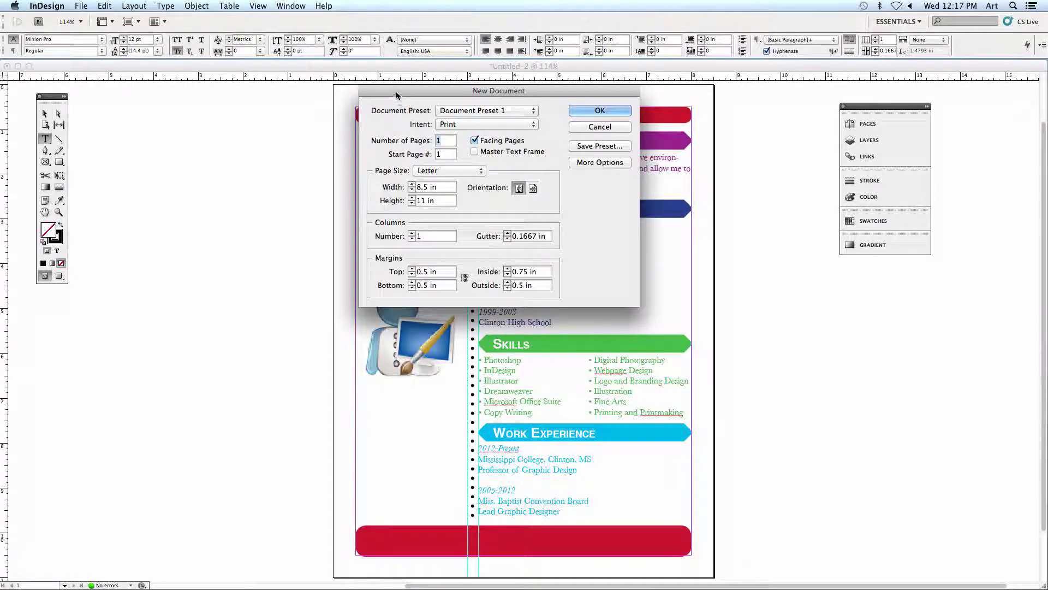
left_click_drag(389, 91, 351, 110)
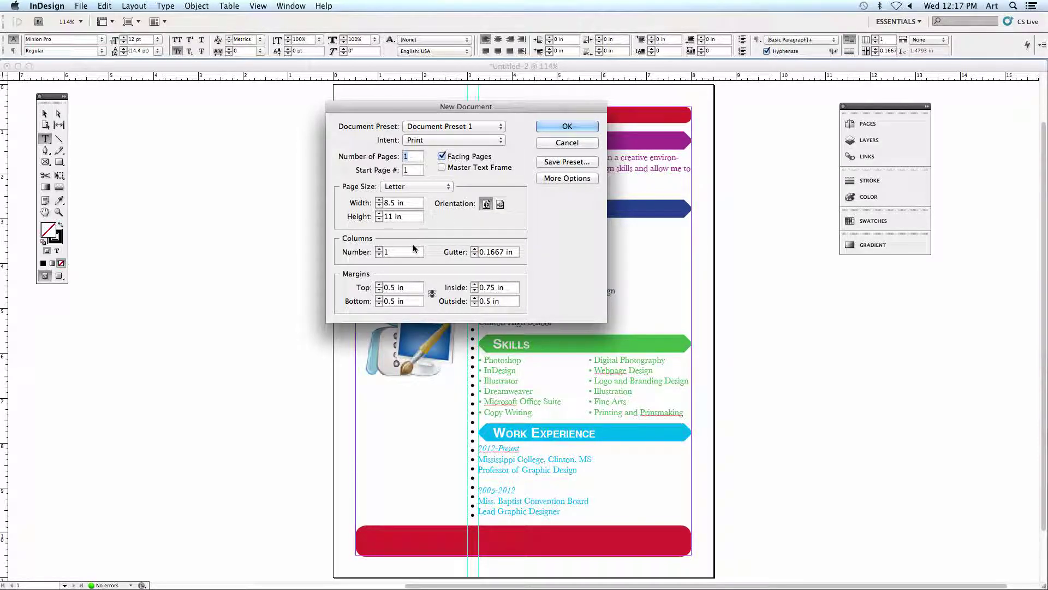
left_click_drag(492, 109, 203, 116)
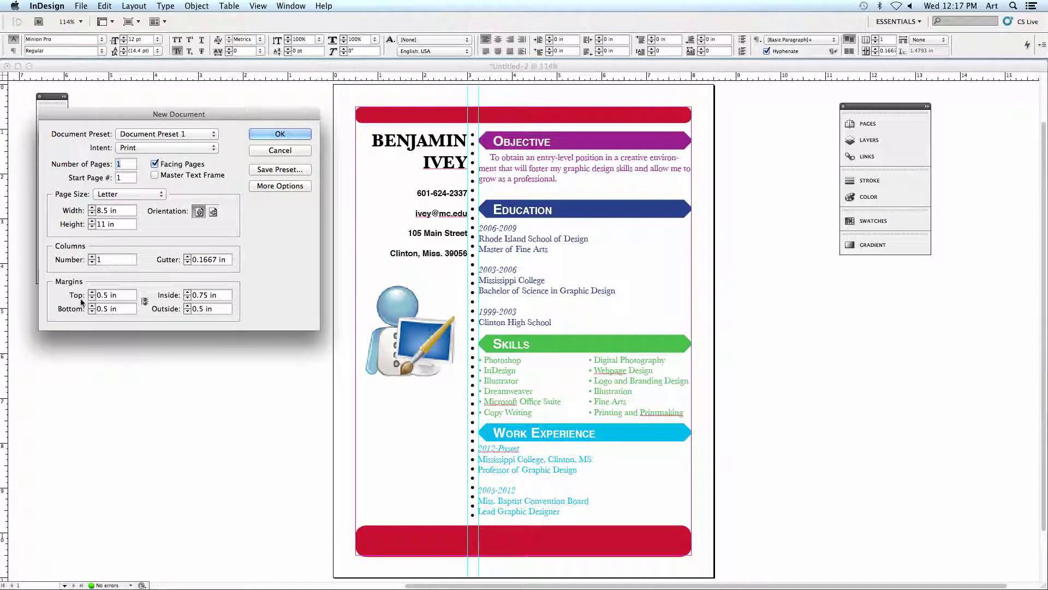
double_click(115, 297)
left_click(208, 296)
key("BackSpace")
left_click(280, 134)
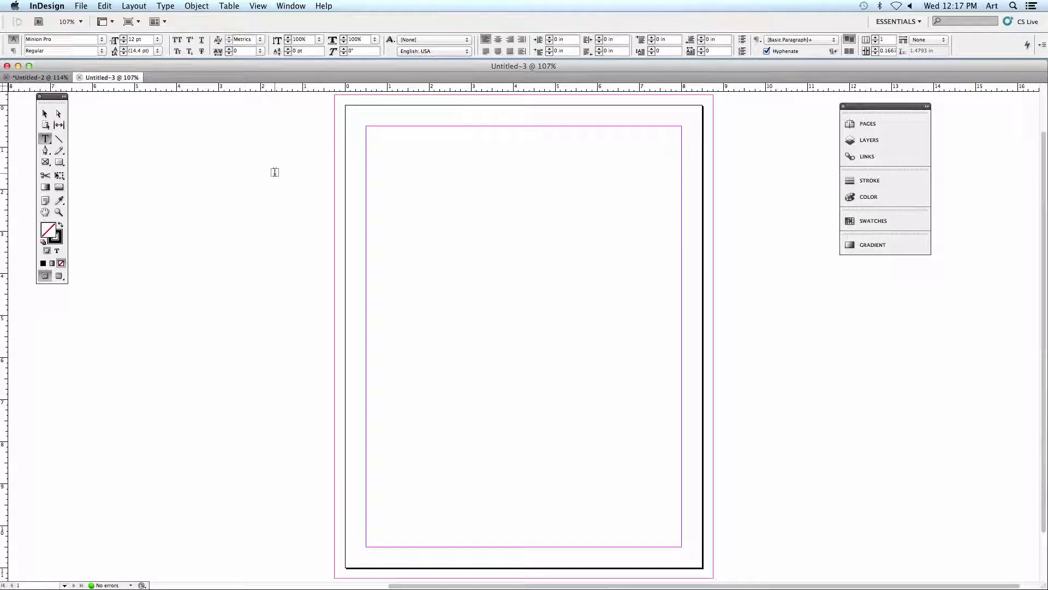
Step: Compare the résumé example's guides and layout with the blank document by switching between the two, ending on the blank one
left_click(33, 78)
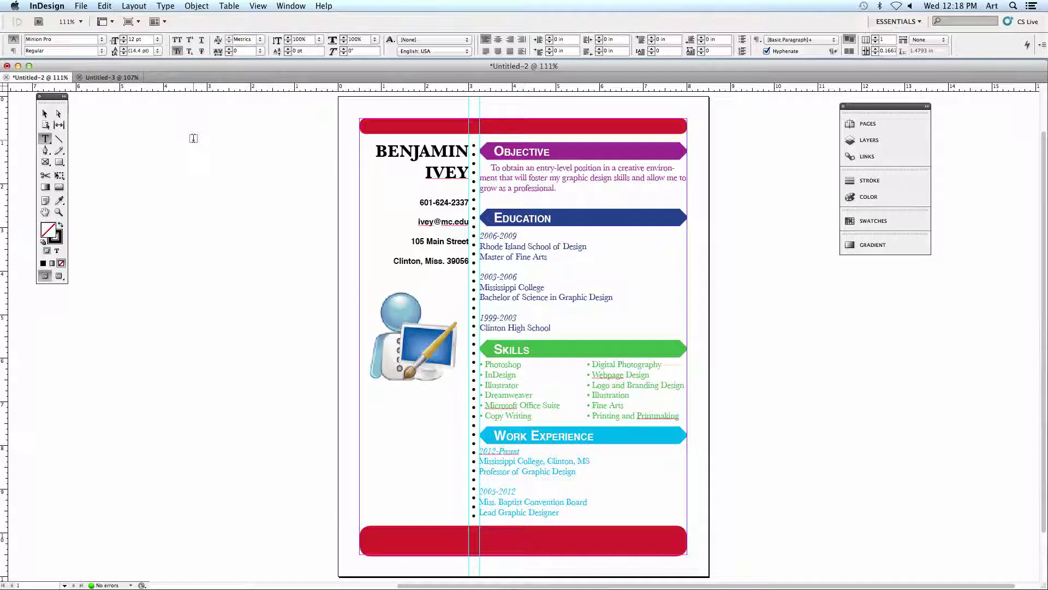
left_click(114, 78)
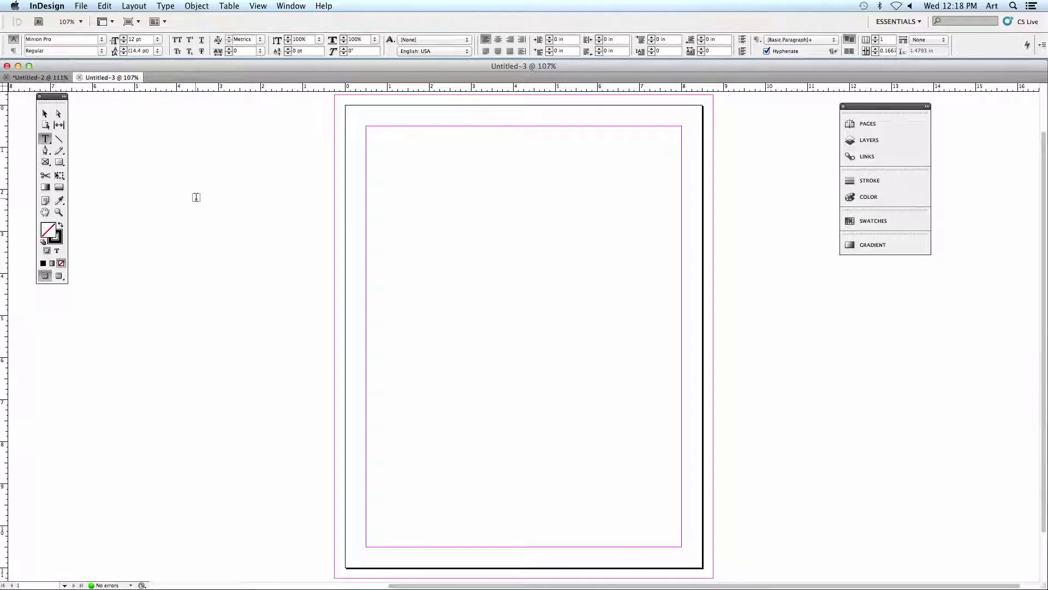
left_click(49, 77)
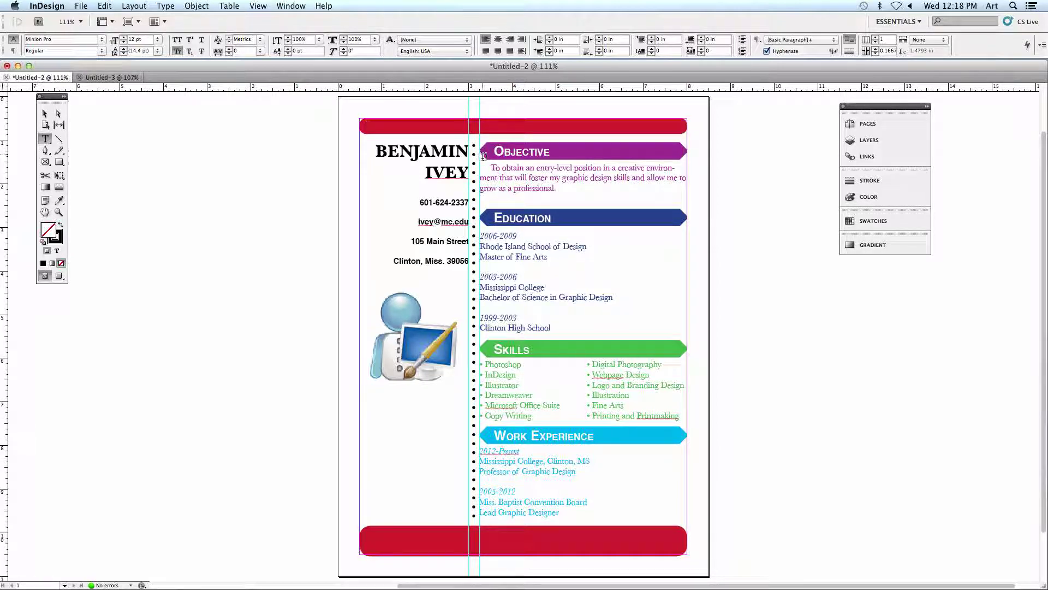
left_click(108, 78)
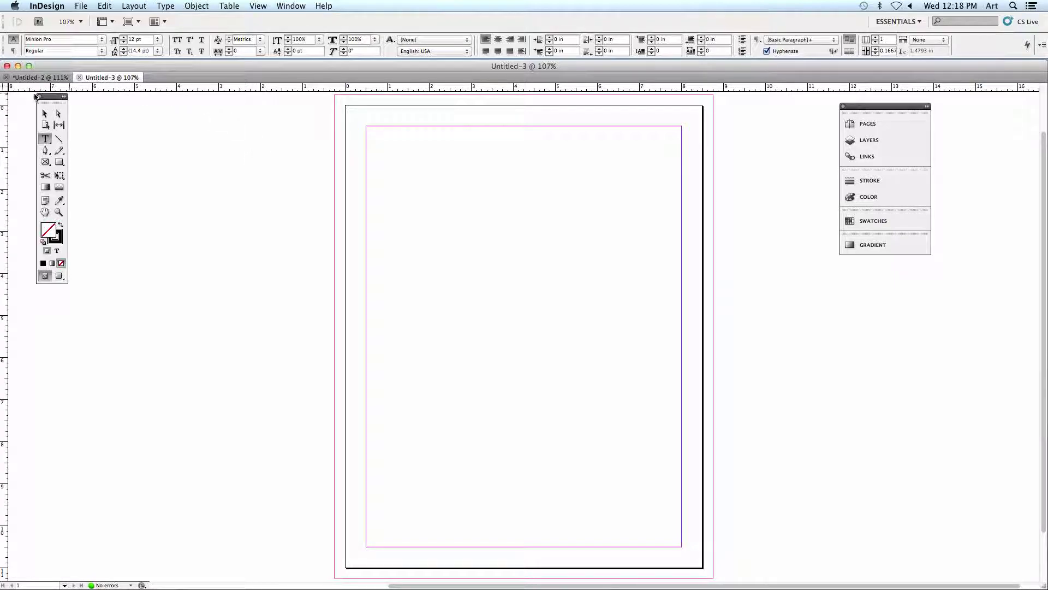
Step: Add vertical ruler guides at 3 in and about 3.25 in on the blank page, and point out the second with the Selection tool
left_click_drag(6, 106, 440, 201)
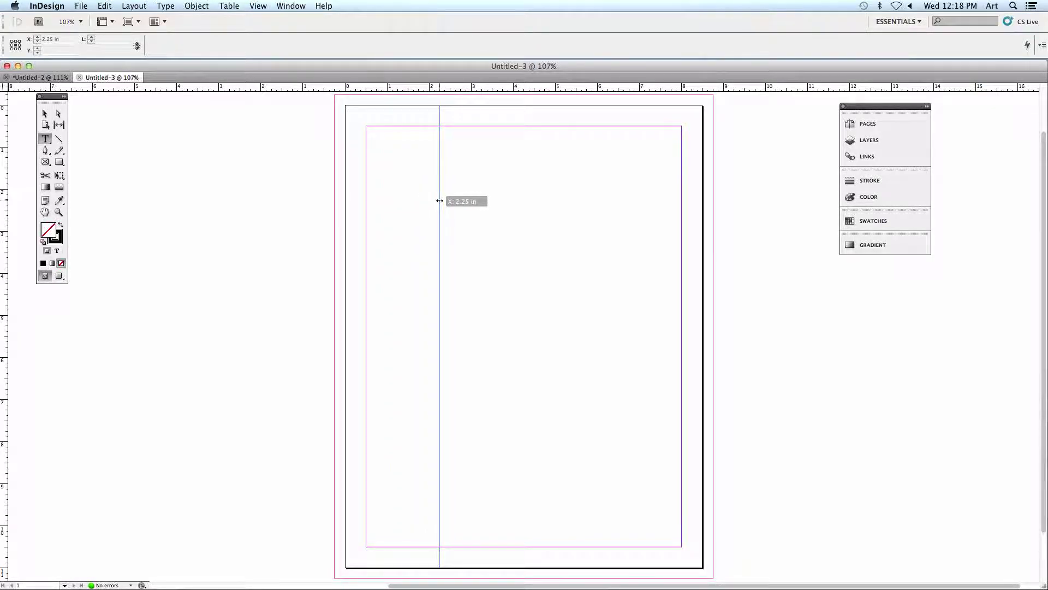
left_click_drag(439, 200, 471, 203)
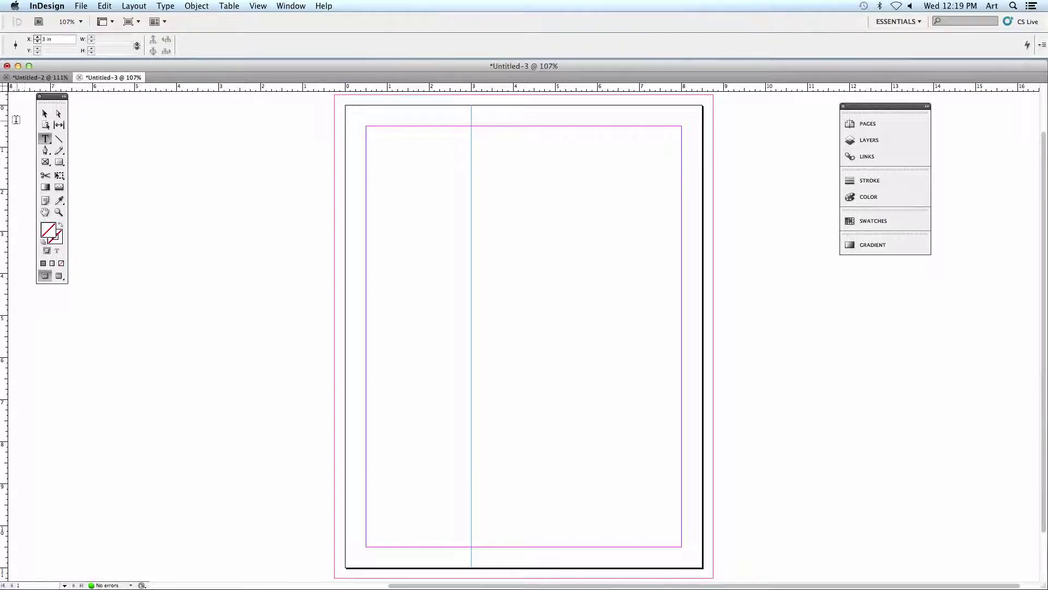
left_click_drag(5, 121, 482, 198)
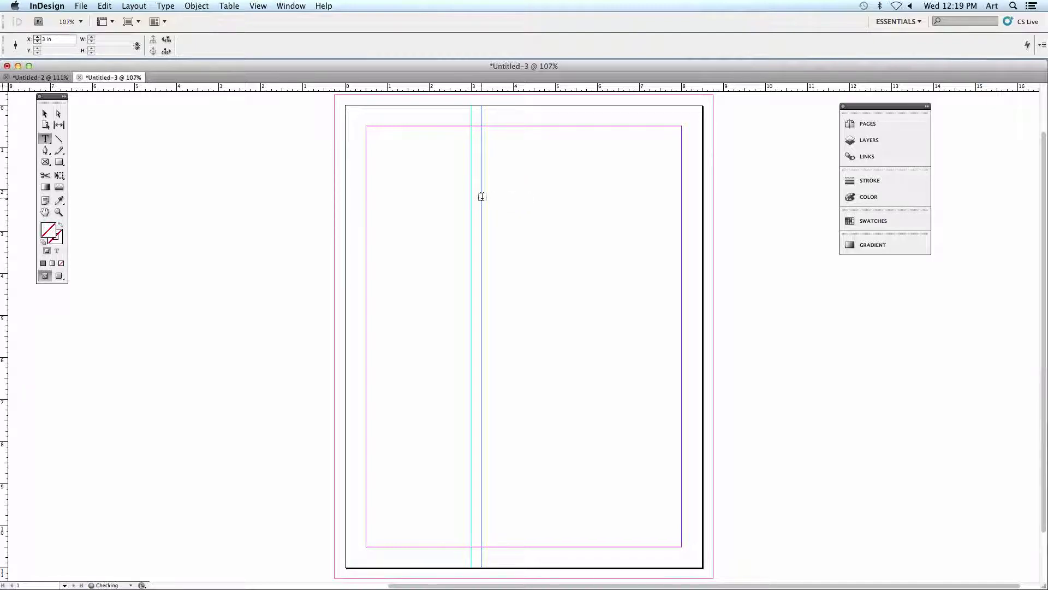
left_click(109, 134)
left_click(46, 115)
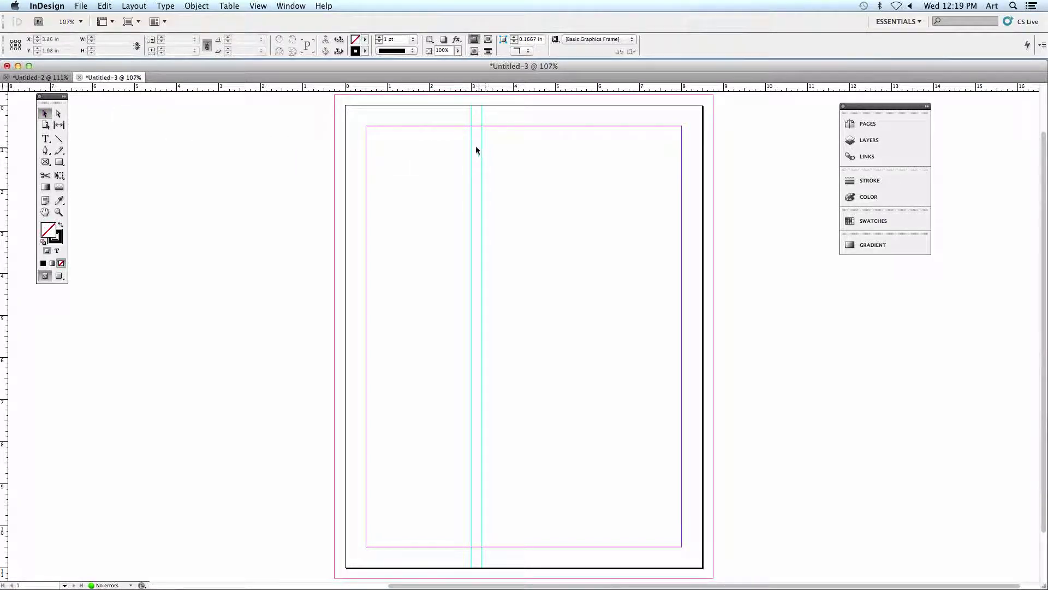
left_click(482, 211)
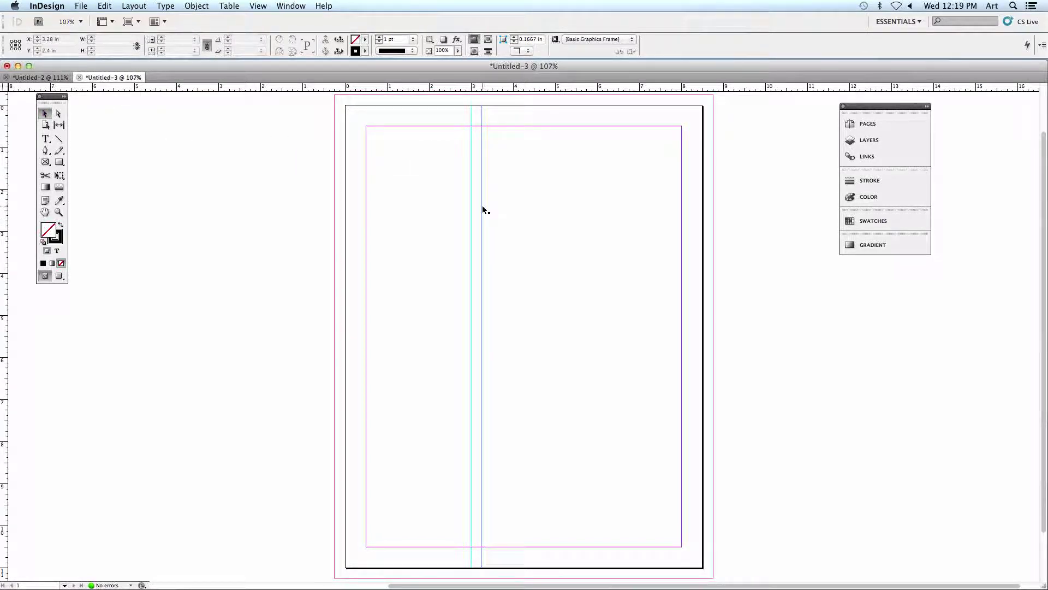
left_click(483, 210)
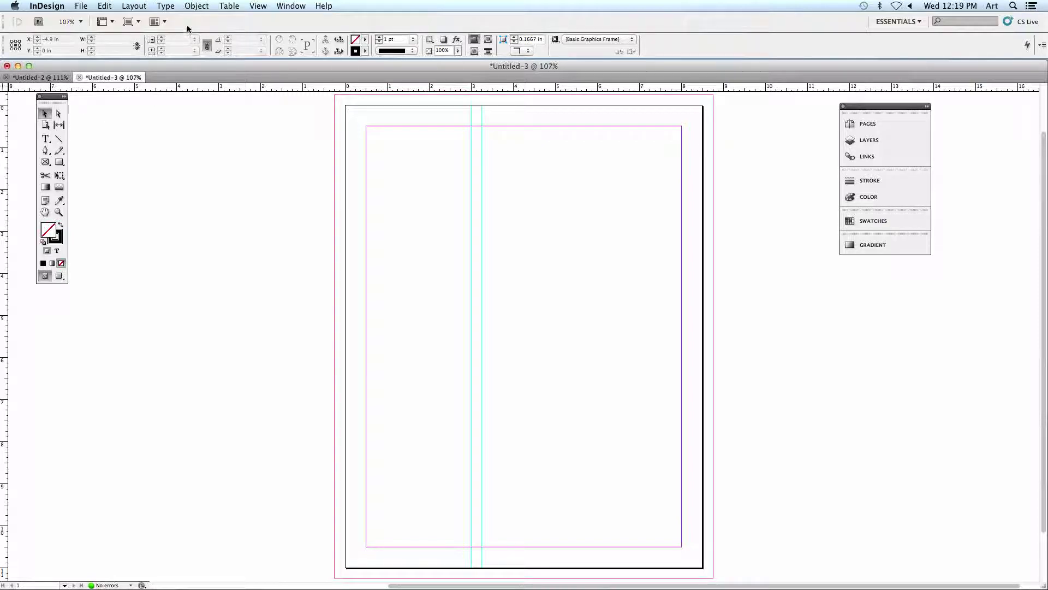
Step: Hide the rulers and show them again
left_click(258, 6)
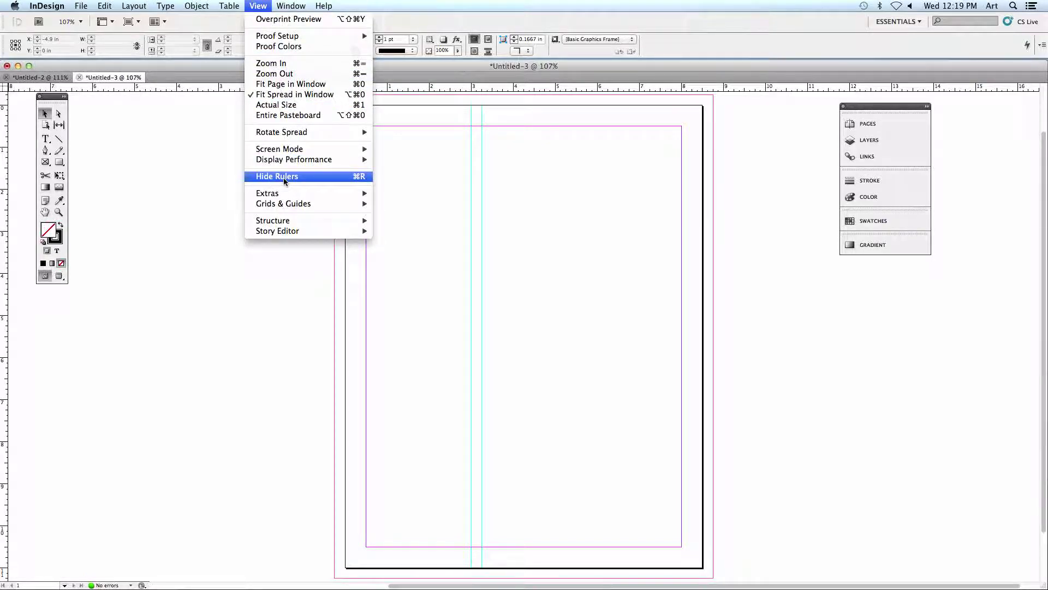
left_click(322, 177)
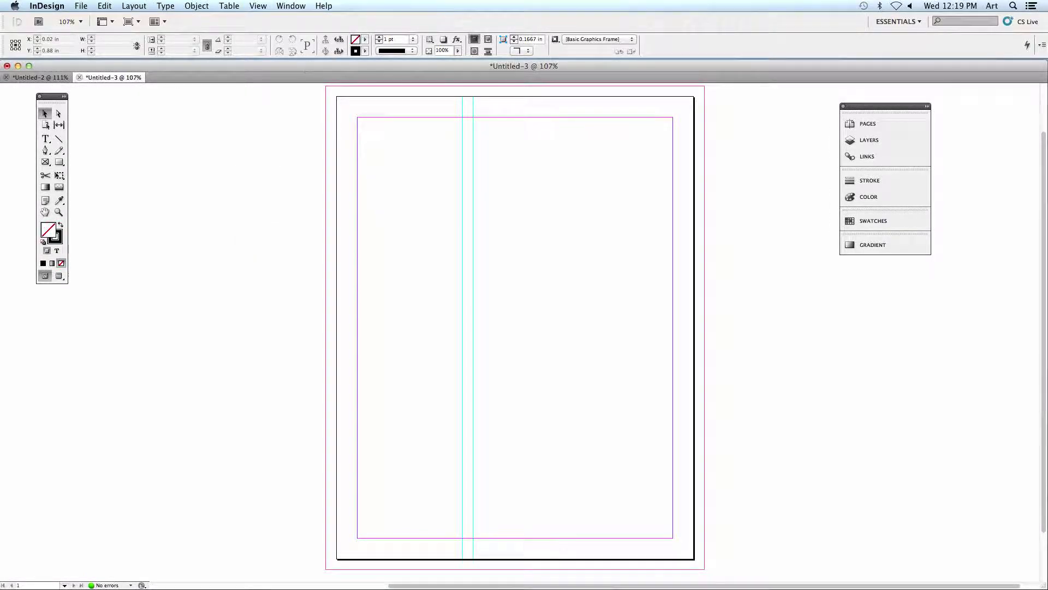
left_click(258, 6)
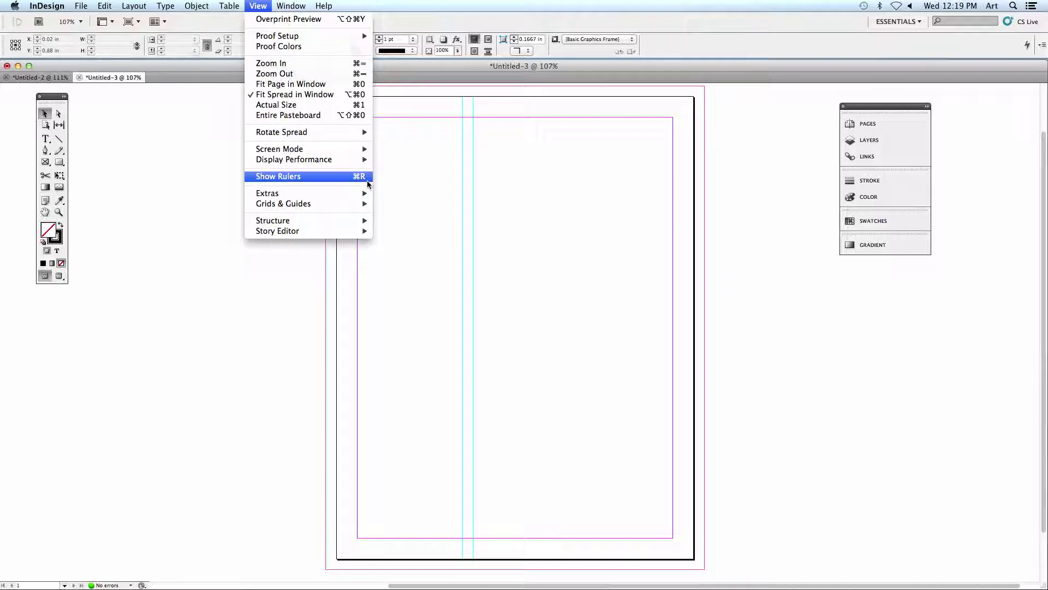
left_click(365, 177)
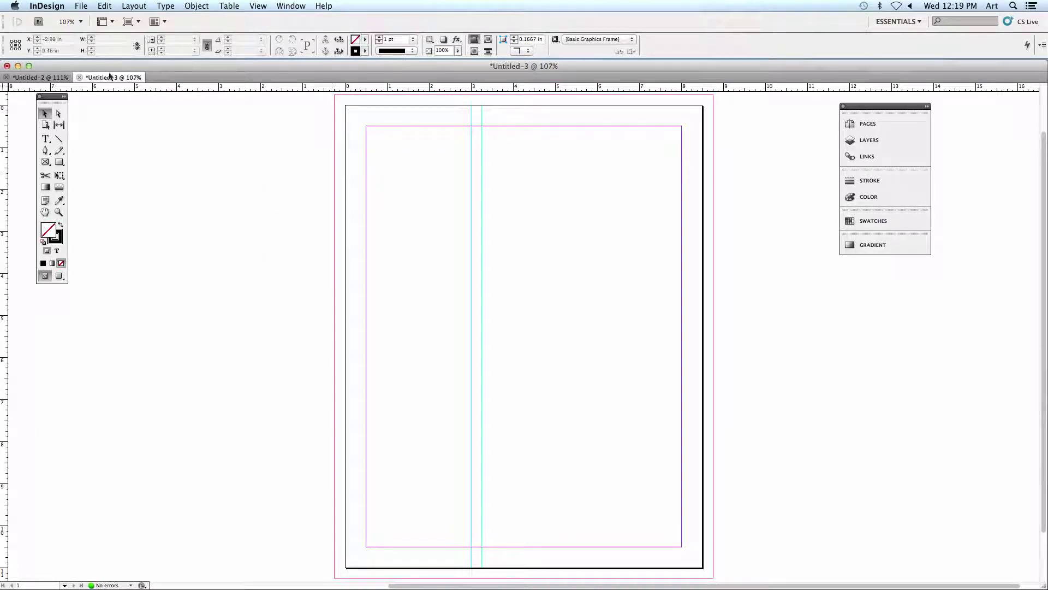
Step: Inspect the résumé example's red header bar and its Objective, Education, Skills and Work Experience heading bars by selecting them, and deselect everything
left_click(49, 79)
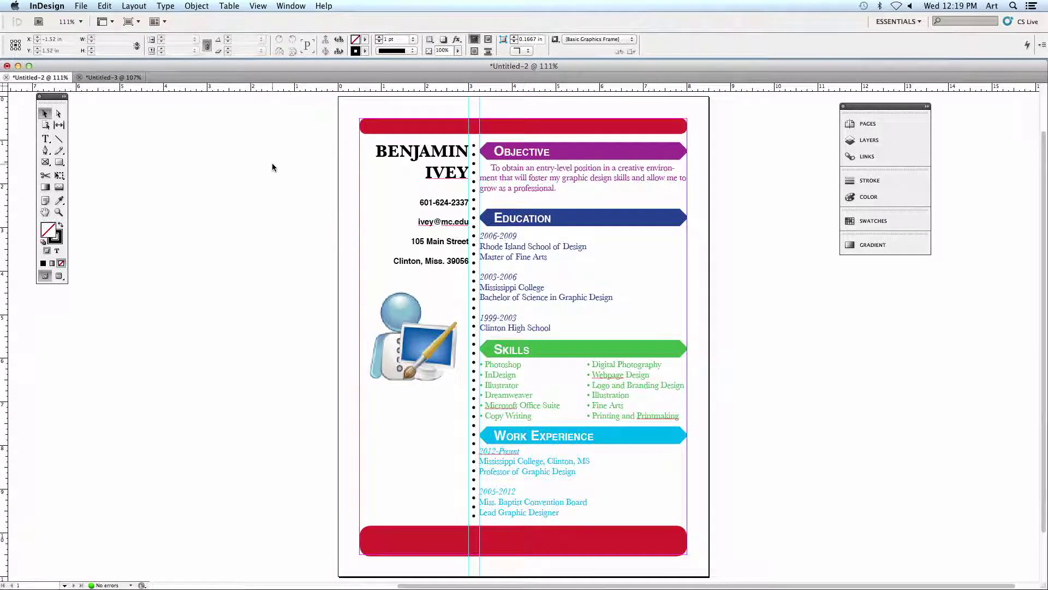
left_click(372, 133)
left_click(372, 133)
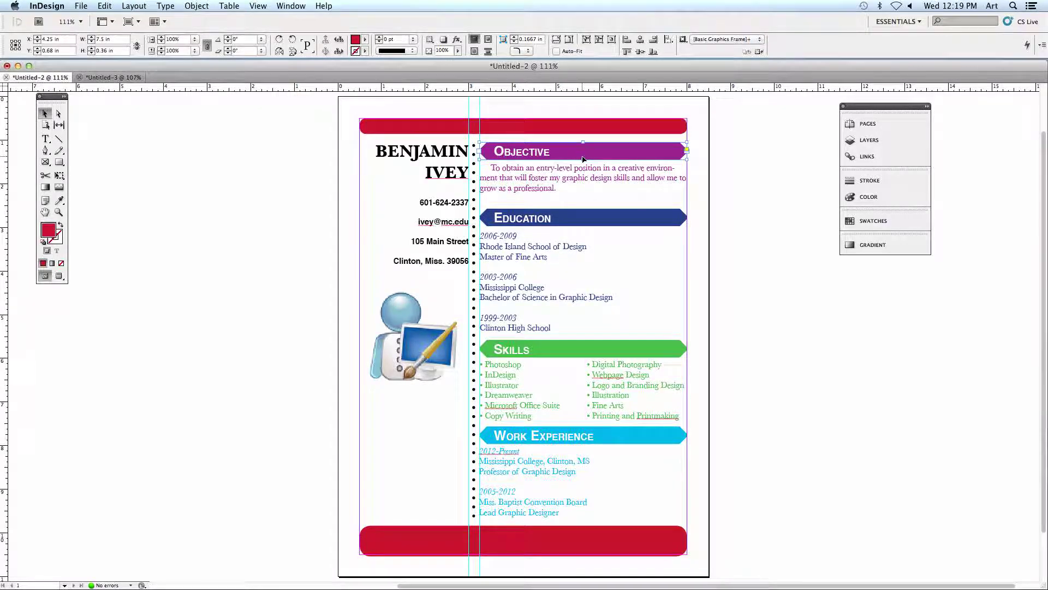
left_click(621, 221)
left_click(605, 344)
left_click(636, 432)
left_click(740, 424)
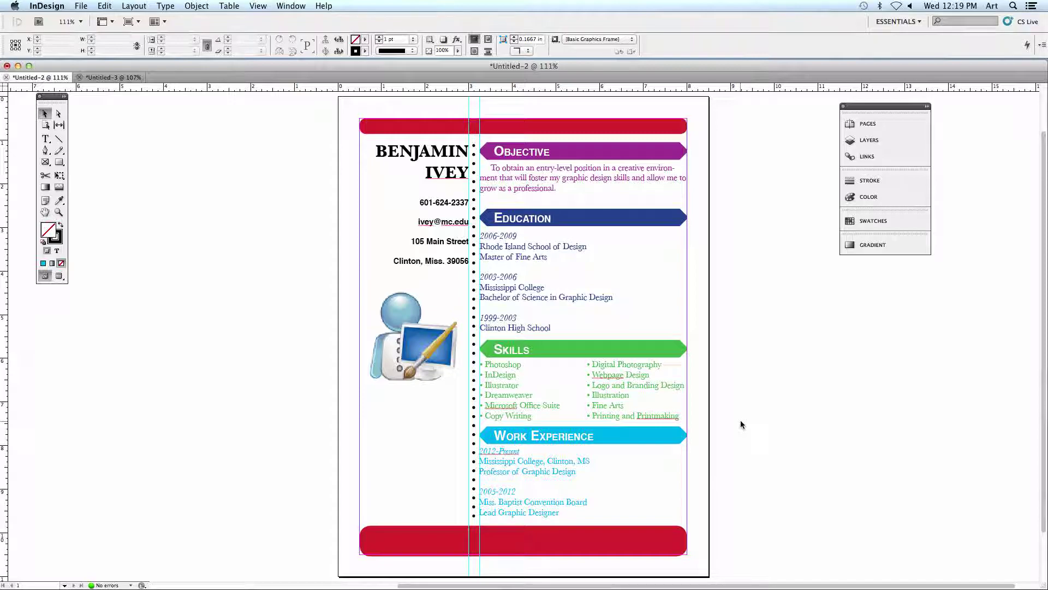
Step: In the blank document, draw a 7.5 by 1.625 in text frame between the side margins at the top margin and enter random filler text
left_click(109, 78)
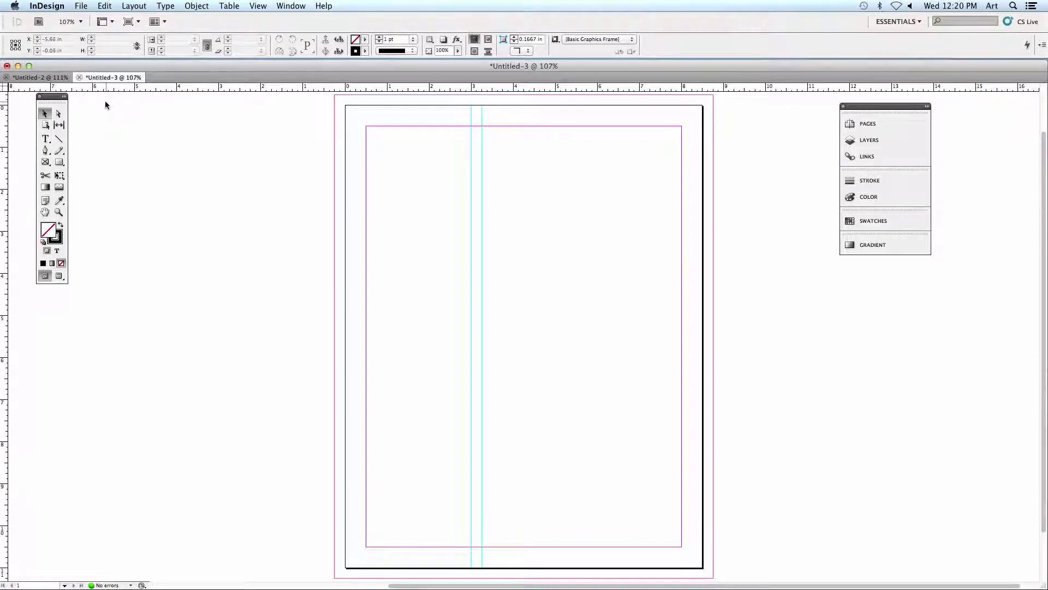
left_click(366, 130)
left_click(46, 141)
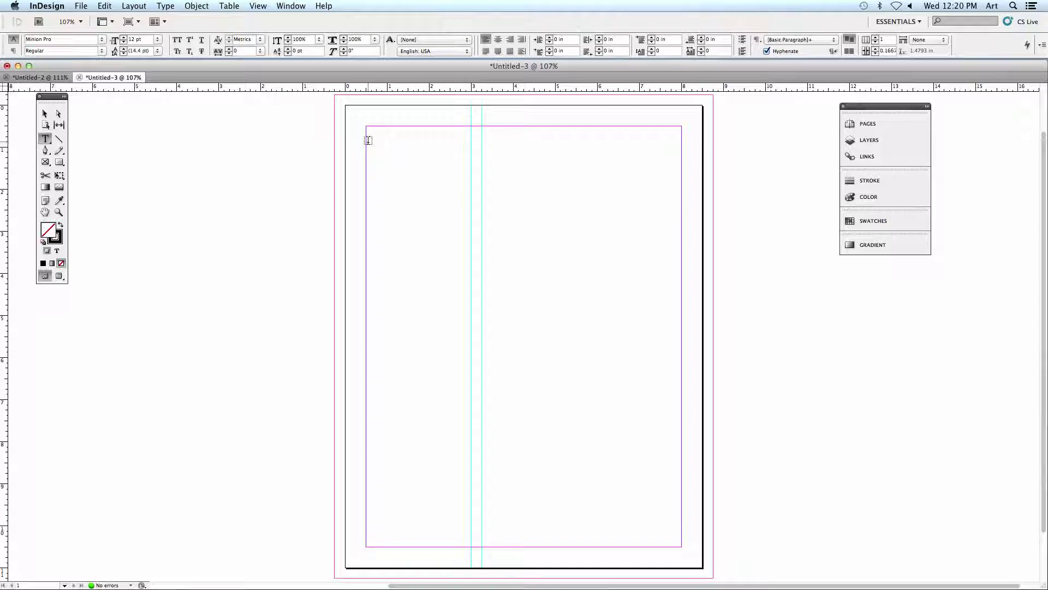
left_click_drag(367, 126, 682, 194)
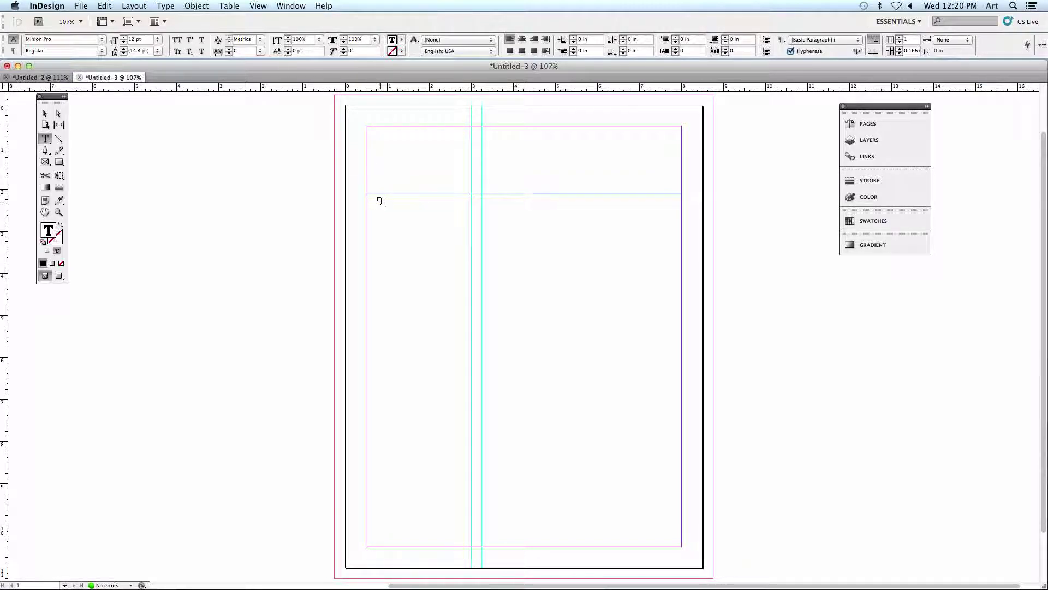
type("ksjdhfl kjh lkxjh elkjh zxciu hlekjefh lkjdh falksdj hlk")
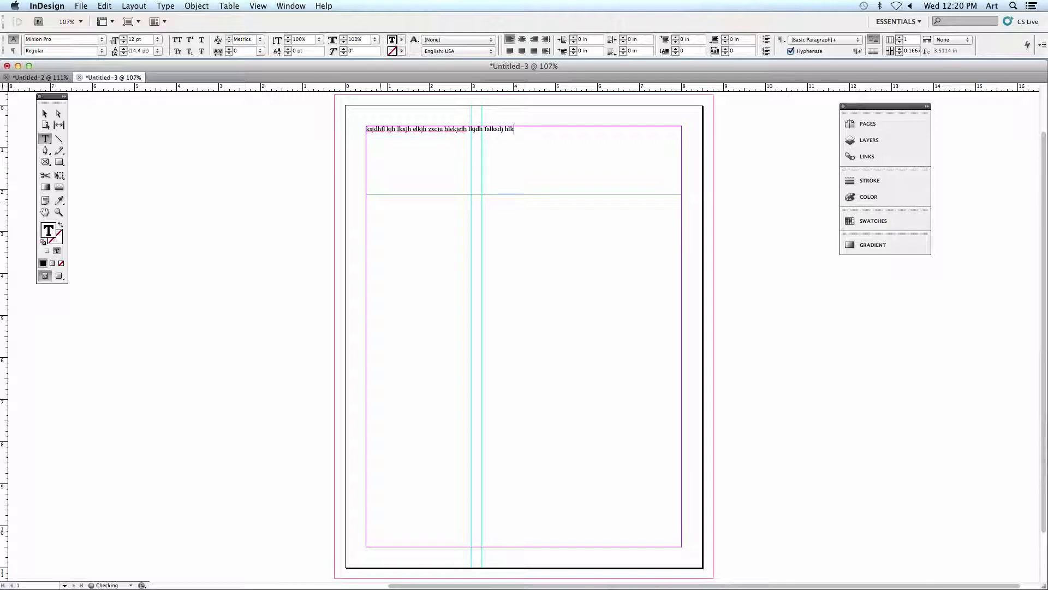
type("ejh lzuixyhv lkjehf laksduy lkj")
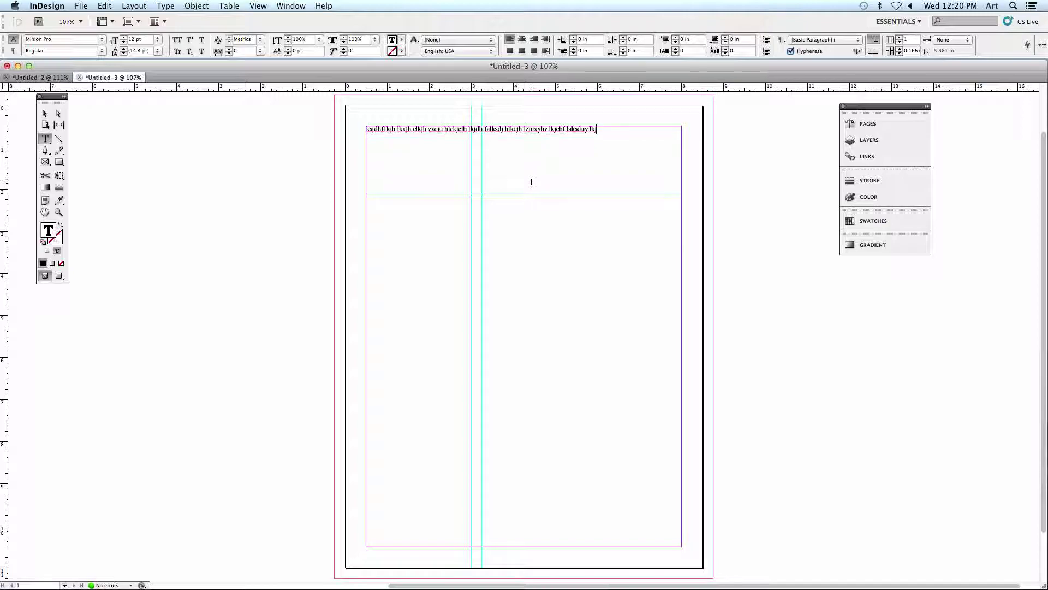
left_click_drag(575, 130, 432, 138)
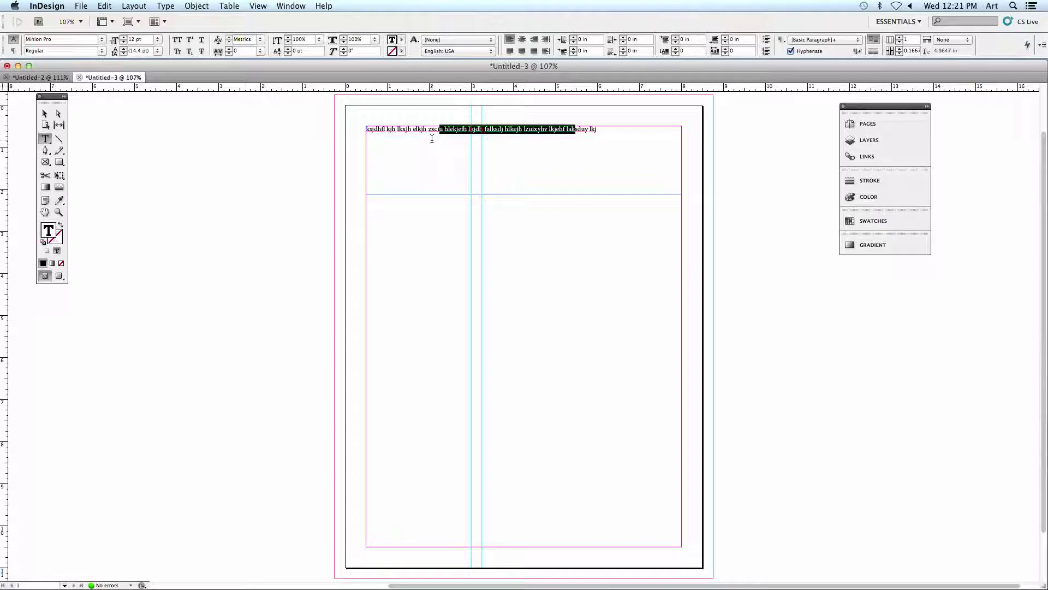
left_click(469, 143)
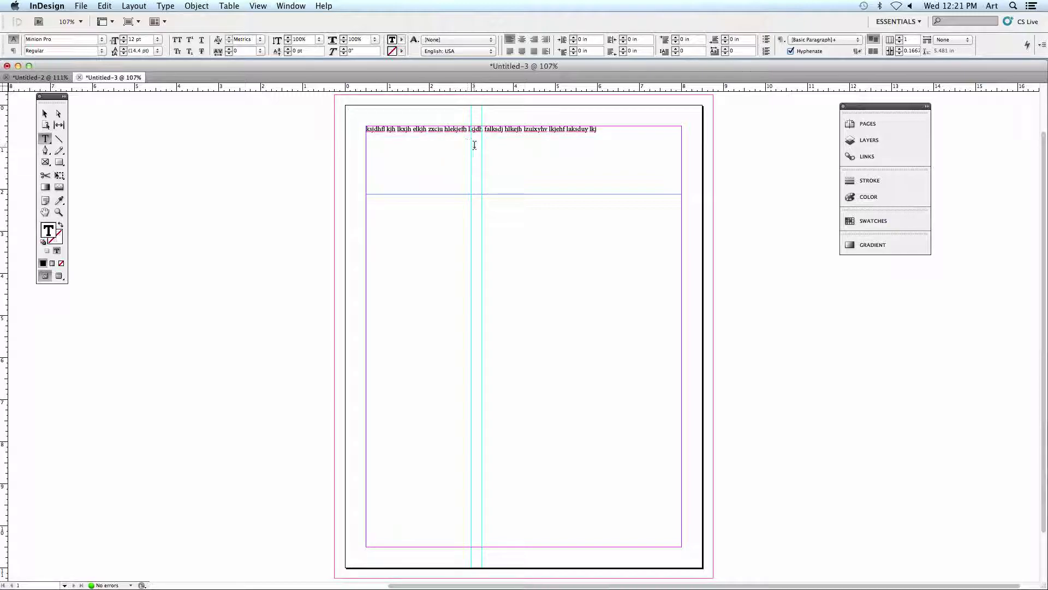
Step: Move the text frame with the Selection tool below the top margin so its left edge meets the second vertical guide
left_click(45, 116)
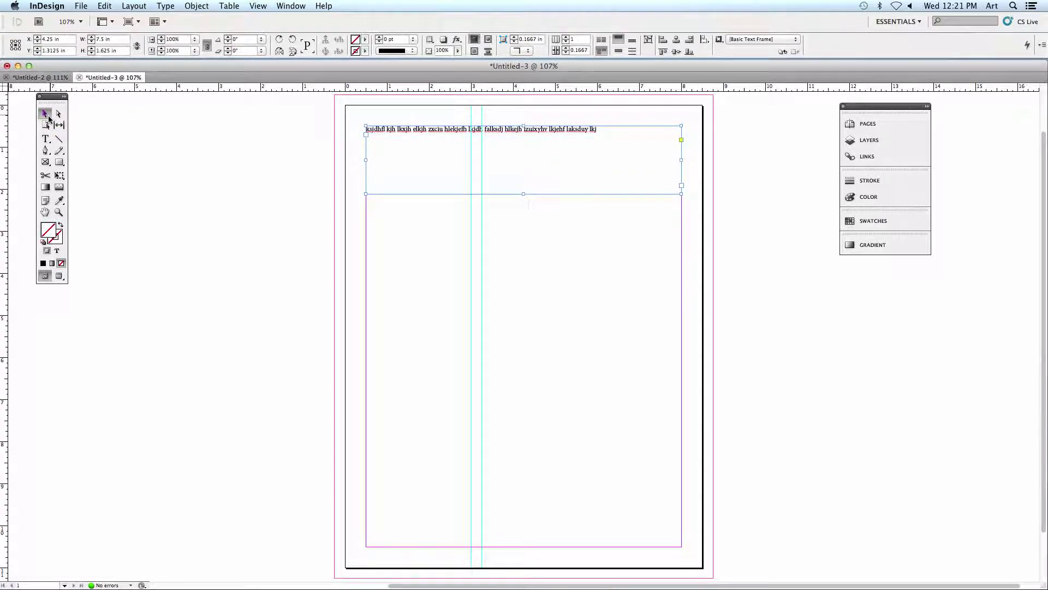
left_click_drag(413, 131, 510, 179)
left_click_drag(547, 193, 544, 166)
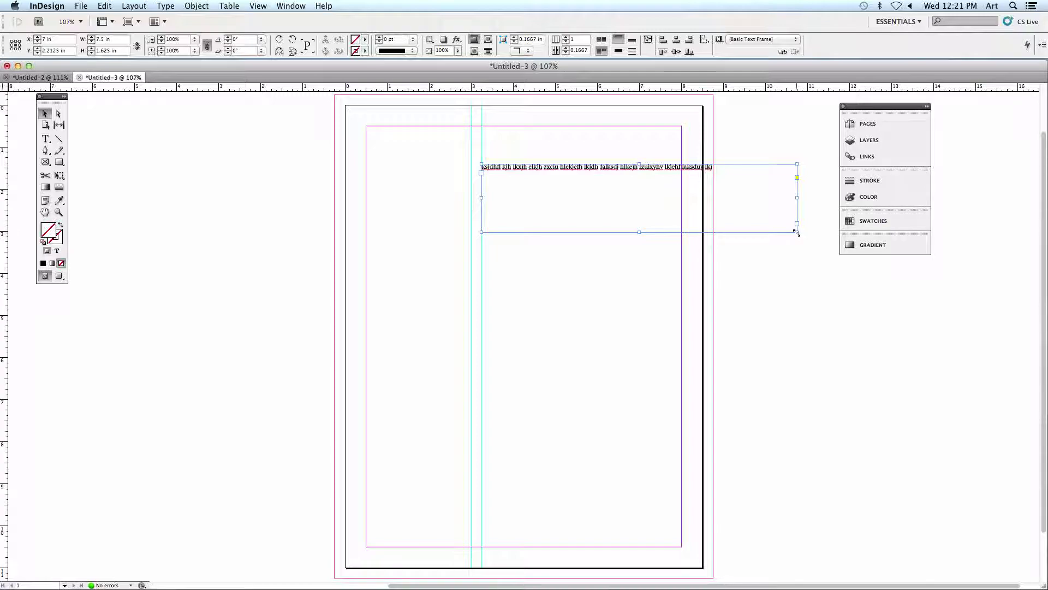
Step: Resize the text frame to end at the right margin, about 4.75 by 0.44 in, and reshape it to about 2.57 by 1.9 in
left_click_drag(797, 234, 681, 205)
left_click_drag(582, 204, 561, 195)
left_click(589, 299)
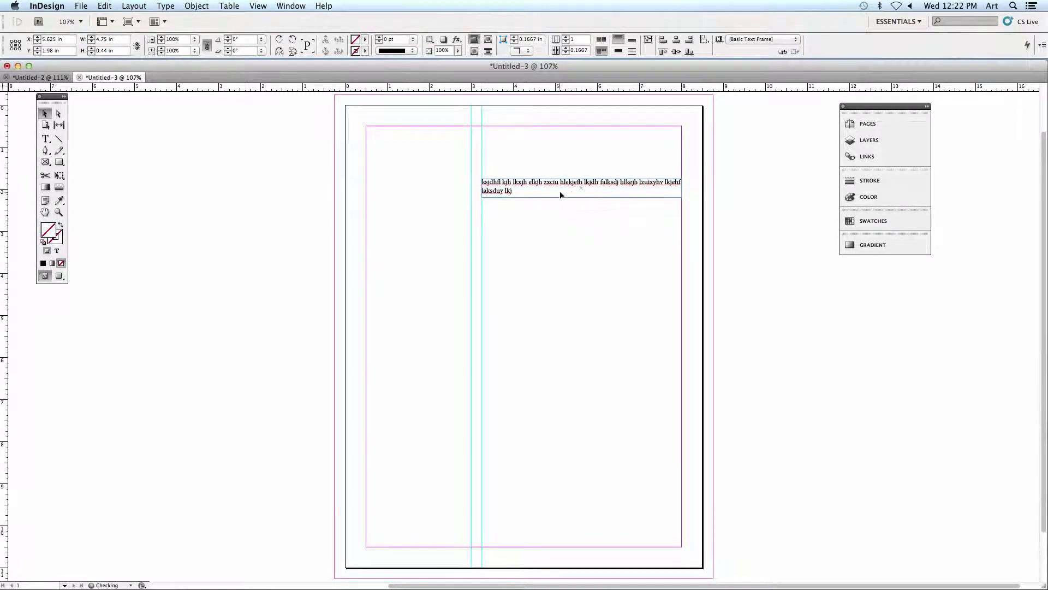
left_click_drag(681, 197, 590, 259)
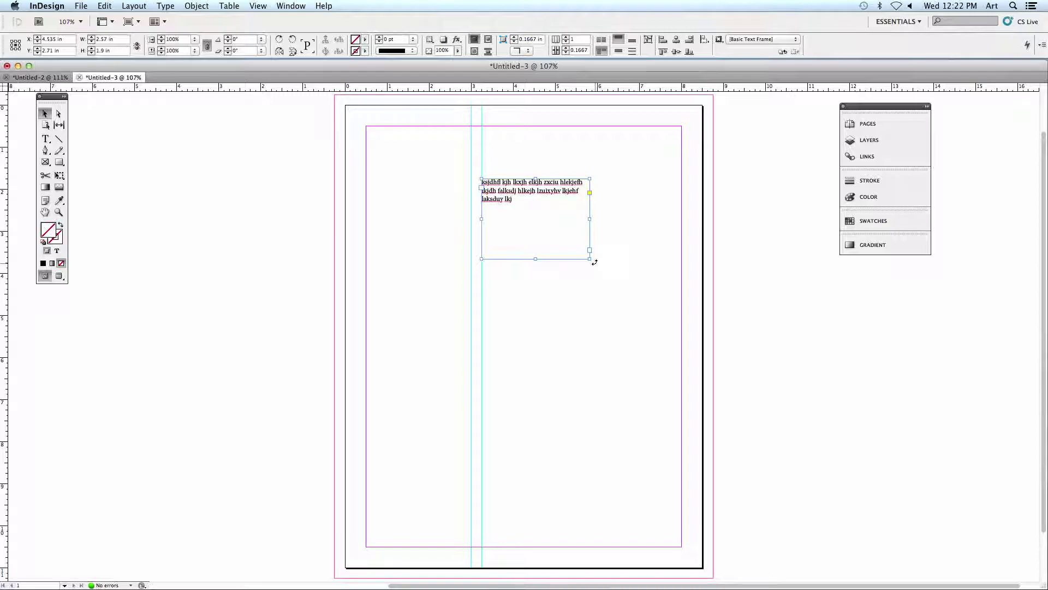
Step: Try rotating the text frame to -40° and moving it toward the lower right, and undo both the move and the rotation
left_click_drag(592, 261, 559, 309)
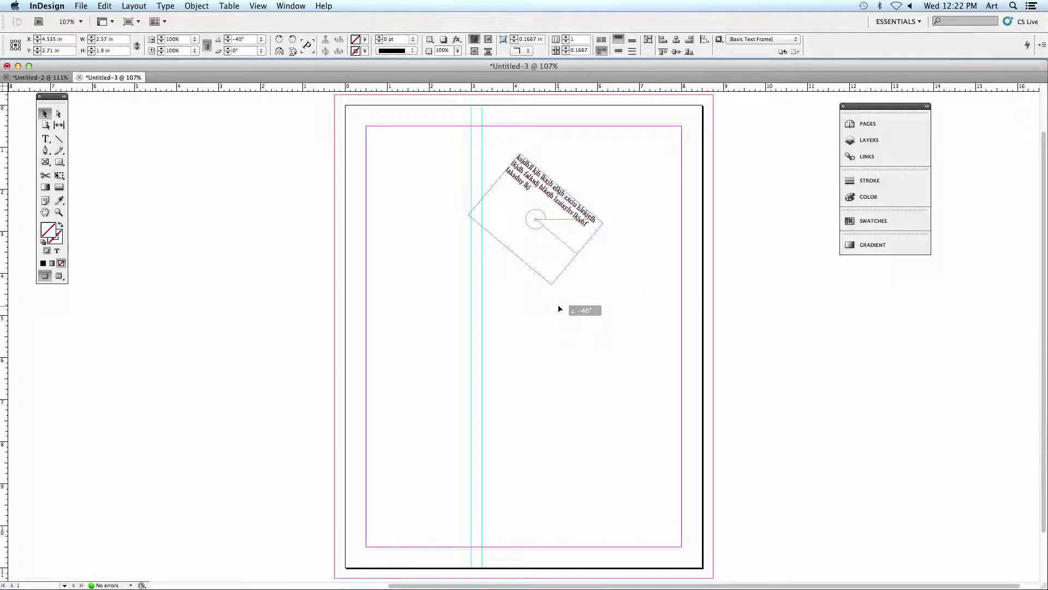
left_click_drag(559, 308, 586, 303)
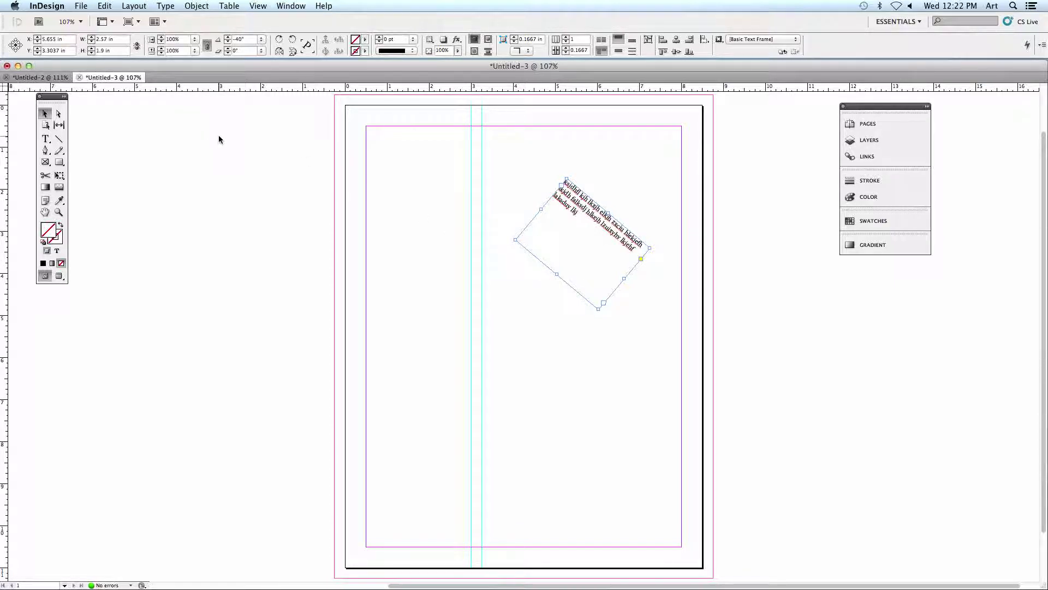
left_click(105, 7)
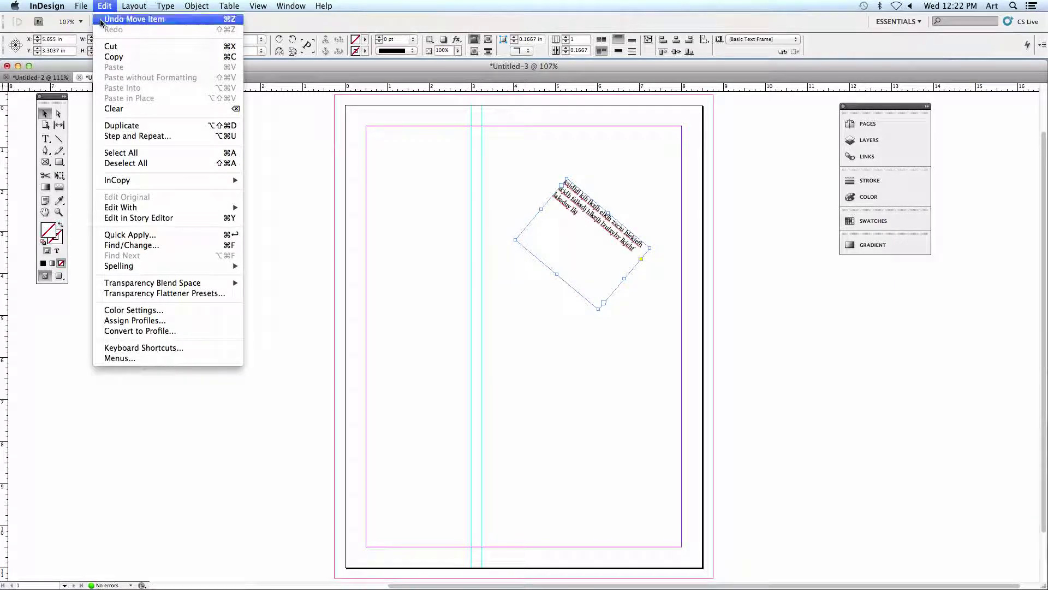
left_click(182, 19)
left_click(104, 7)
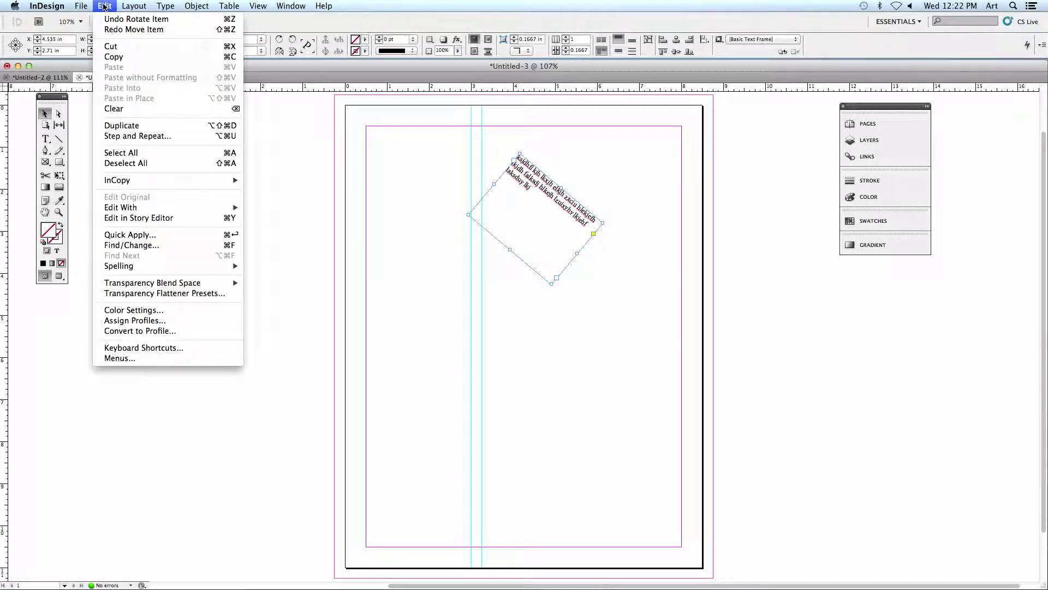
left_click(181, 19)
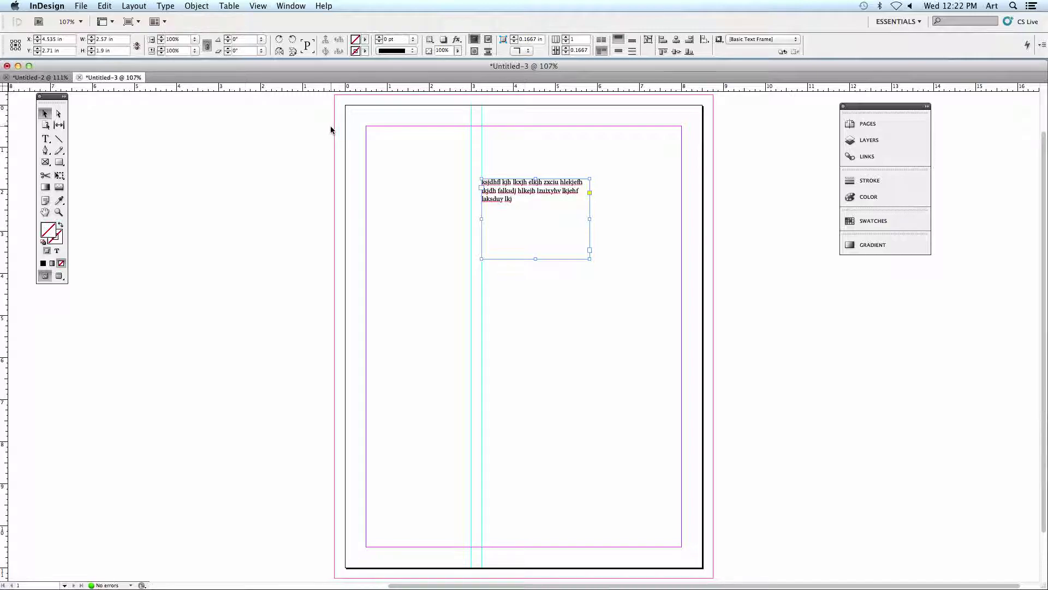
Step: Move the text frame to the page's upper-left margin corner and widen it to 7.5 in so it spans both side margins
left_click_drag(591, 219, 681, 218)
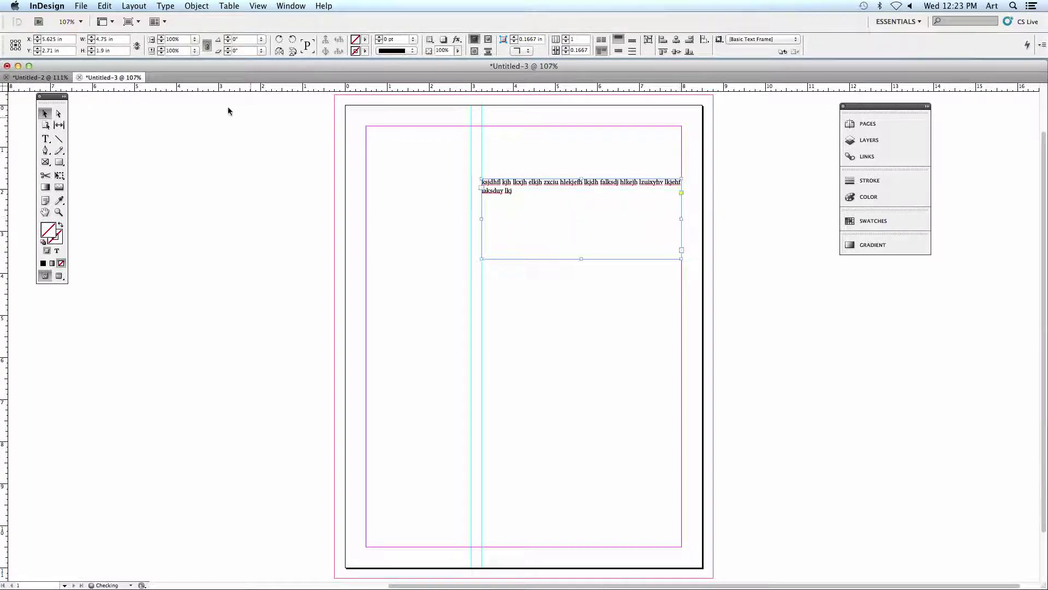
left_click_drag(529, 209, 415, 157)
left_click_drag(566, 166, 681, 165)
Step: Delete all the filler text inside the frame and reselect the empty frame with the Selection tool
left_click(45, 139)
left_click_drag(603, 139, 369, 114)
key("BackSpace")
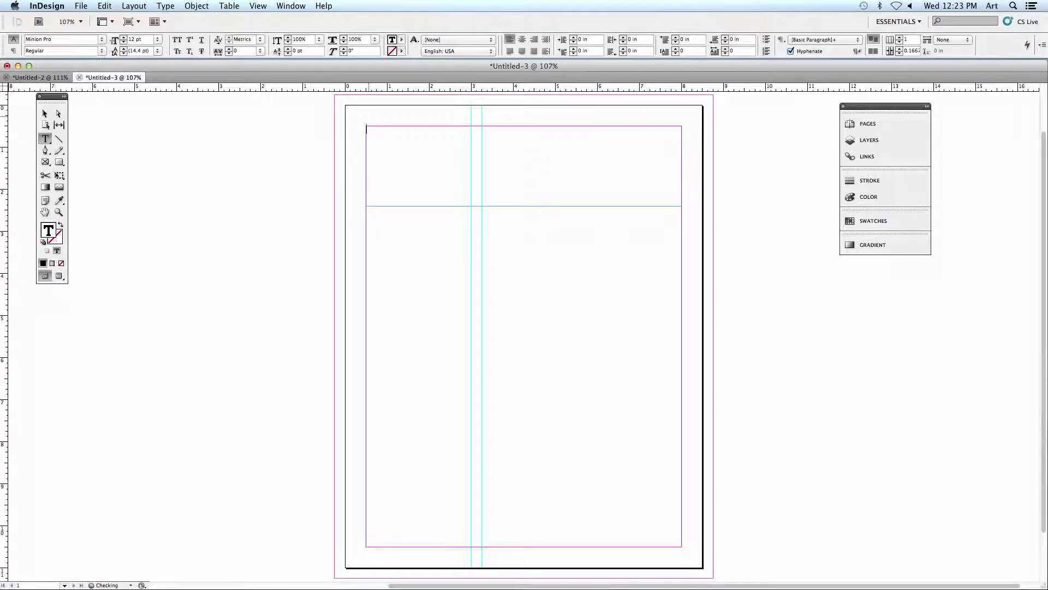
left_click(45, 114)
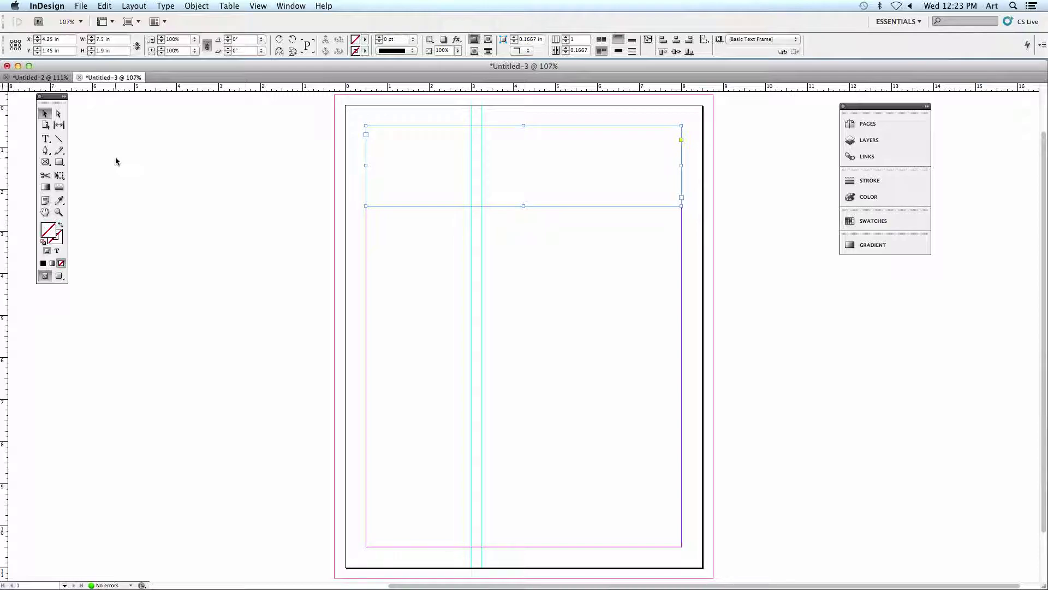
Step: Review the finished résumé example's layout and return to the blank document
left_click(40, 77)
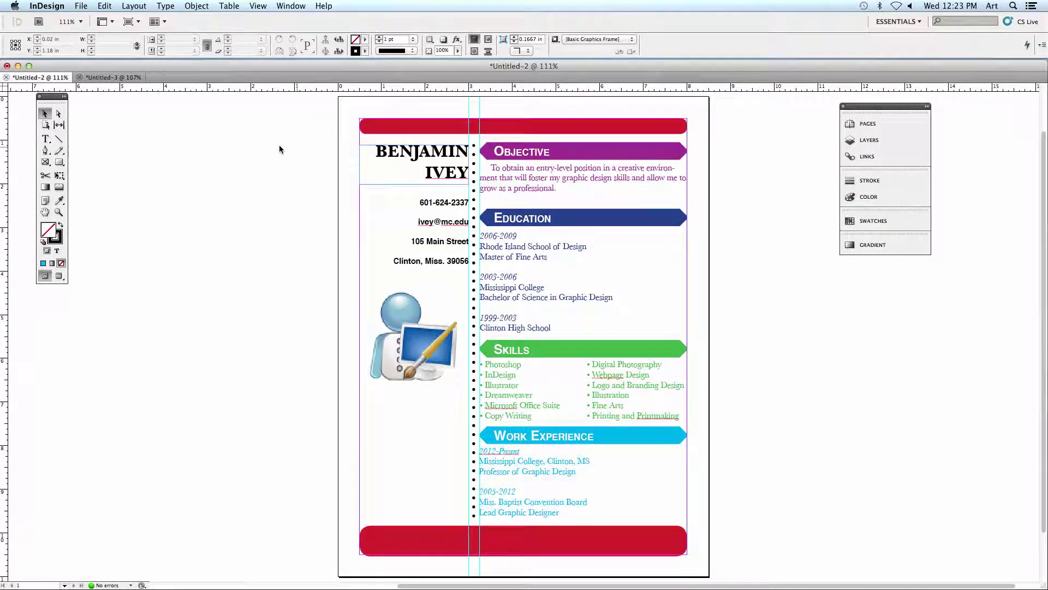
left_click(109, 78)
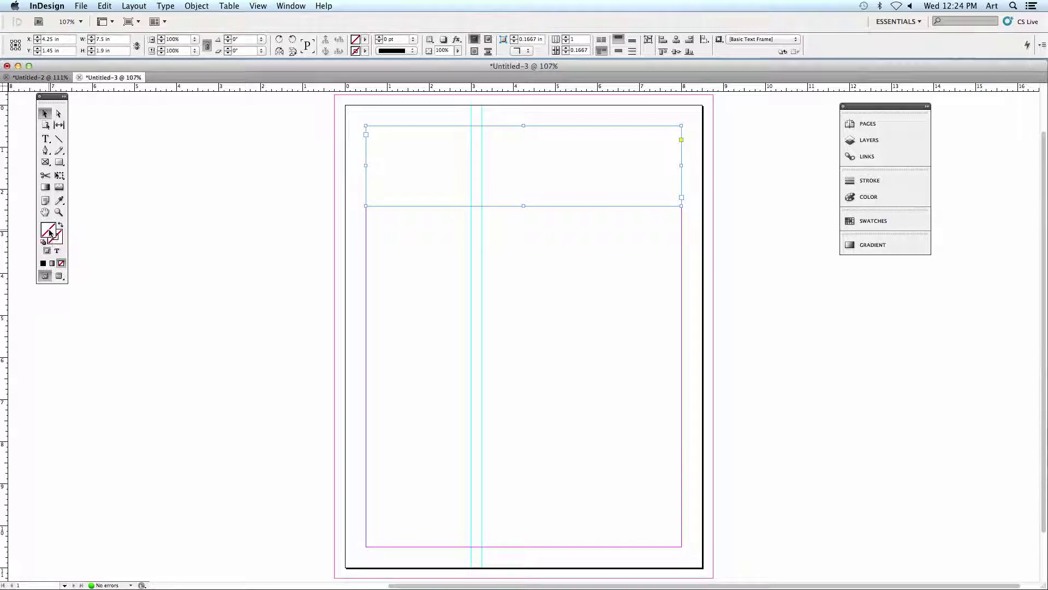
Step: Explore colors in the Color Picker for the frame's fill and apply pure red, R 255, G 0, B 0
key("x")
left_click(49, 233)
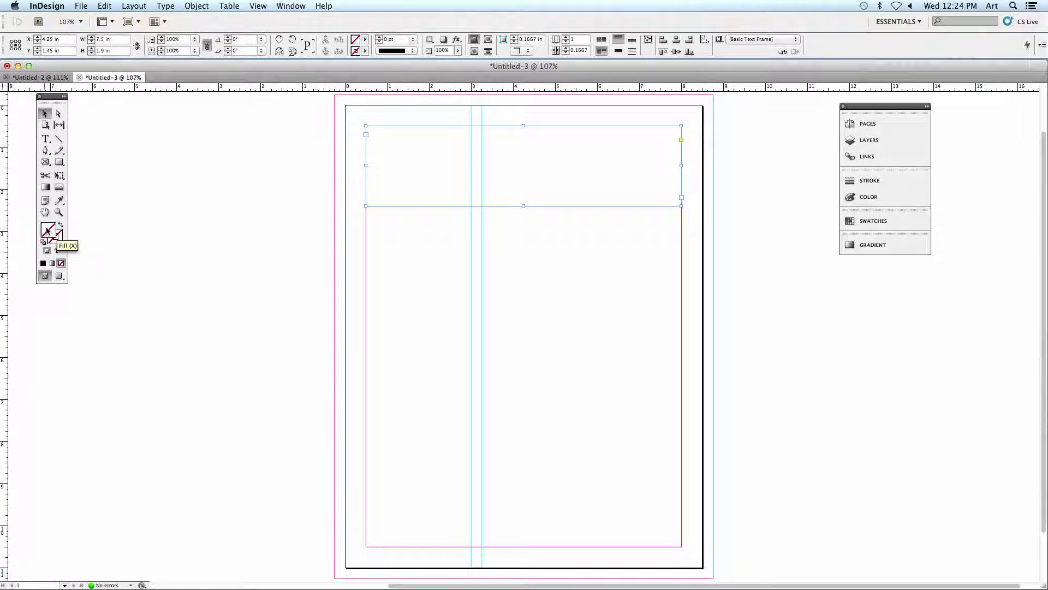
double_click(48, 232)
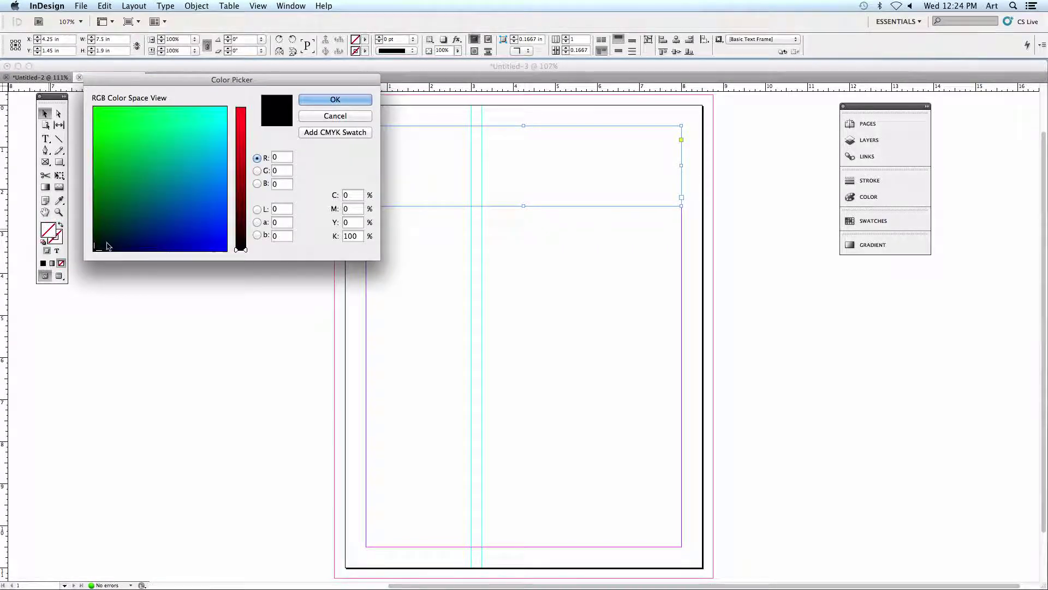
left_click_drag(137, 80, 263, 136)
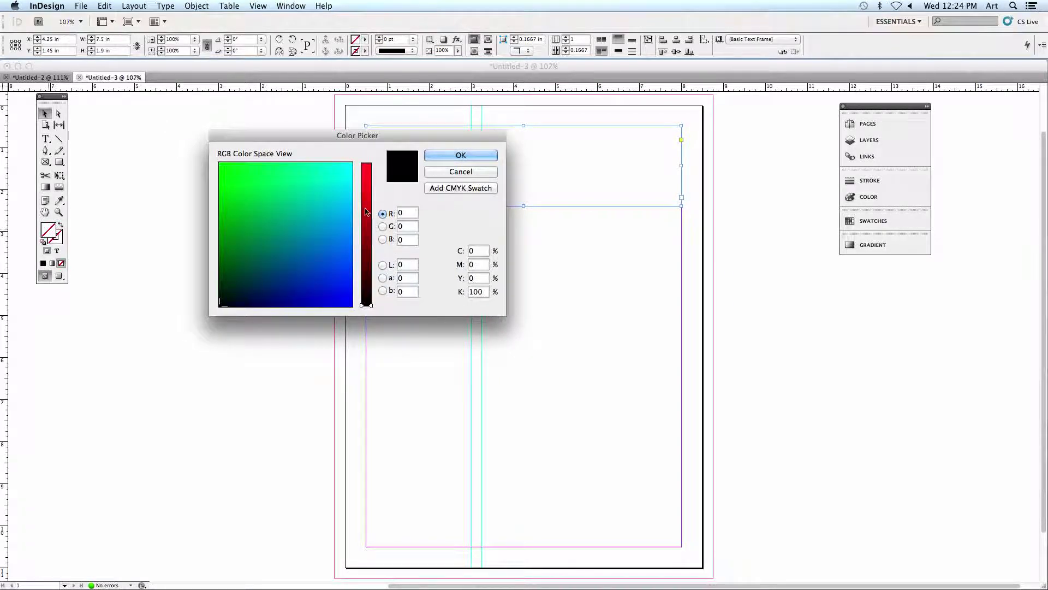
mouse_move(309, 257)
left_mouse_down()
mouse_move(297, 257)
mouse_move(299, 214)
mouse_move(276, 207)
left_mouse_up()
left_click_drag(372, 304, 369, 164)
mouse_move(331, 235)
left_mouse_down()
mouse_move(341, 258)
mouse_move(351, 162)
left_mouse_up()
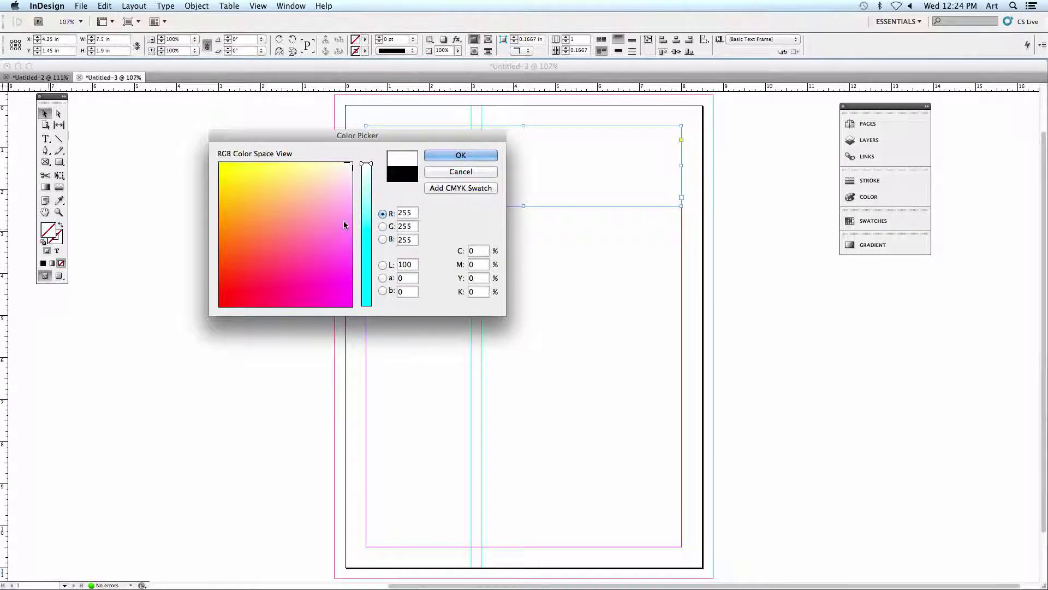
left_click_drag(343, 220, 260, 168)
left_click_drag(365, 198, 365, 228)
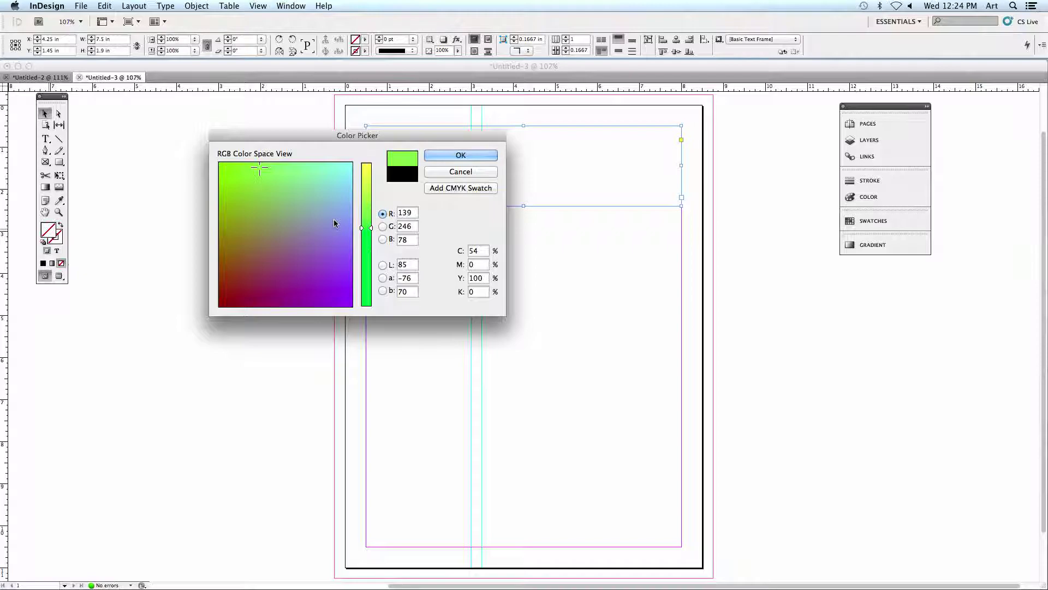
left_click_drag(268, 236, 222, 296)
left_click_drag(369, 228, 370, 161)
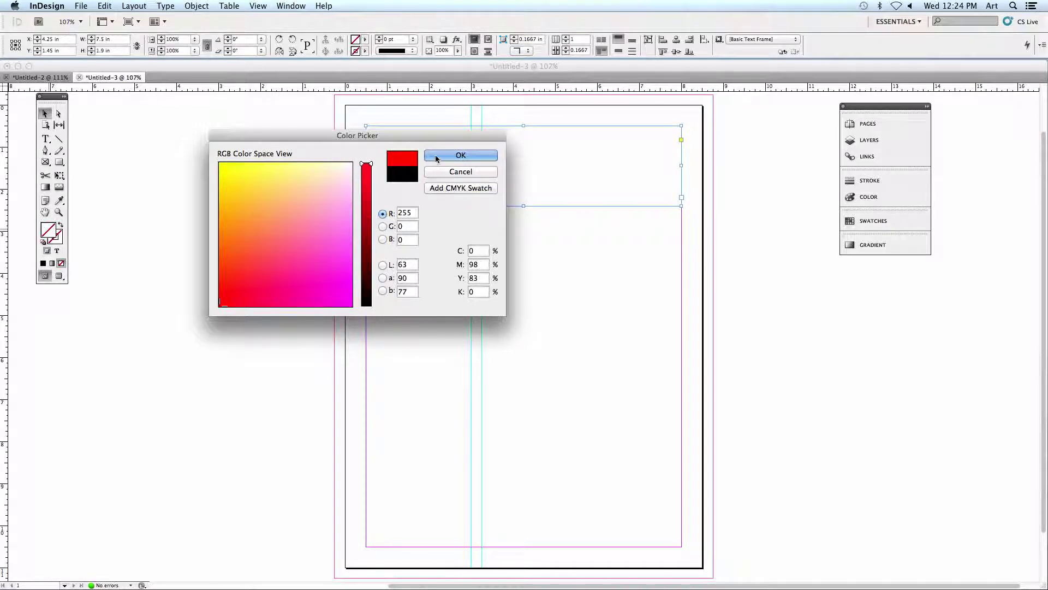
key("Return")
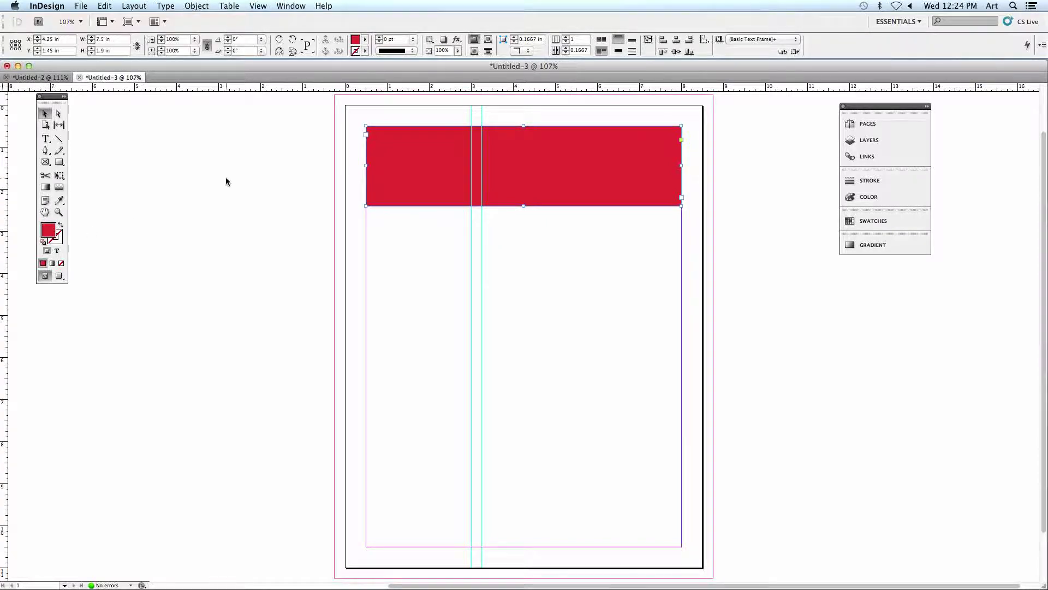
Step: Fill the frame with the red swatch C=15 M=100 Y=100 K=0
left_click(365, 40)
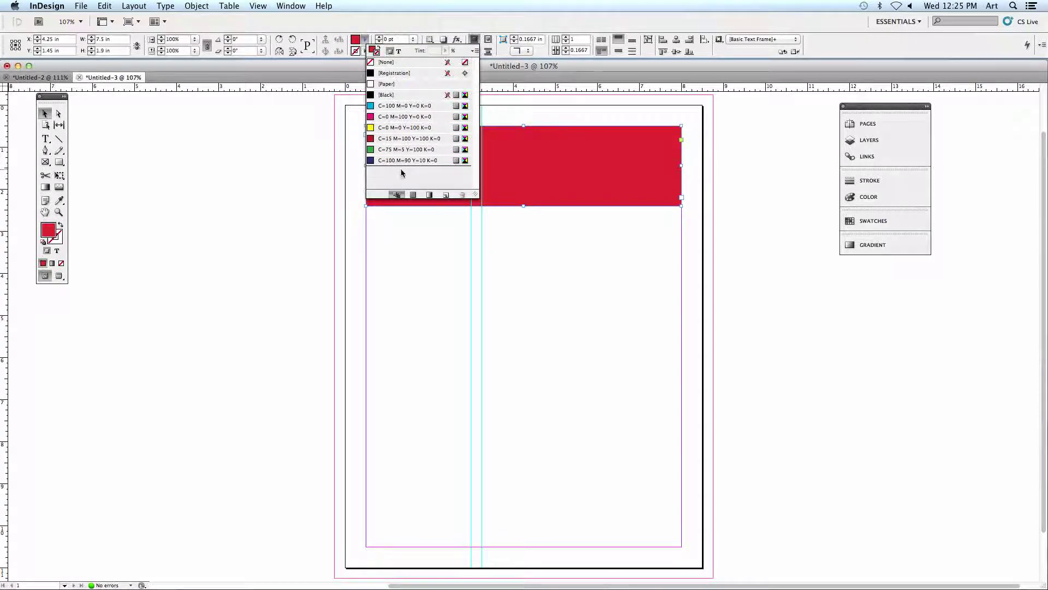
left_click(377, 140)
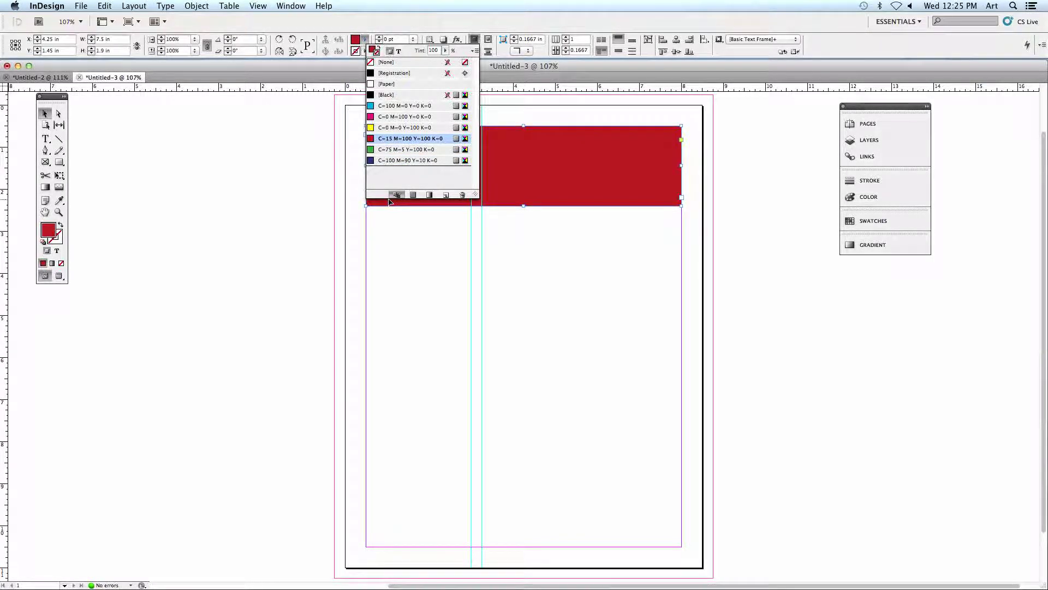
left_click(366, 40)
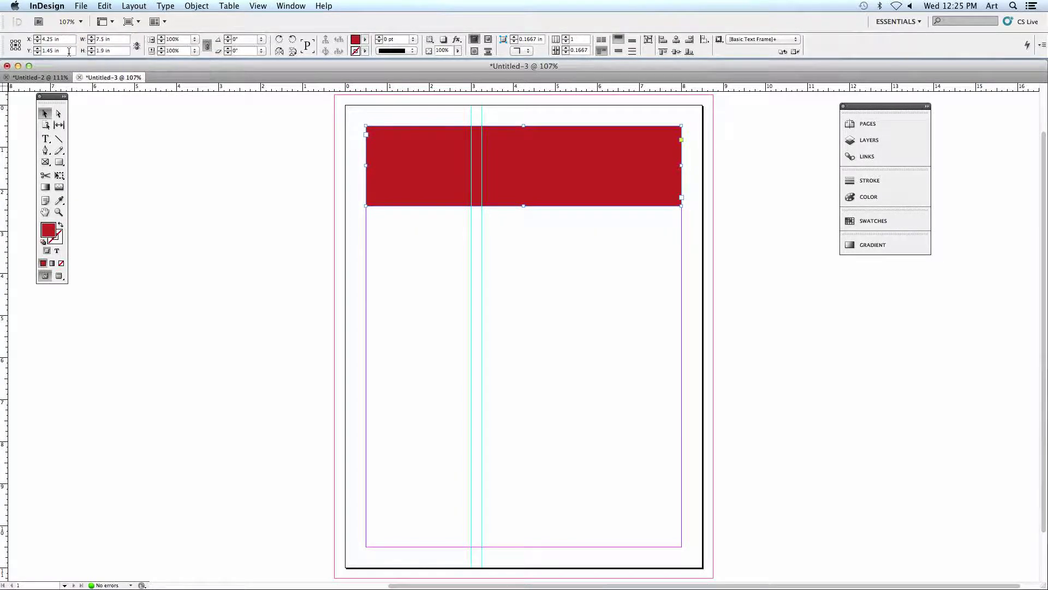
Step: Set the red frame's height to 0.4 in and move it up against the top margin
left_click(98, 40)
left_click(118, 50)
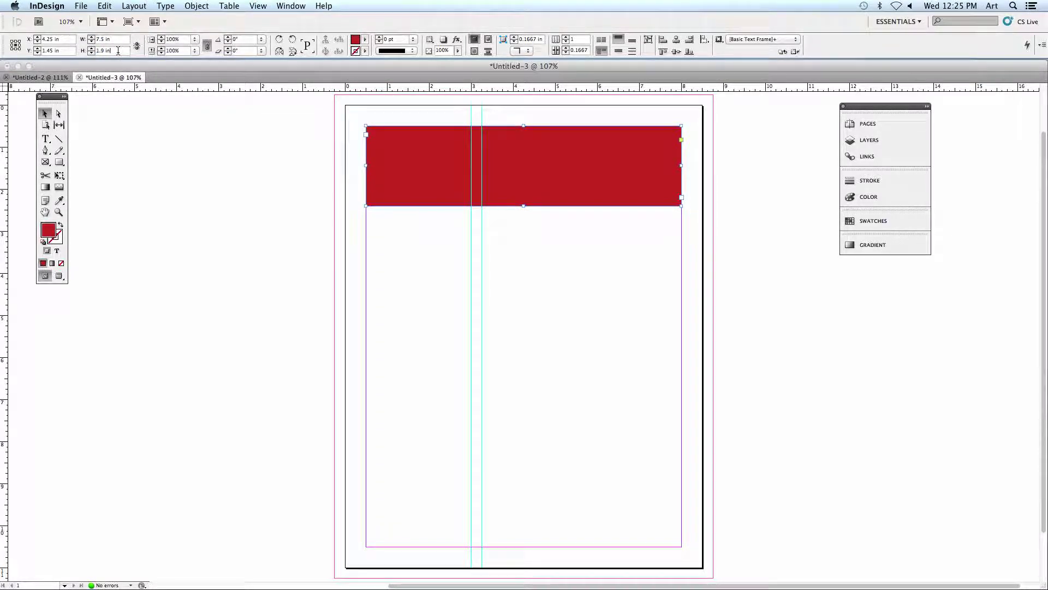
left_click(118, 51)
type("0.4")
key("Return")
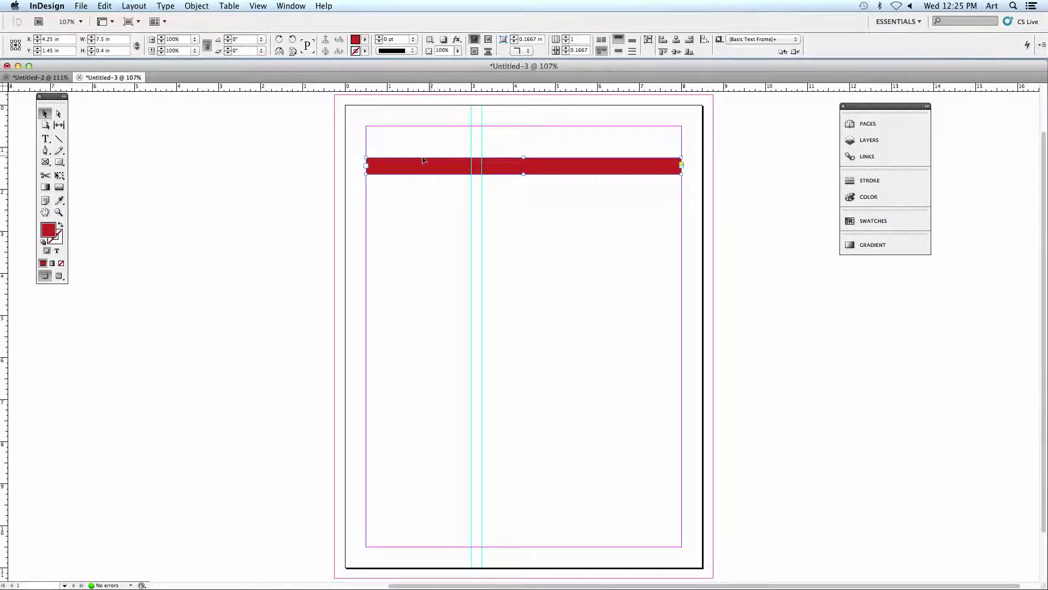
left_click_drag(402, 169, 404, 148)
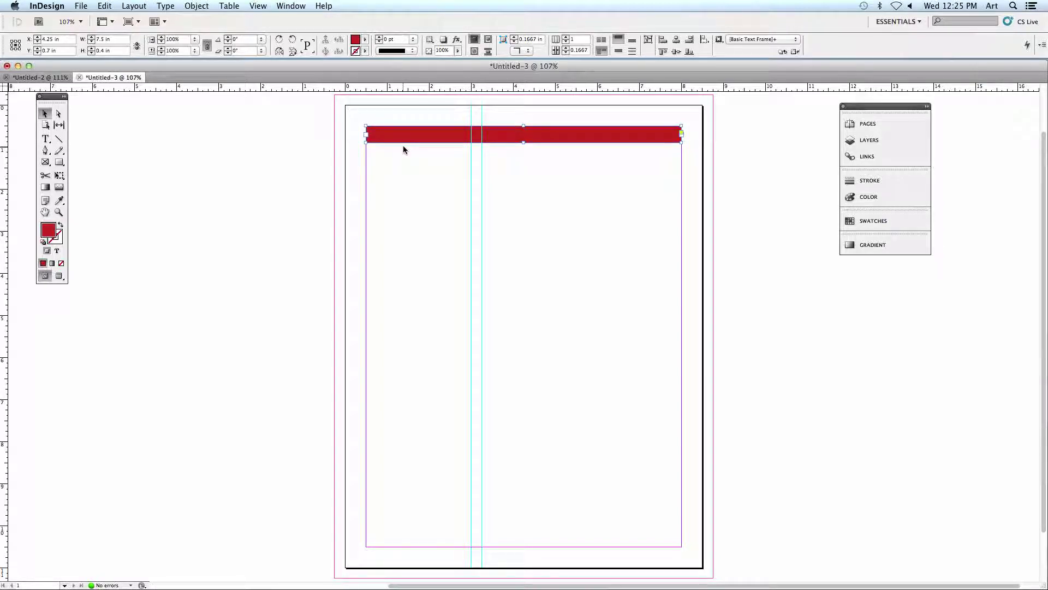
Step: Examine the corner shapes of the header and heading bars in the résumé example and return to the blank document
left_click(40, 77)
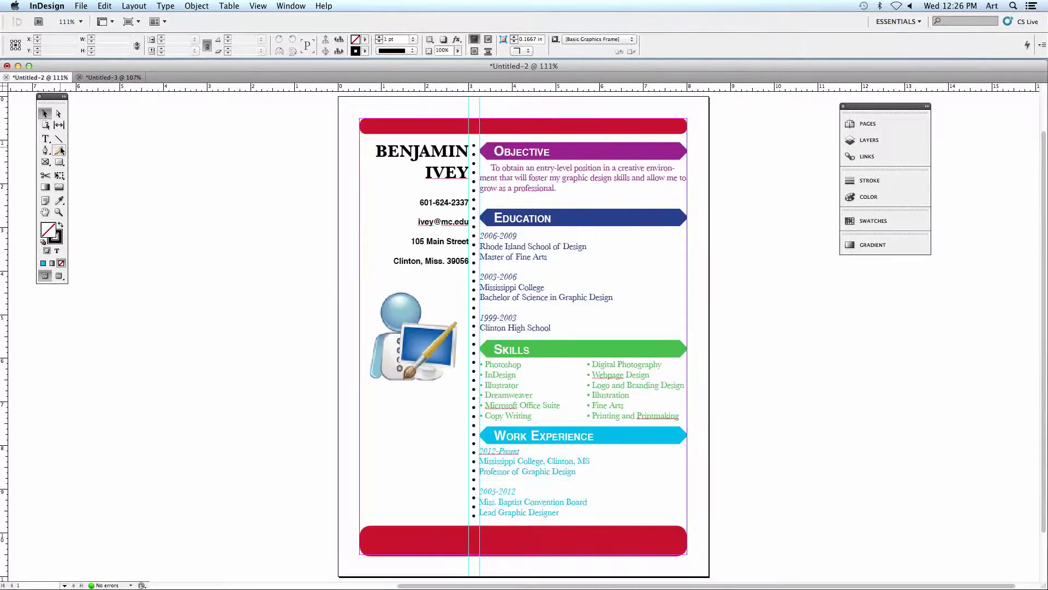
left_click(527, 155)
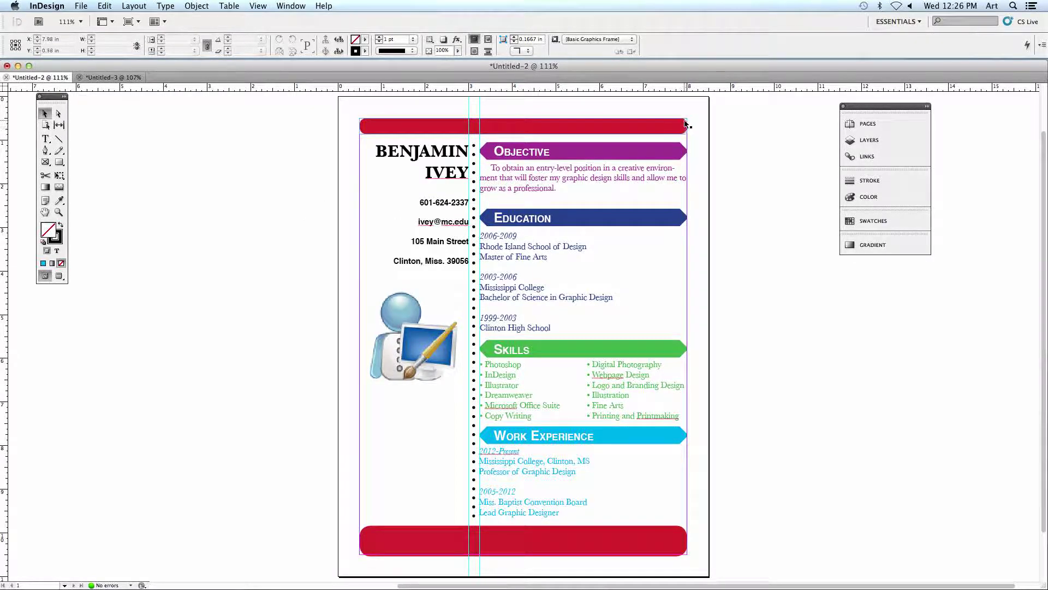
left_click(685, 220)
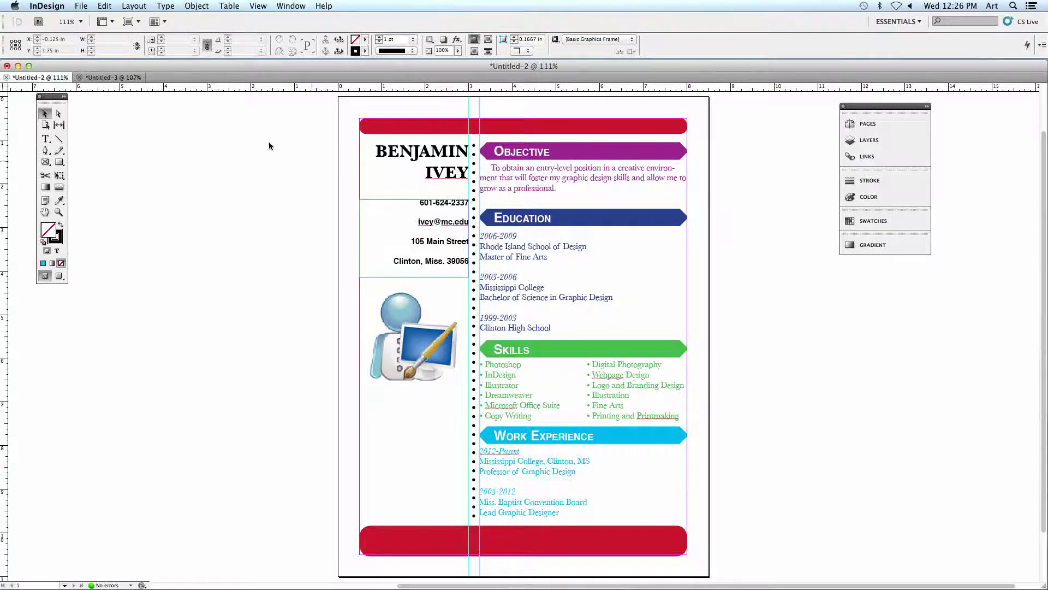
left_click(114, 77)
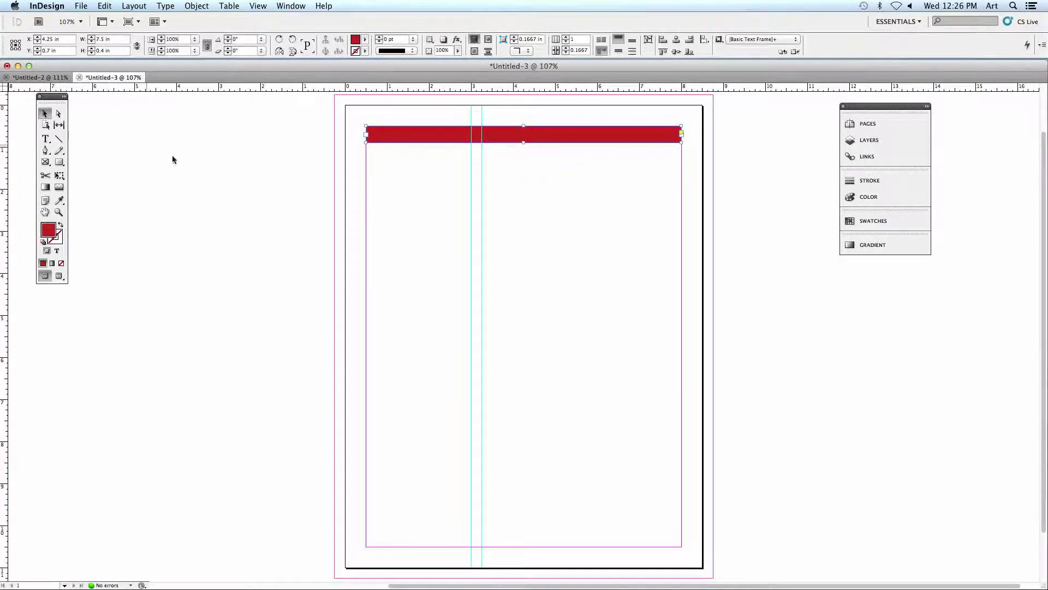
Step: Apply the Rounded corner shape to the red bar at the top margin
left_click(635, 156)
left_click(606, 138)
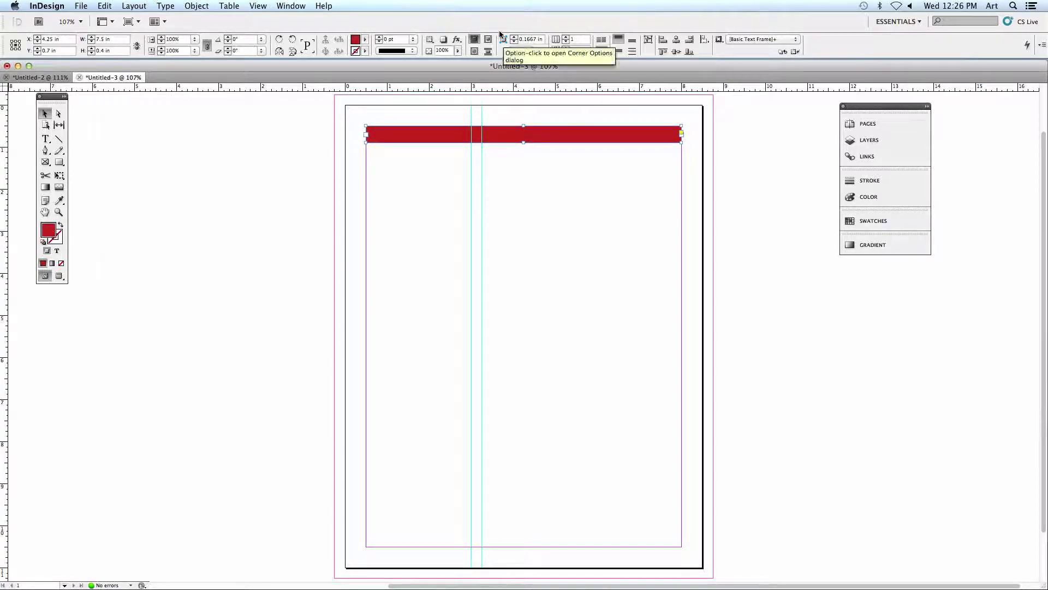
left_click(523, 53)
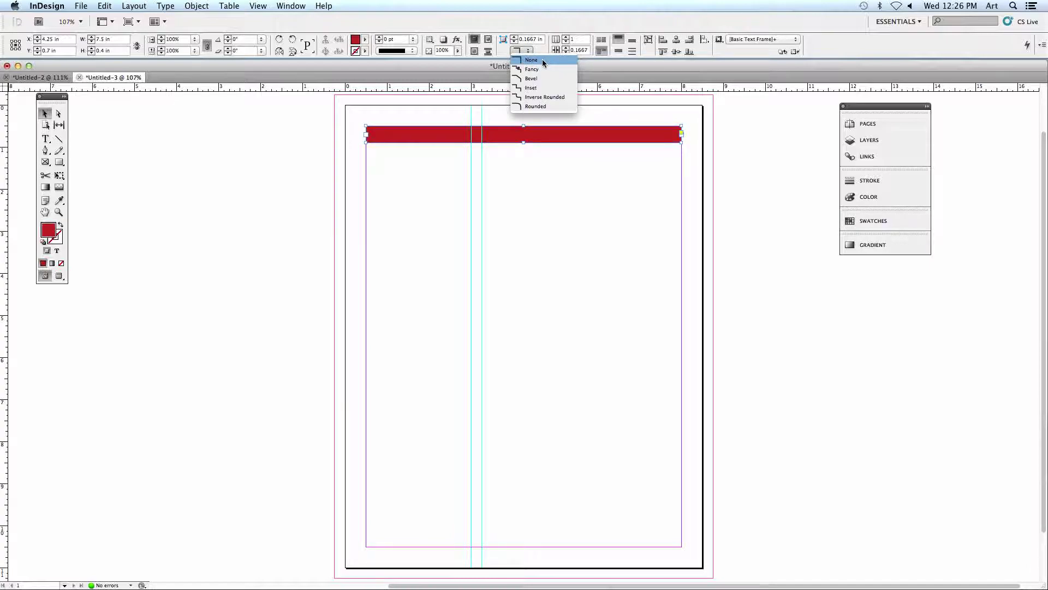
left_click(544, 105)
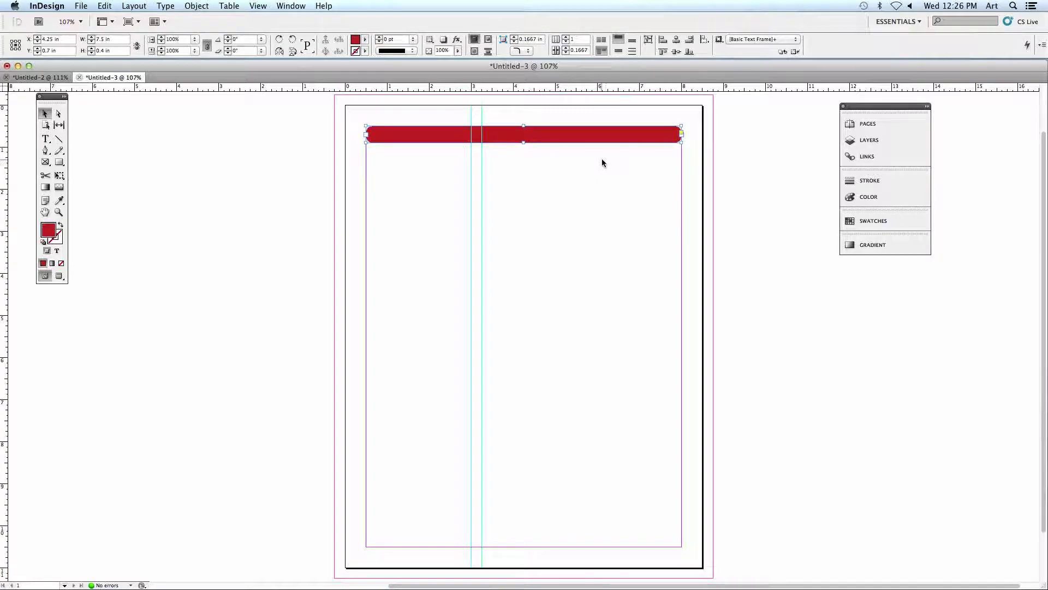
Step: Apply the Fancy corner shape to the red bar, extend its bottom edge downward to make it taller, and deselect it
left_click(519, 51)
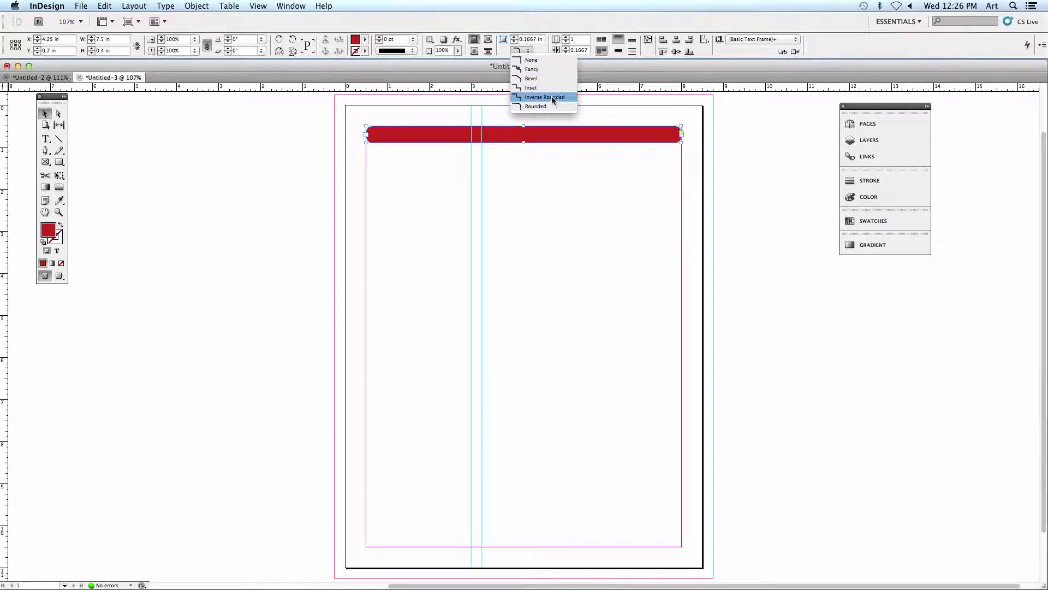
left_click(542, 69)
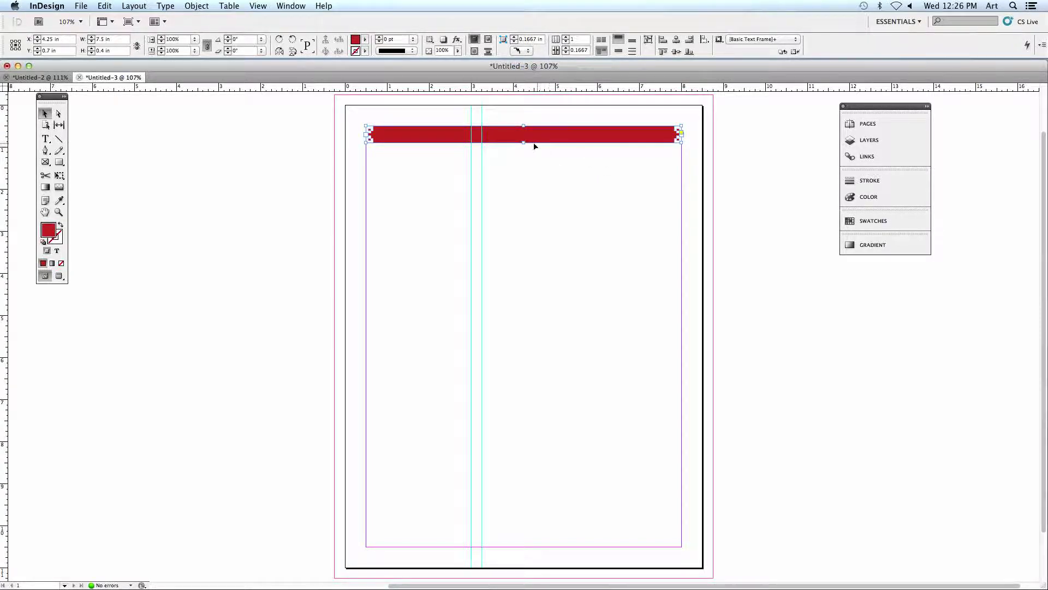
left_click_drag(524, 142, 524, 164)
left_click(658, 218)
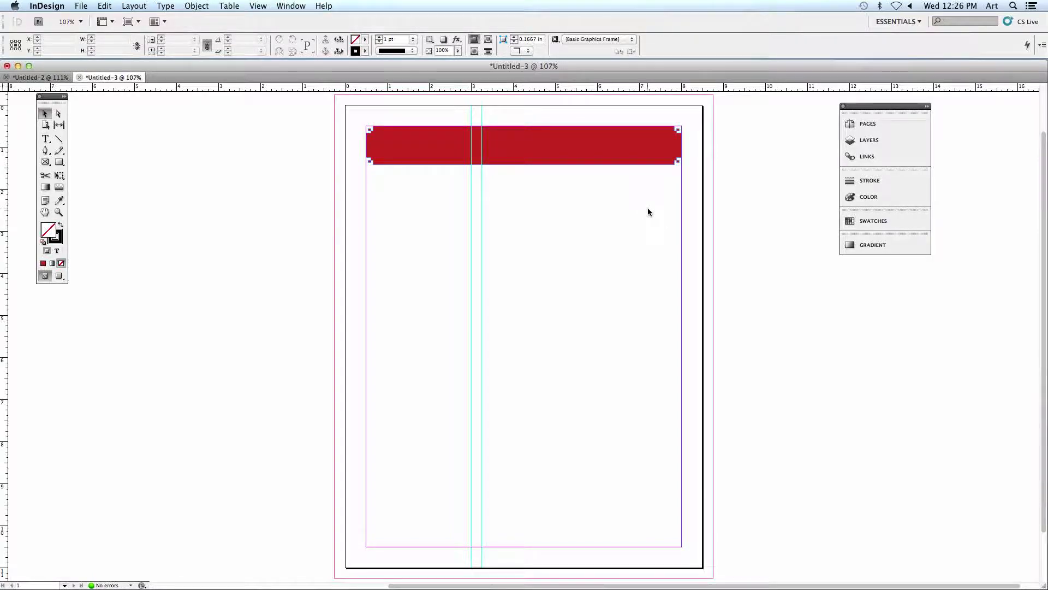
Step: Try the Inset and the Inverse Rounded corner shapes on the red bar
left_click(583, 161)
left_click(519, 51)
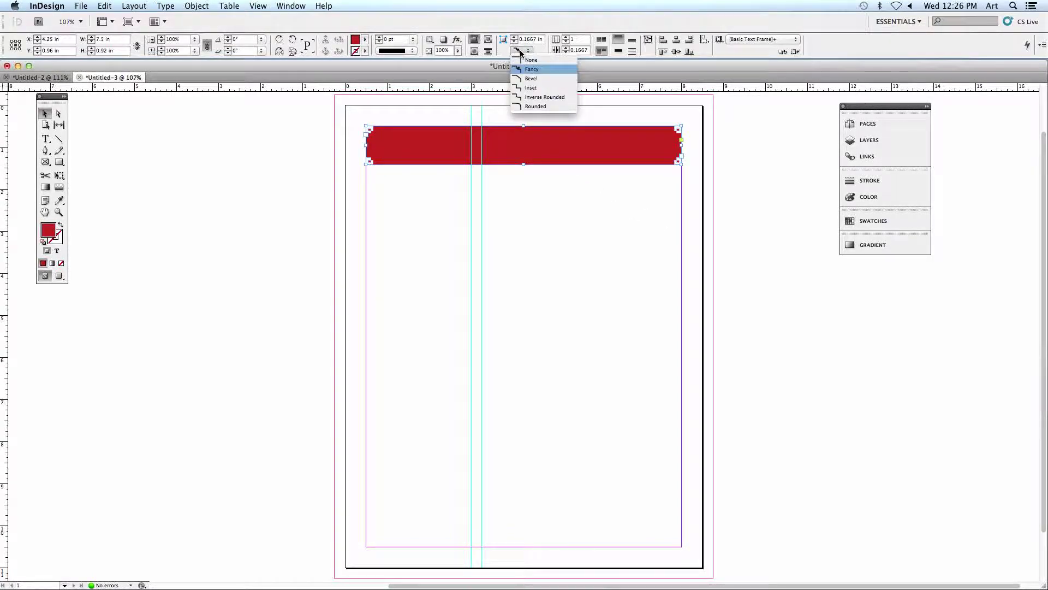
left_click(549, 88)
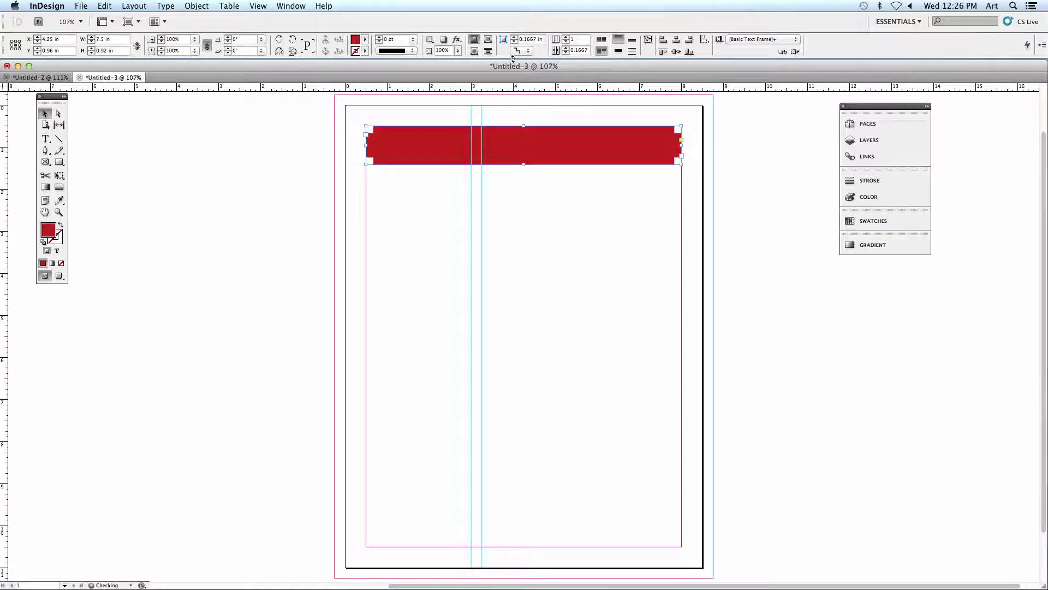
left_click(519, 50)
left_click(565, 99)
Step: Apply the Rounded corner shape to the red bar, set its height to 0.4 in, and deselect it
left_click(520, 51)
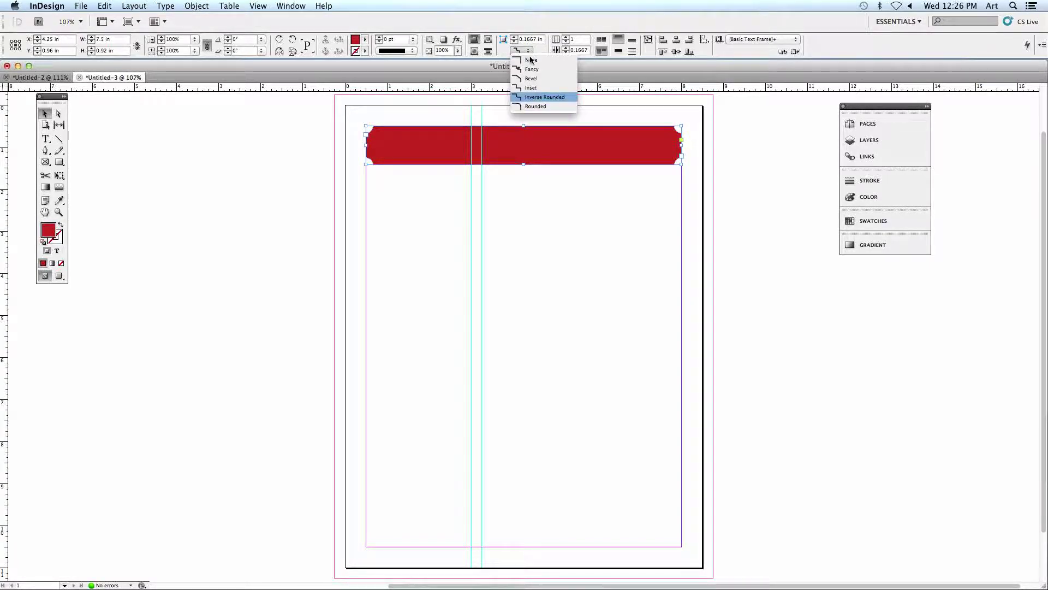
left_click(545, 102)
left_click_drag(523, 164, 522, 142)
triple_click(105, 50)
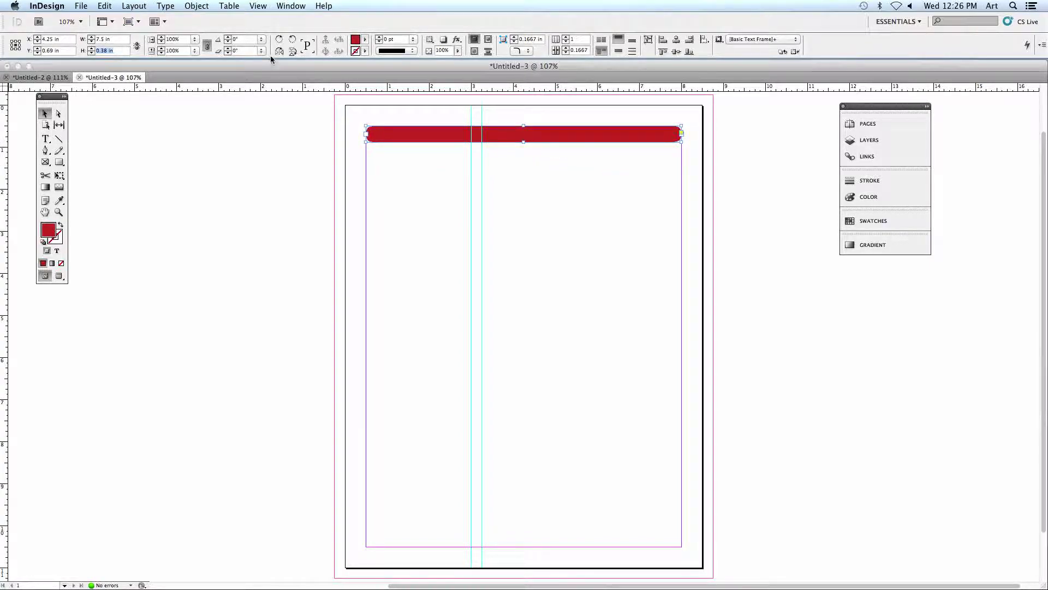
type("0.4")
key("Return")
left_click(347, 170)
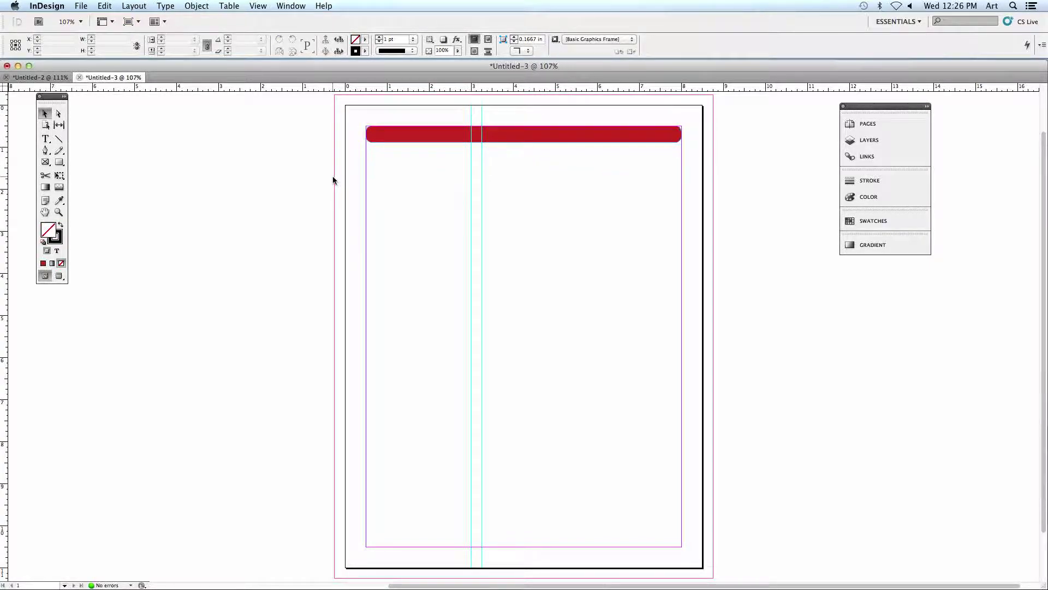
Step: Check the footer bar in the résumé example, and place a copy of the red bar against the blank document's bottom margin
left_click(55, 78)
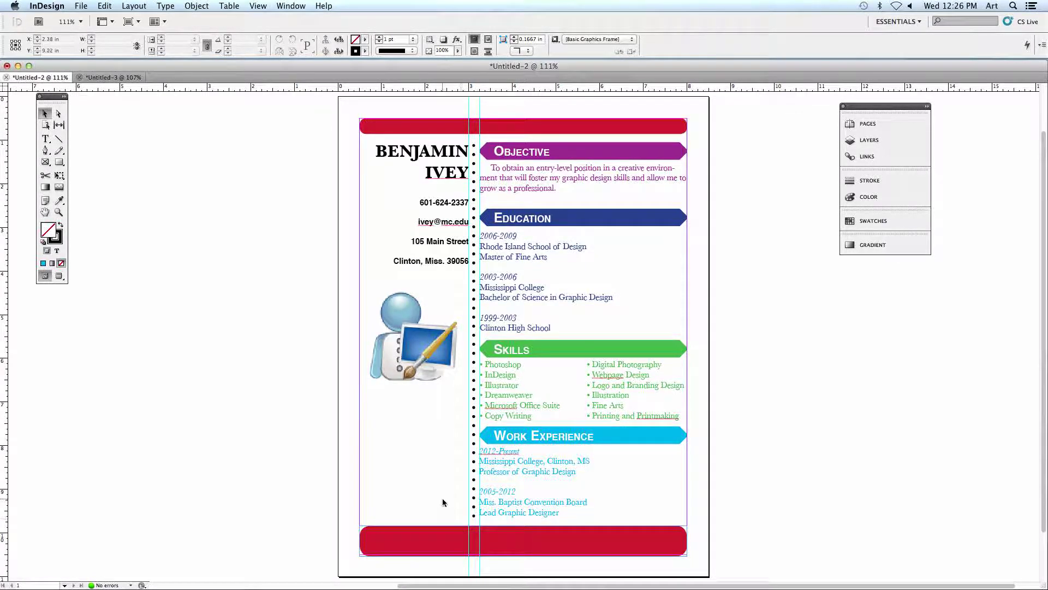
left_click(130, 78)
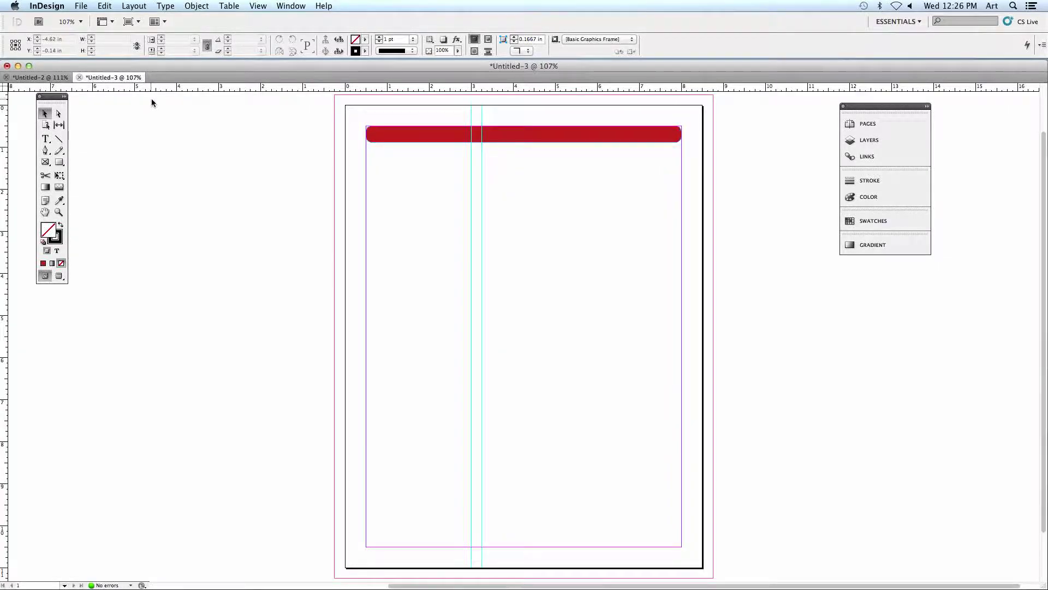
left_click(427, 136)
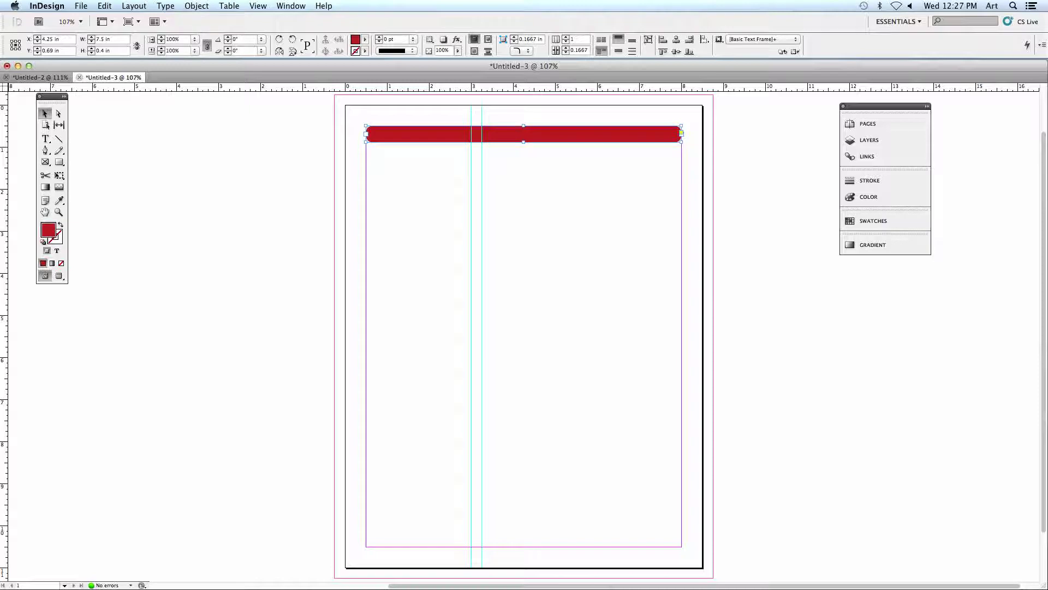
key("super+c")
left_click(237, 183)
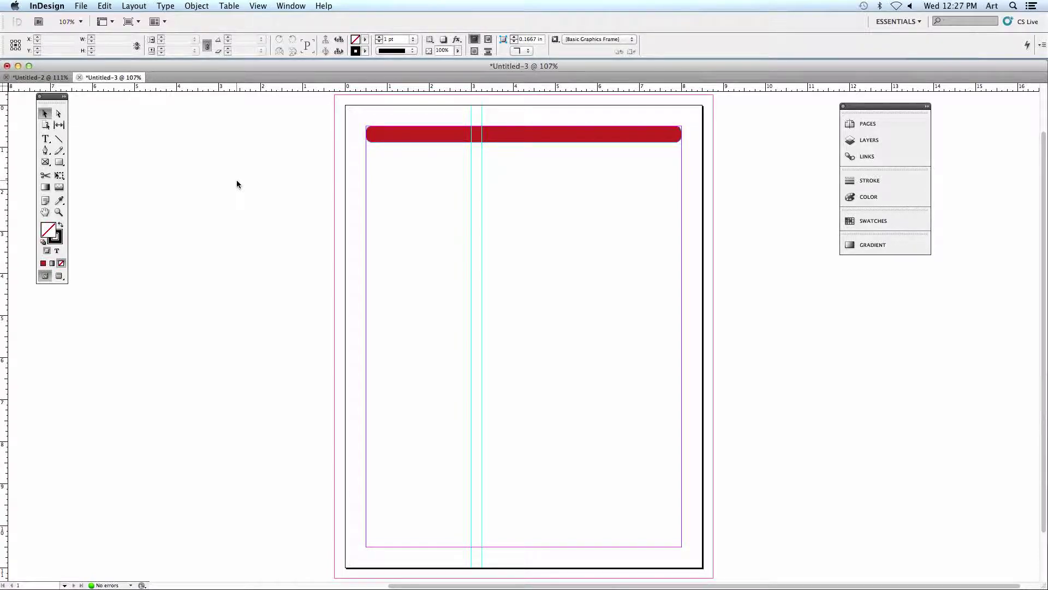
key("super+v")
left_click(478, 362)
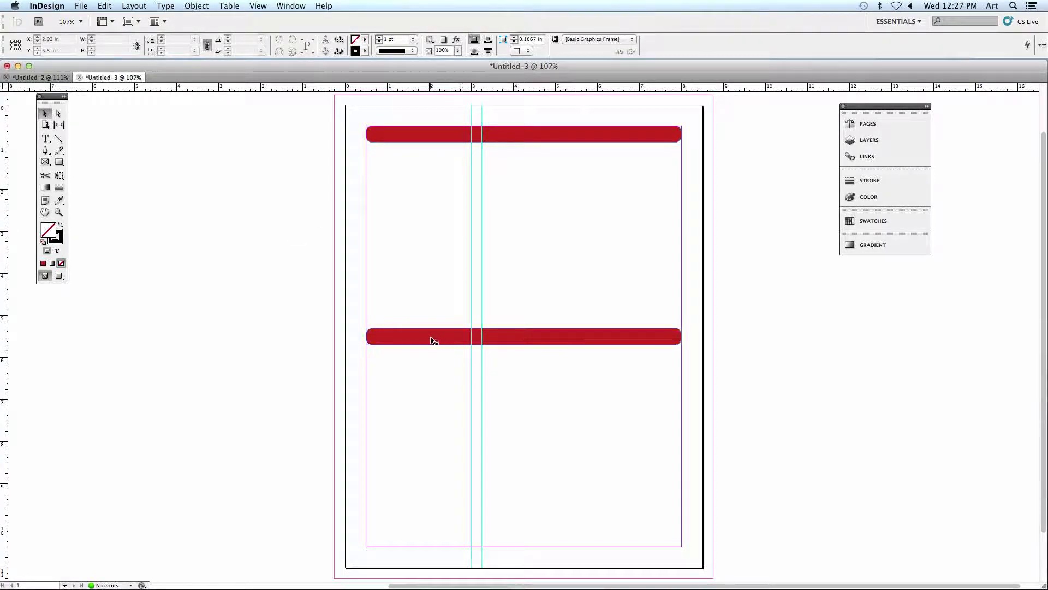
left_click_drag(433, 340, 429, 542)
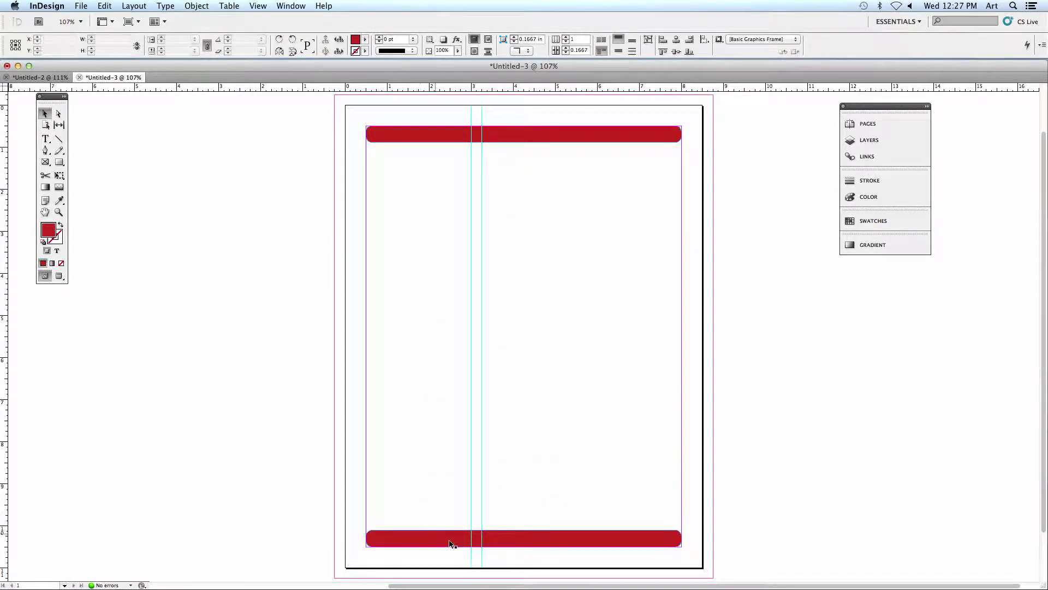
key("shift+super+a")
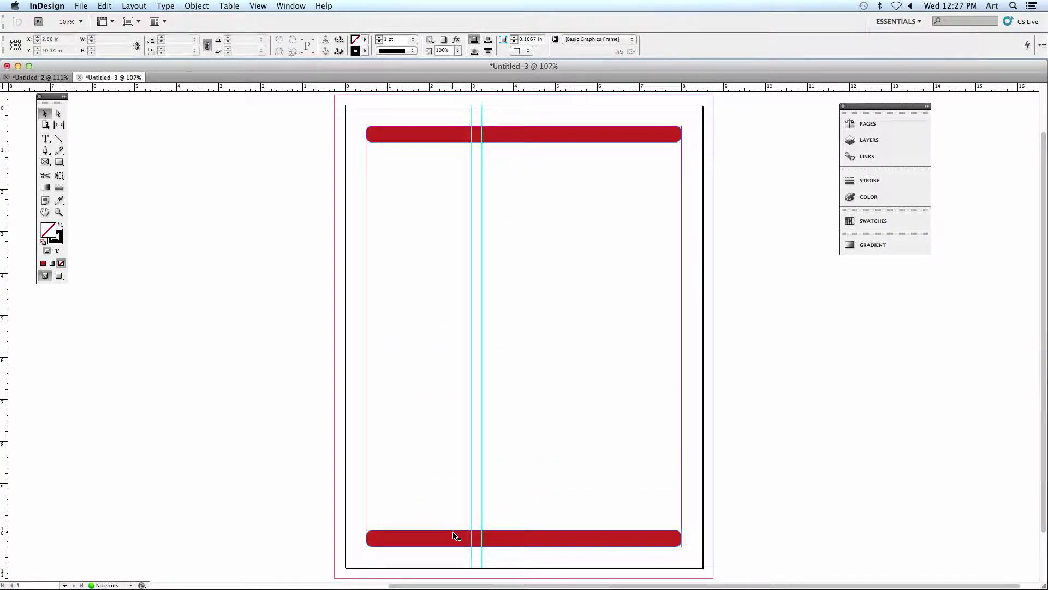
Step: Paste another red bar into the upper part of the page and narrow it to 4.75 in, spanning from the second vertical guide to the right margin
left_click(57, 77)
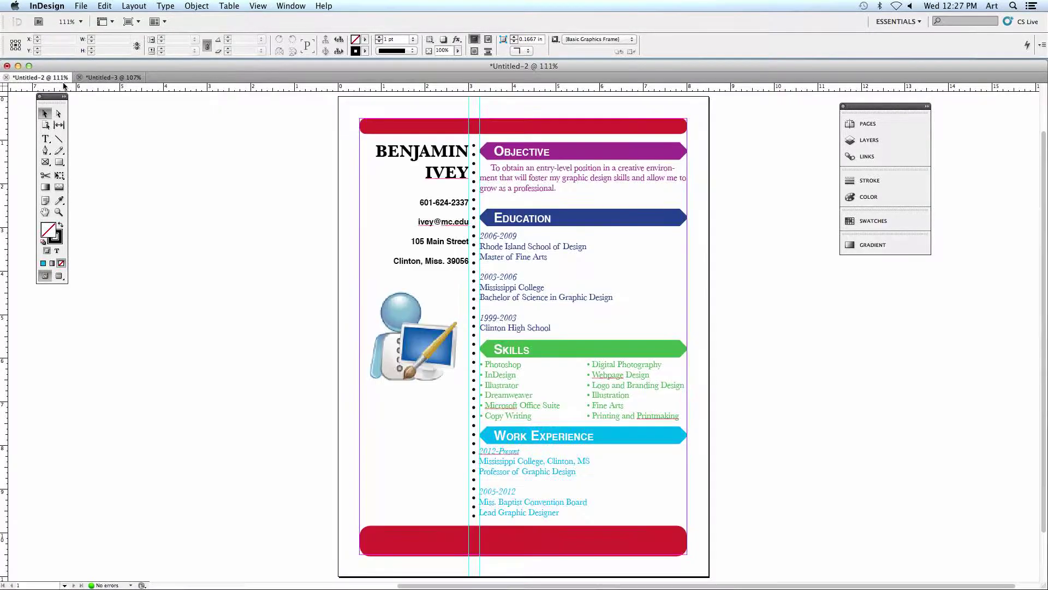
left_click(526, 161)
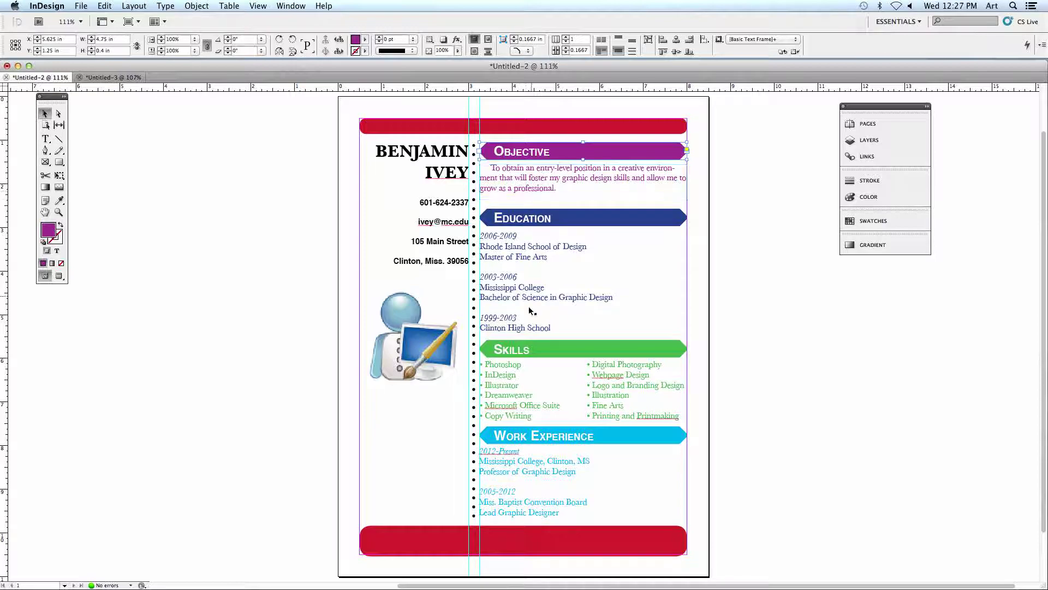
left_click(109, 77)
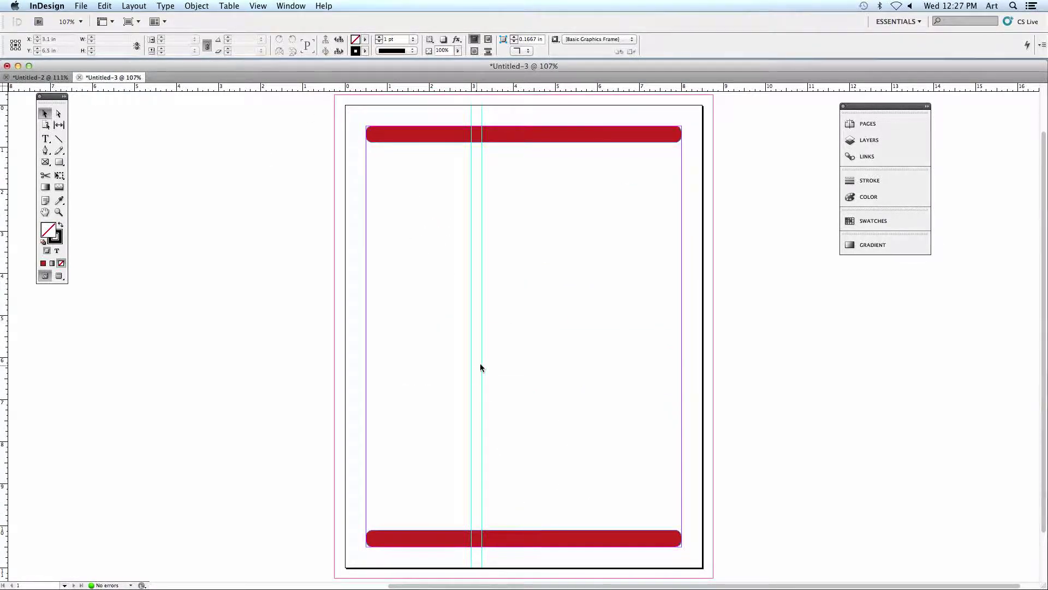
key("super+v")
left_click_drag(501, 346, 506, 221)
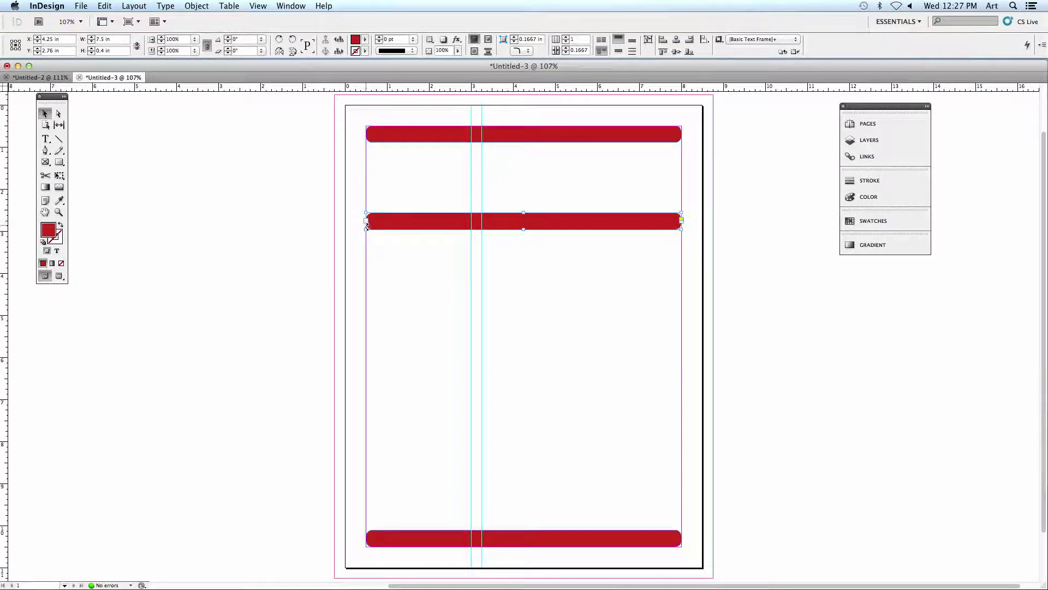
left_click_drag(365, 228, 481, 230)
left_click(499, 317)
left_click(542, 229)
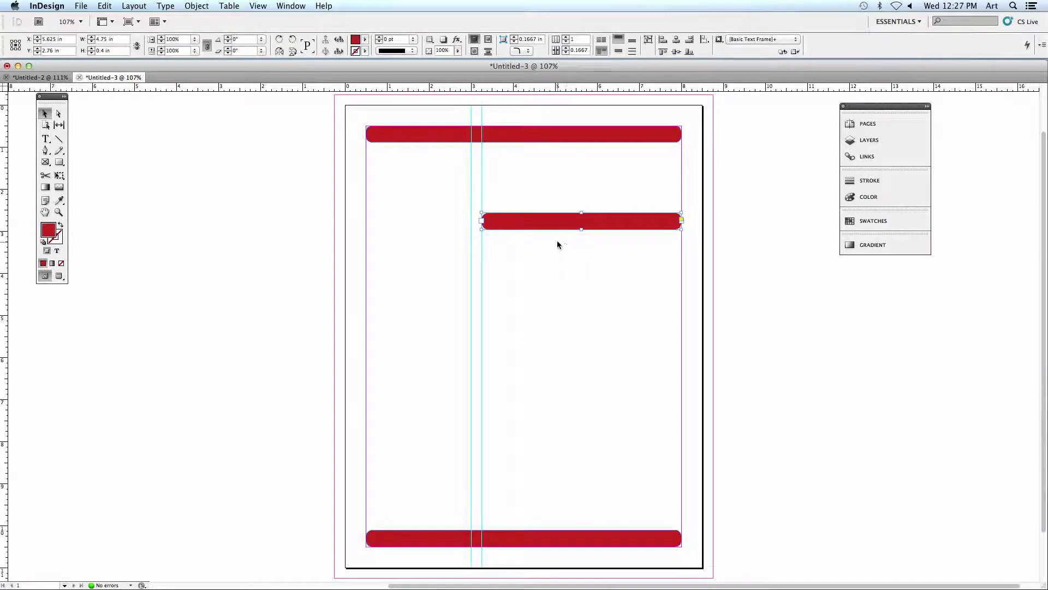
Step: Fill the narrow bar with purple (R 131, G 55, B 204) and move it up to about Y 1.7 in, below the header bar
left_click(366, 41)
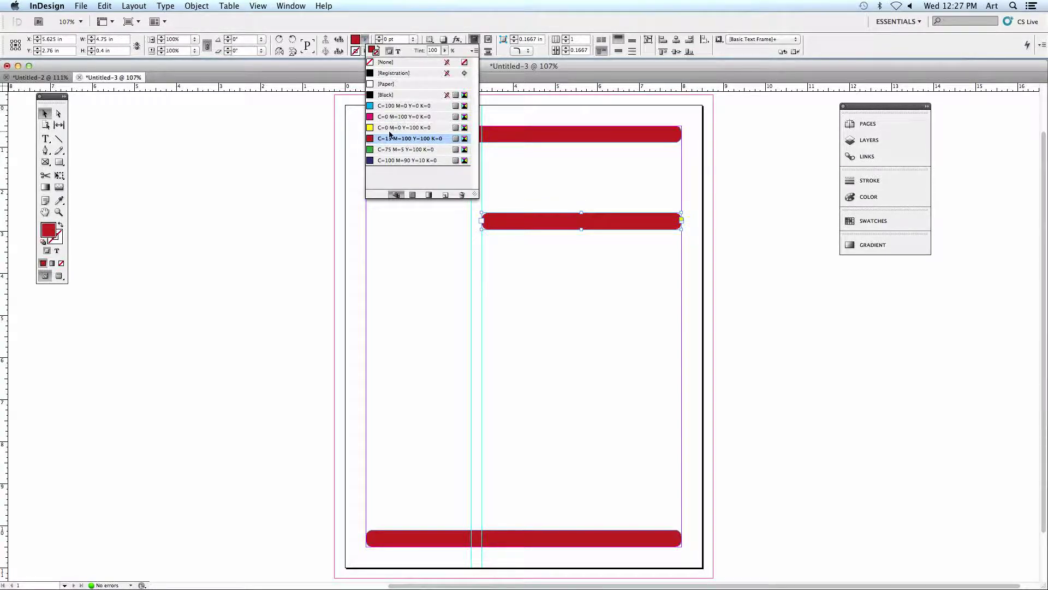
left_click(366, 41)
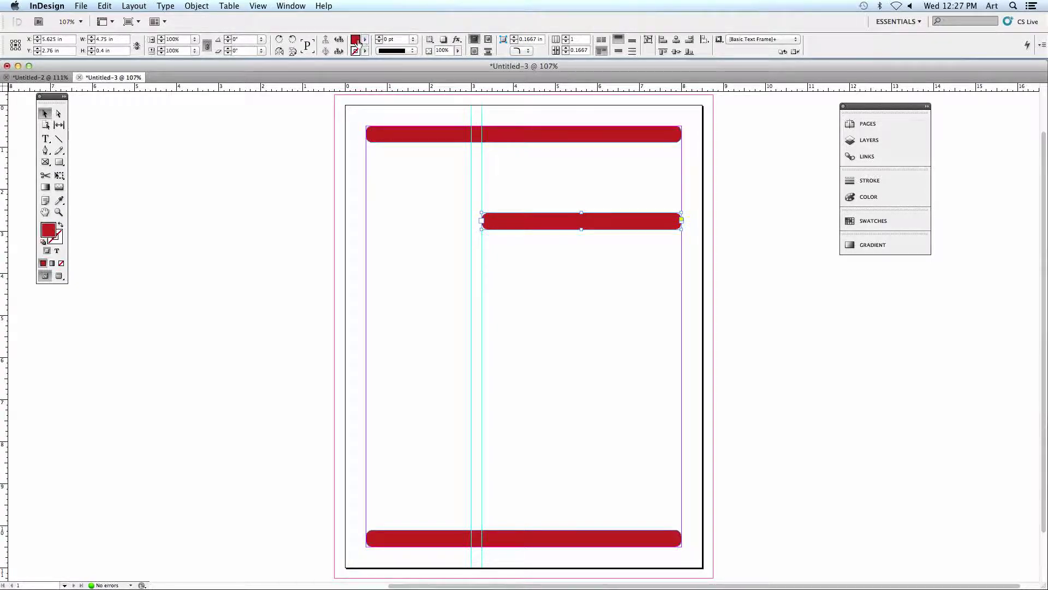
double_click(50, 230)
mouse_move(306, 236)
left_mouse_down()
mouse_move(330, 257)
mouse_move(325, 275)
left_mouse_up()
left_click(366, 232)
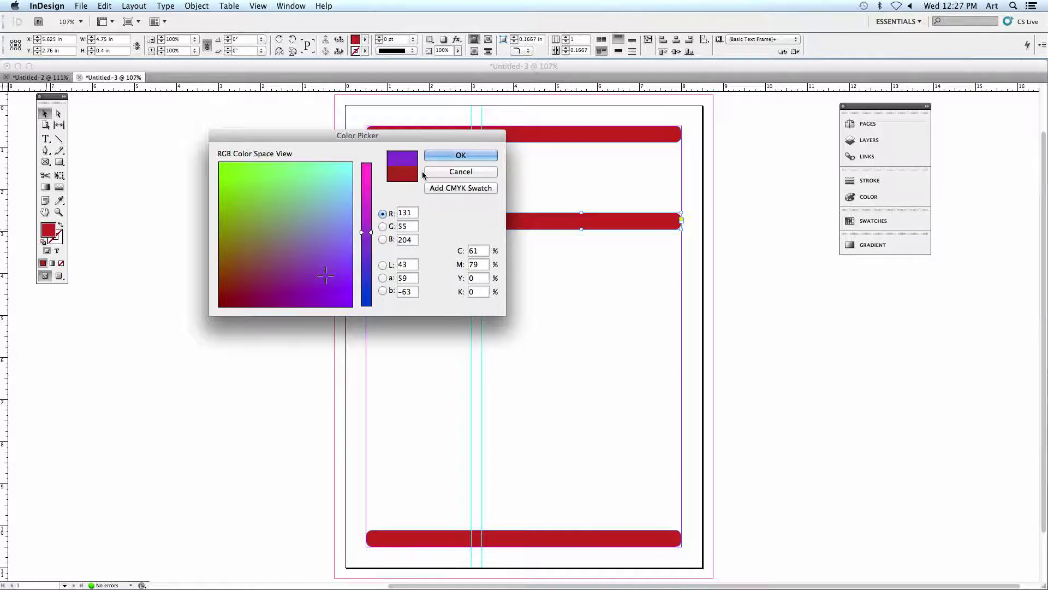
left_click(443, 154)
left_click(409, 218)
left_click_drag(506, 224, 500, 178)
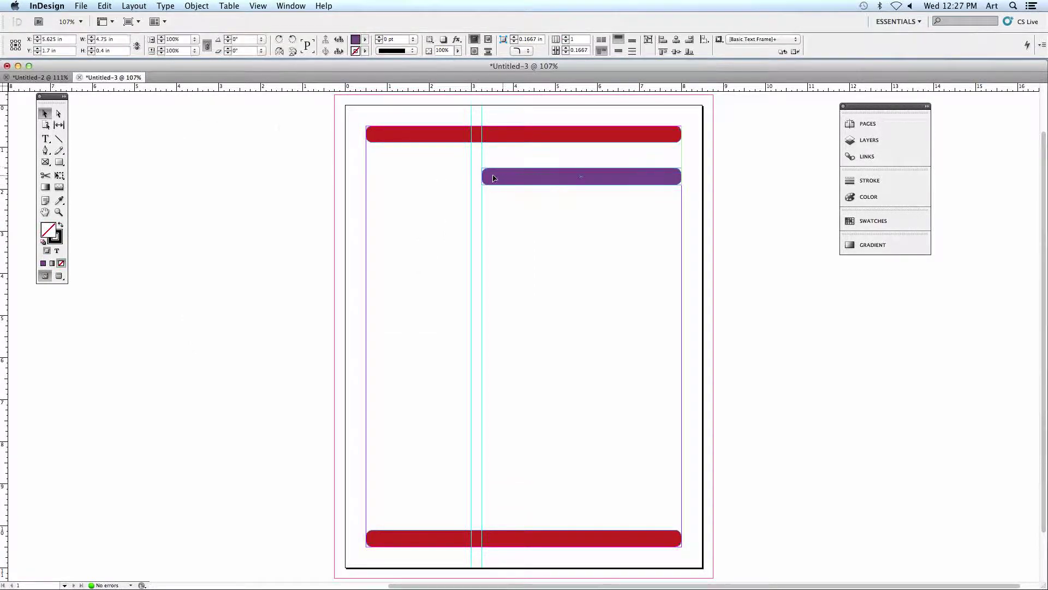
key("super+grave")
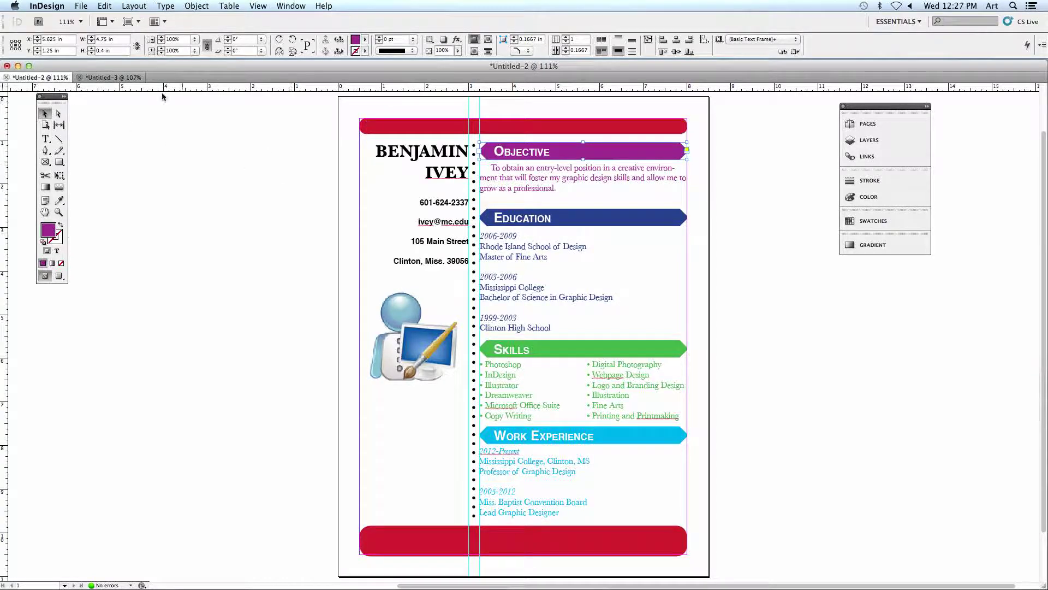
key("super+grave")
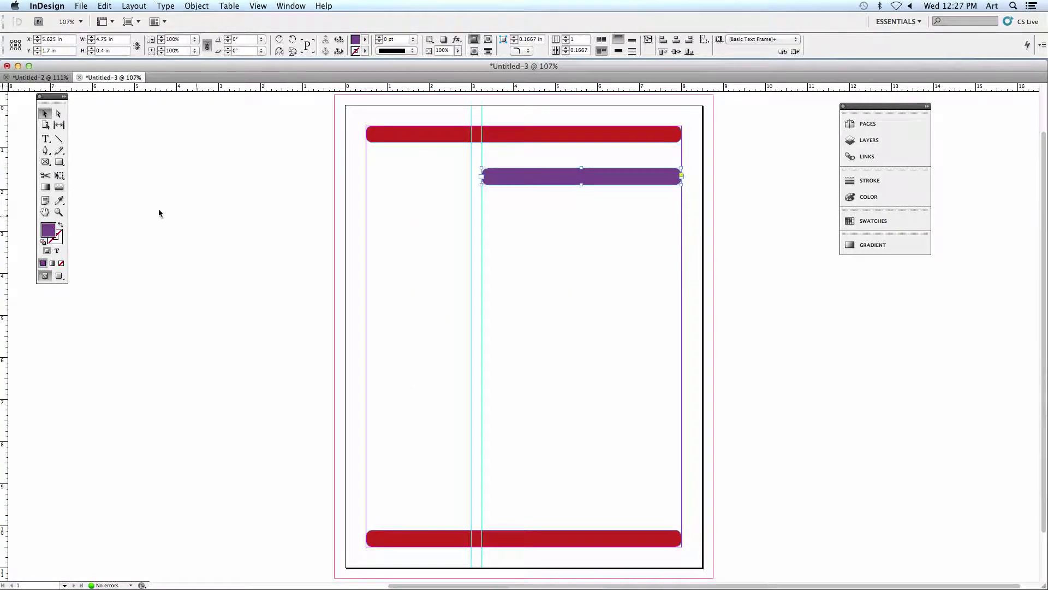
Step: Enter the heading text "Objective" inside the purple bar
left_click(45, 139)
left_click(547, 195)
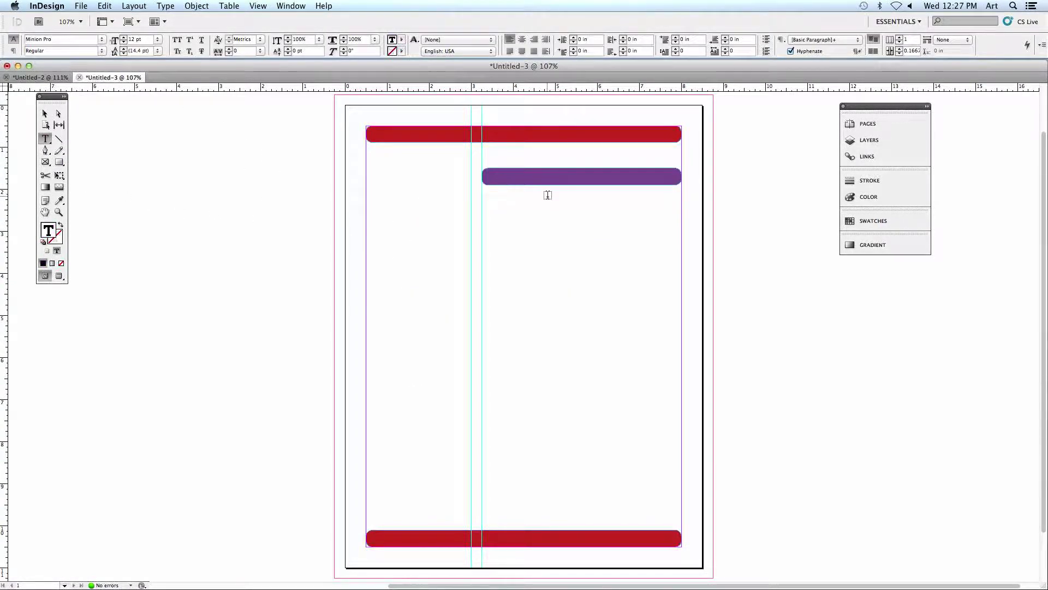
left_click(491, 171)
type("ctiv")
left_click(415, 170)
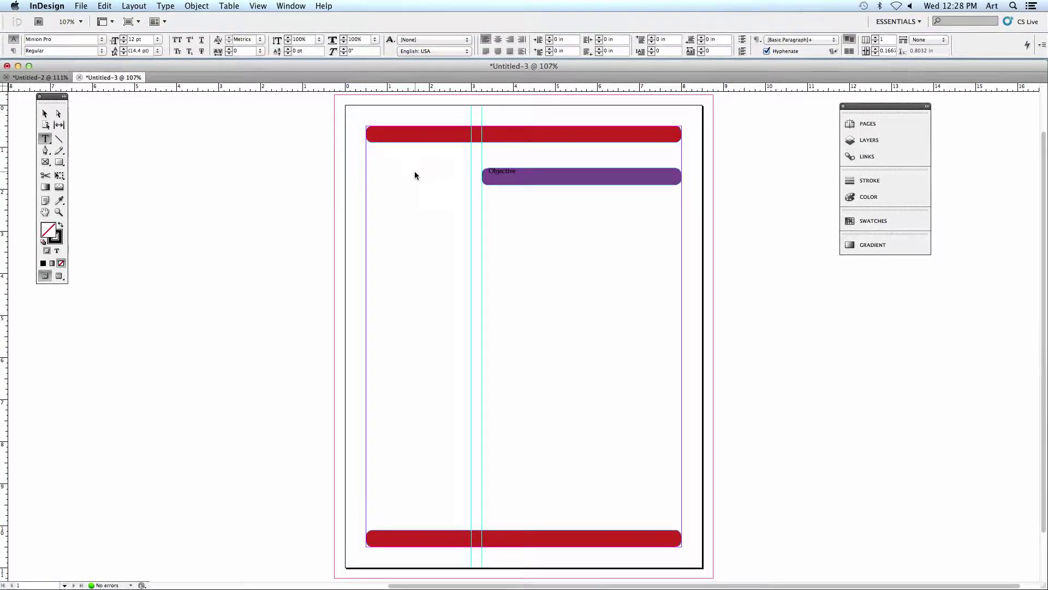
Step: Examine the Objective text in the purple bar at 200% and compare it with the matching heading in the résumé example
key("super+equal")
key("super+equal")
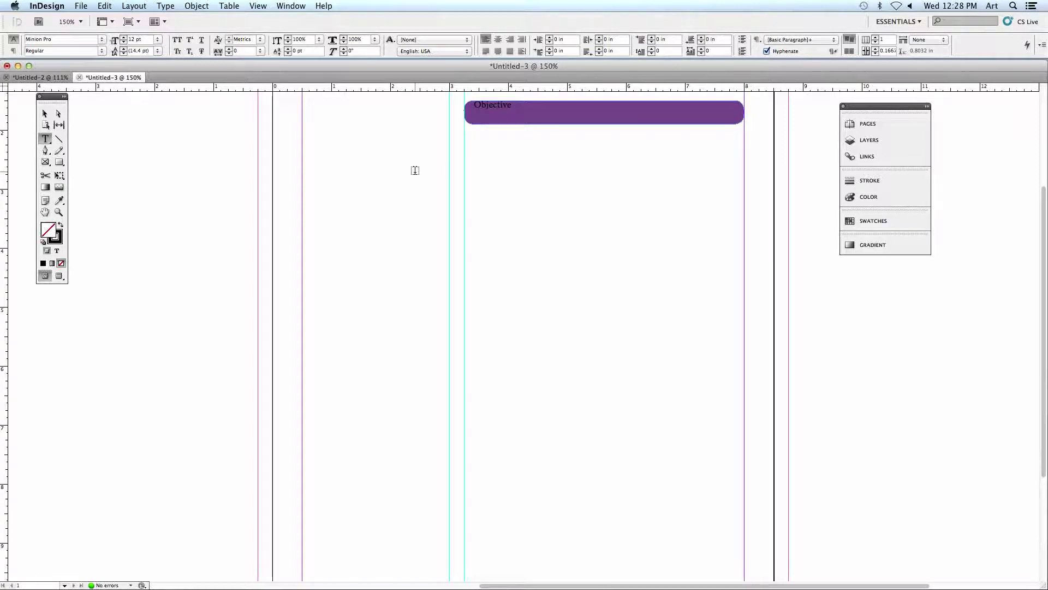
key("super+equal")
scroll(474, 228, "up", 4)
scroll(473, 225, "left", 3)
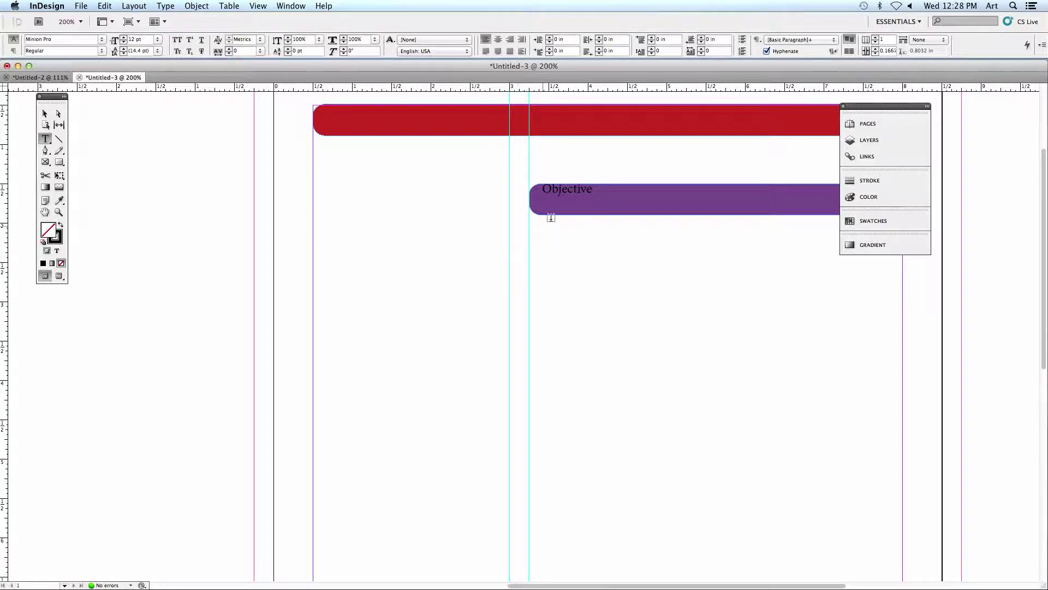
left_click_drag(593, 190, 525, 187)
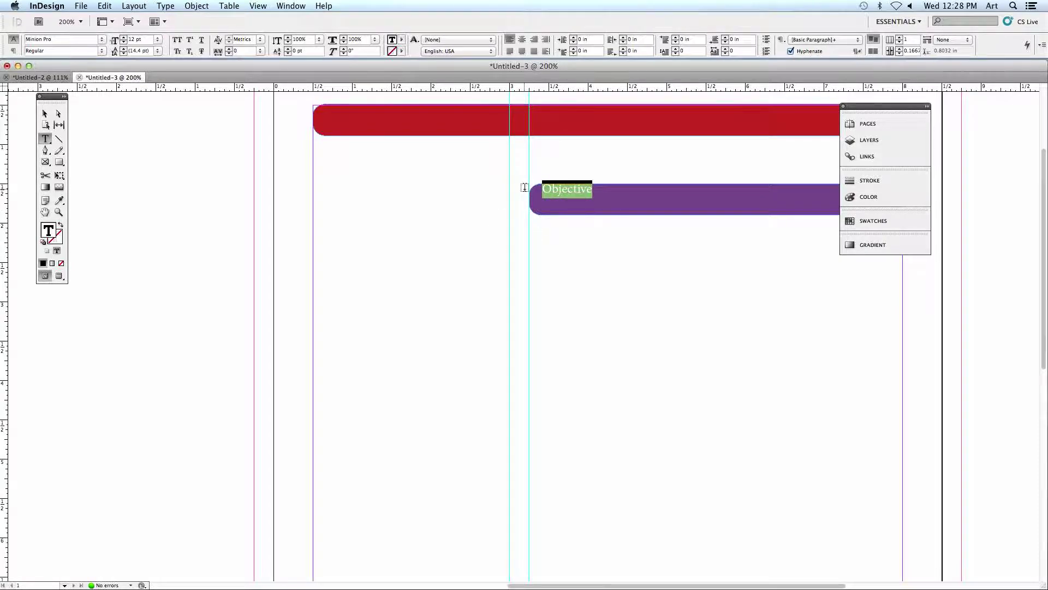
left_click(621, 196)
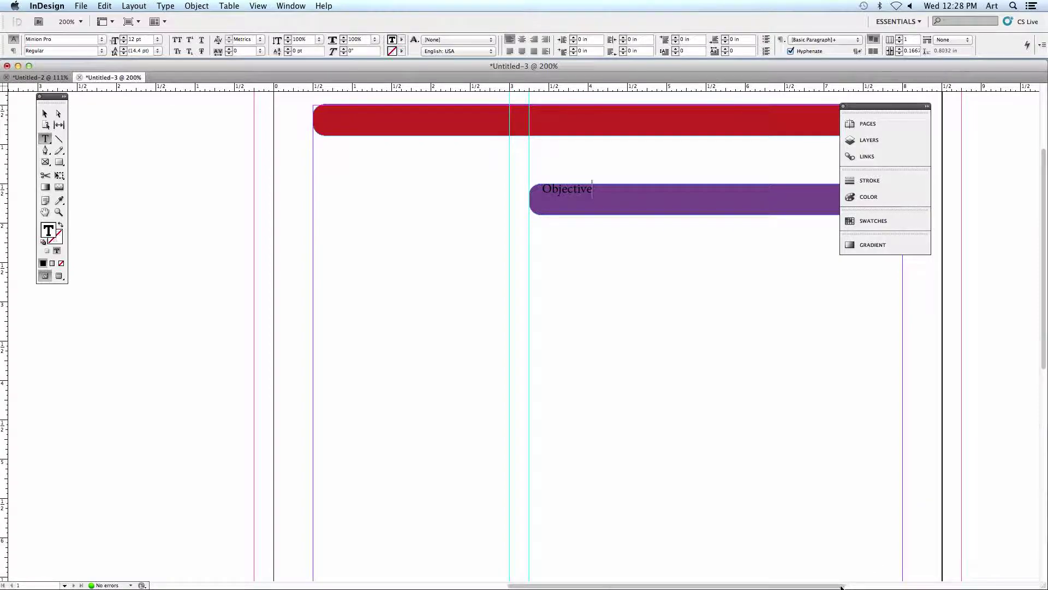
scroll(862, 580, "right", 4)
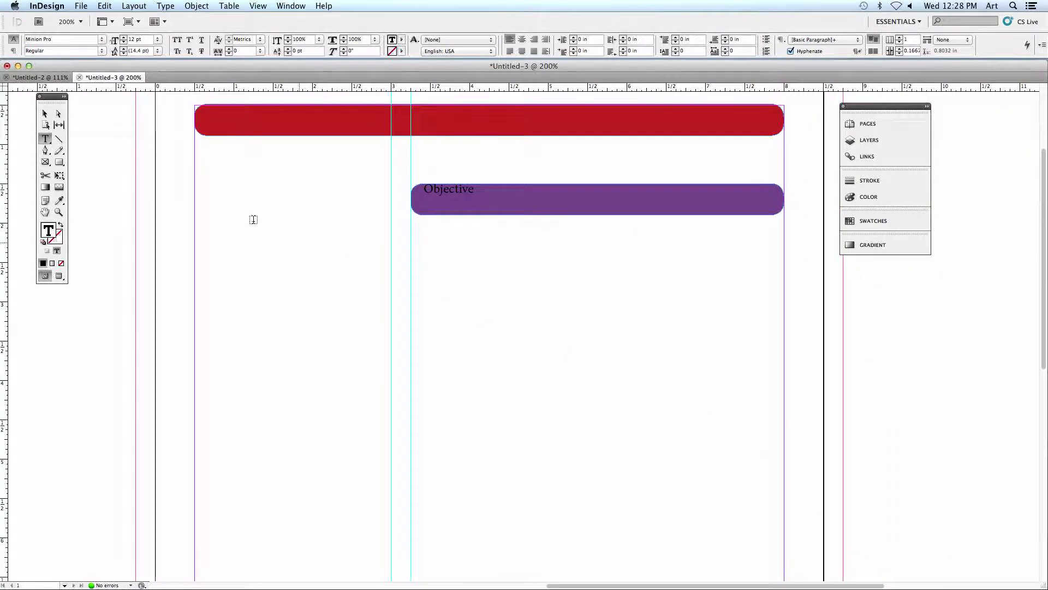
key("super+grave")
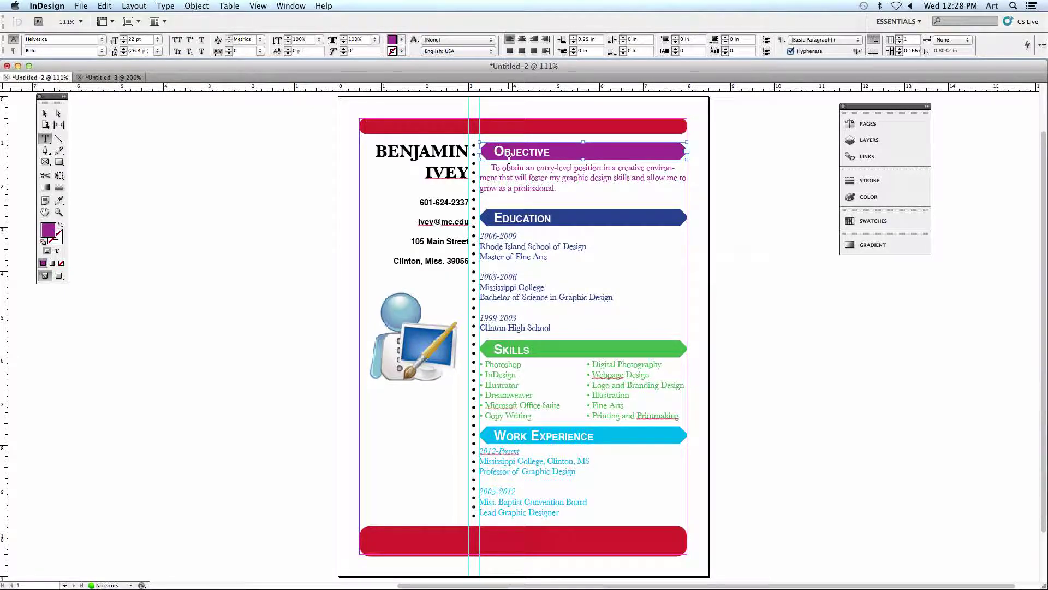
left_click(113, 77)
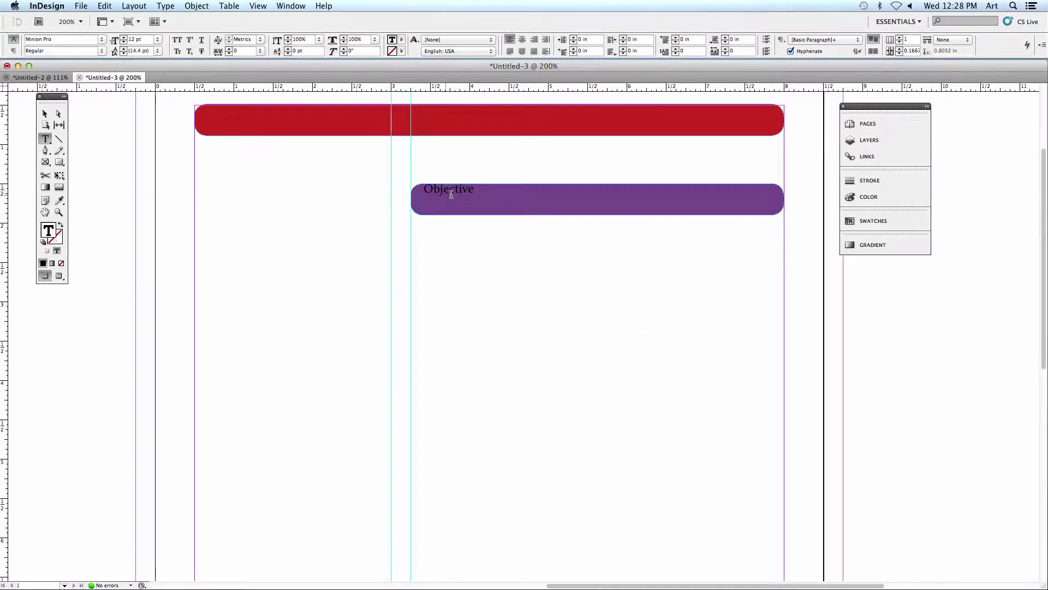
Step: Set the Objective heading text in the purple bar to Helvetica Bold
left_click_drag(480, 191, 416, 195)
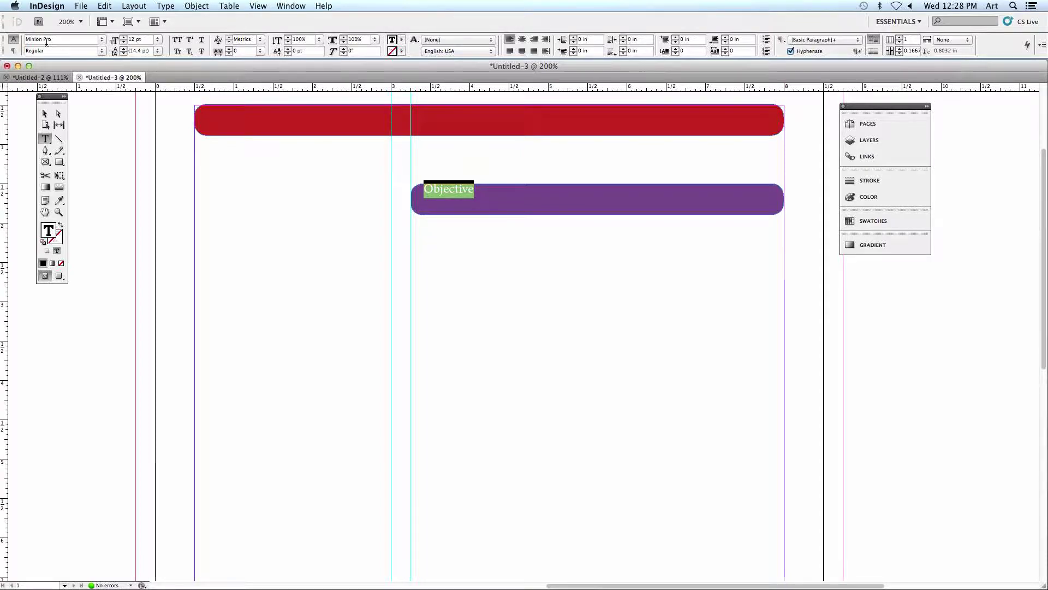
left_click(102, 40)
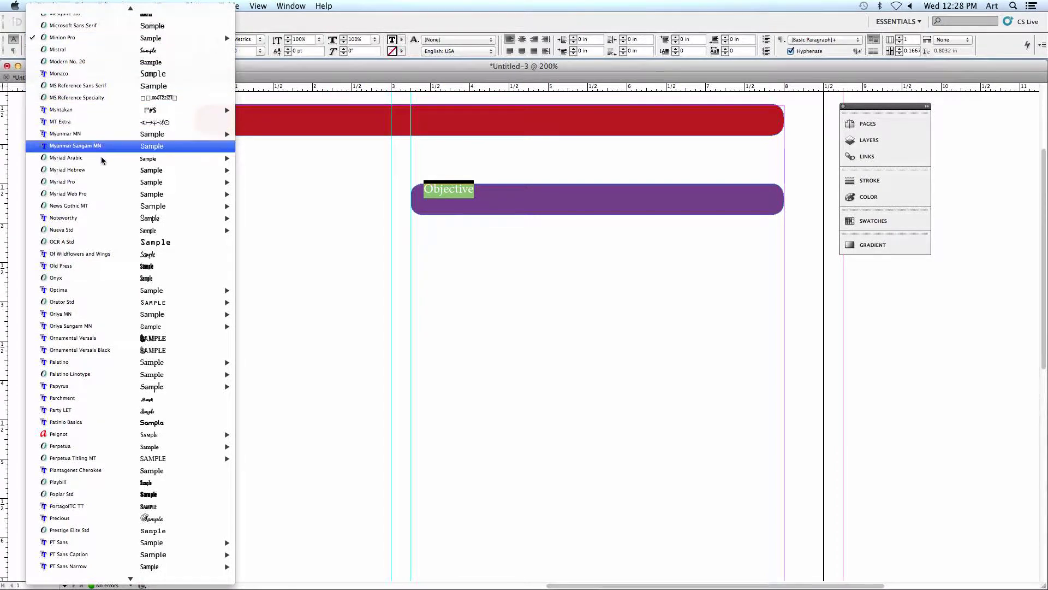
scroll(112, 234, "up", 4)
scroll(112, 234, "up", 5)
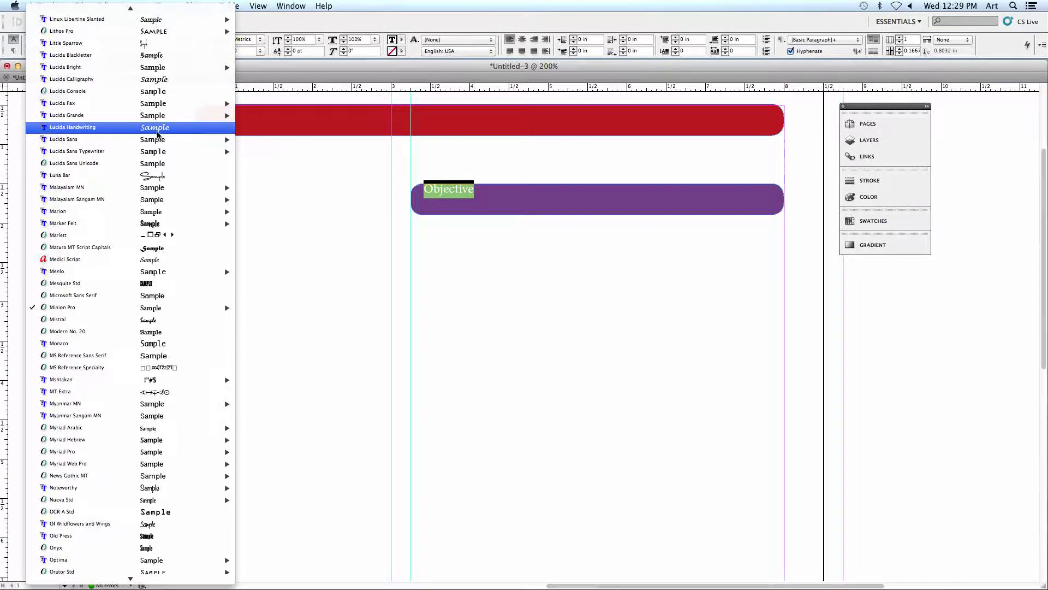
mouse_move(158, 143)
scroll(153, 142, "up", 7)
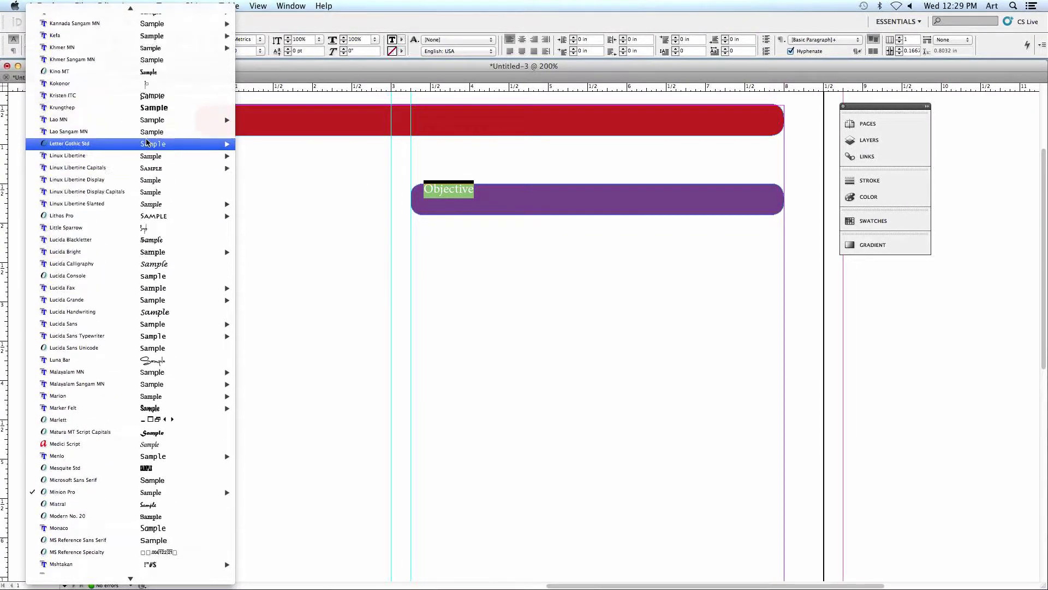
scroll(146, 141, "up", 6)
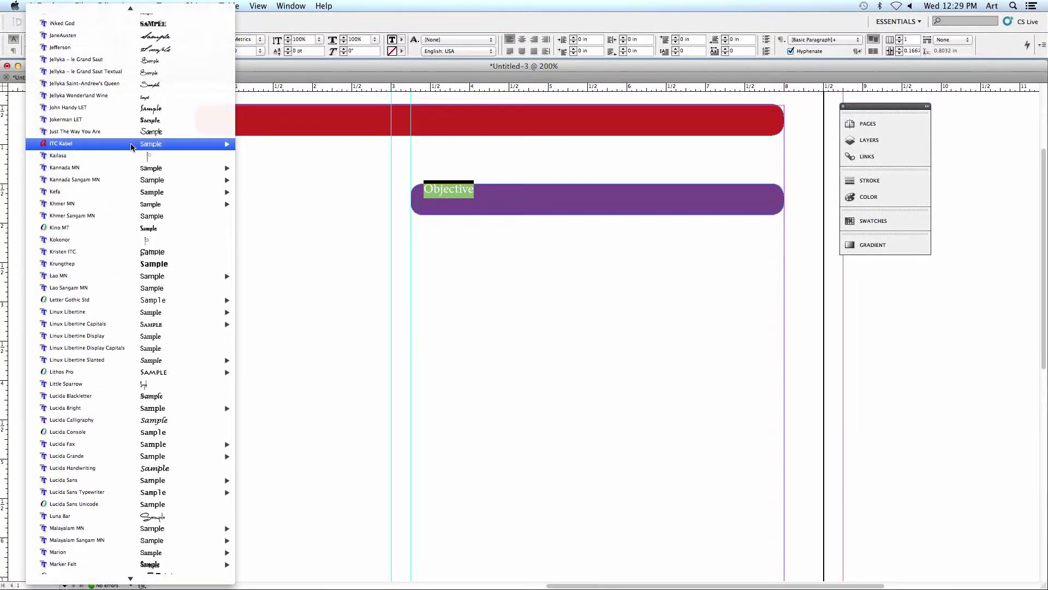
scroll(102, 97, "up", 1)
scroll(100, 97, "up", 1)
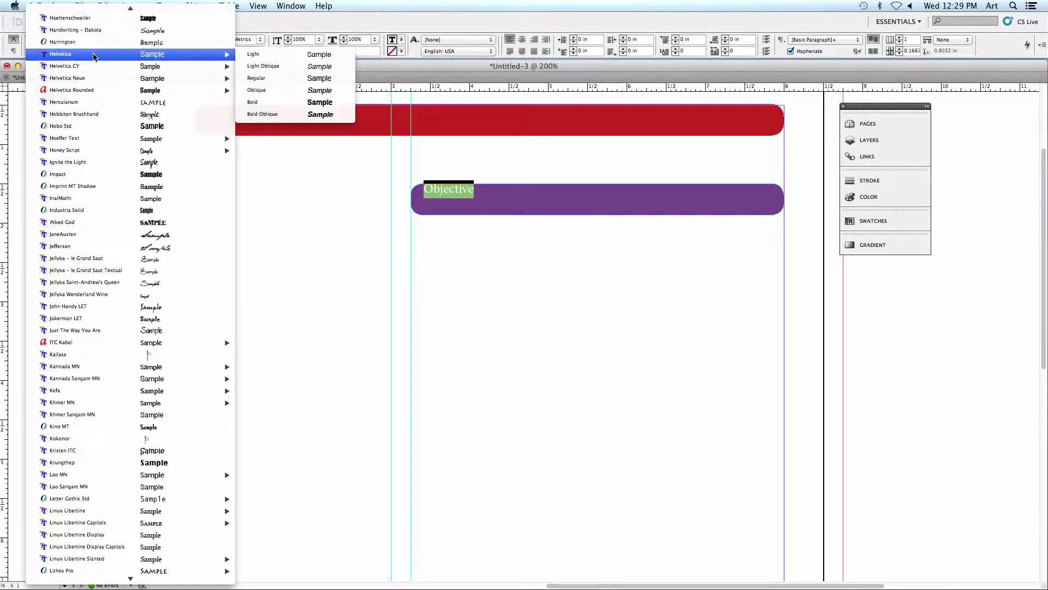
mouse_move(84, 65)
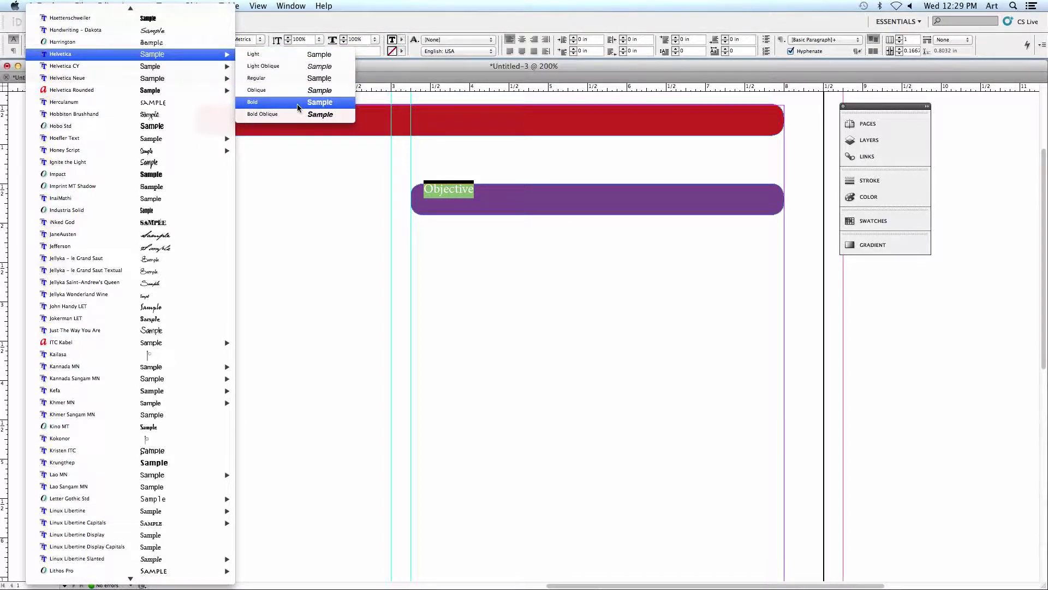
left_click(320, 108)
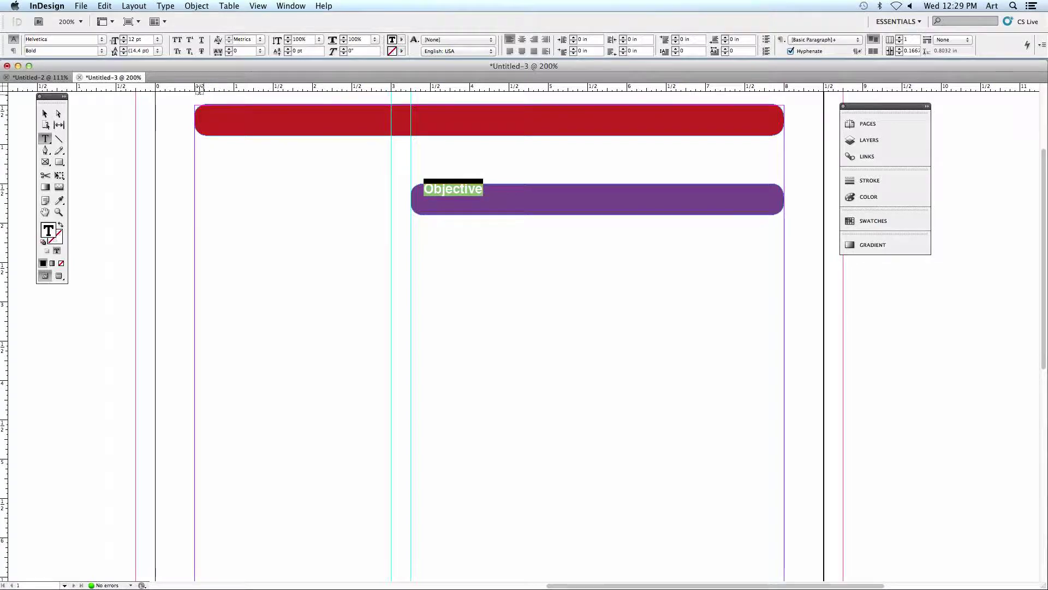
Step: Try all caps on the Objective heading, replace it with small caps, and set the text size to 22 pt
left_click(176, 40)
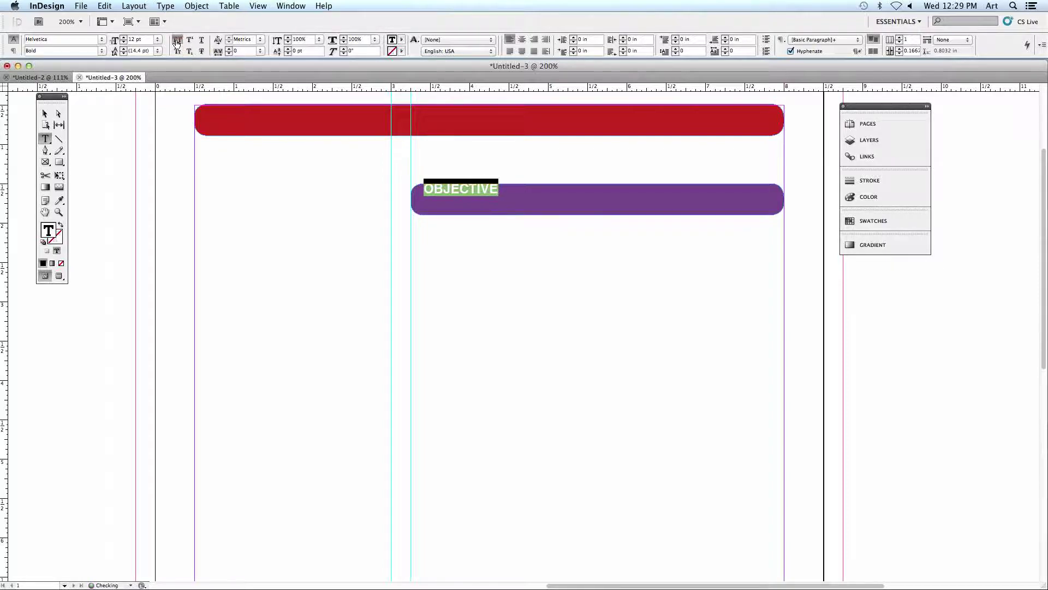
left_click(177, 40)
left_click(178, 52)
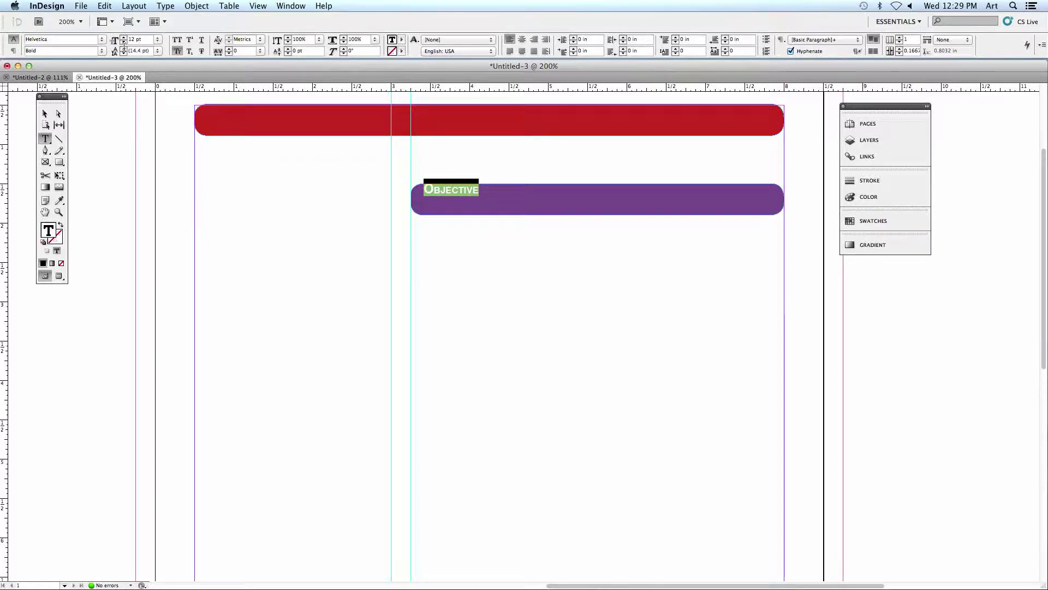
double_click(131, 40)
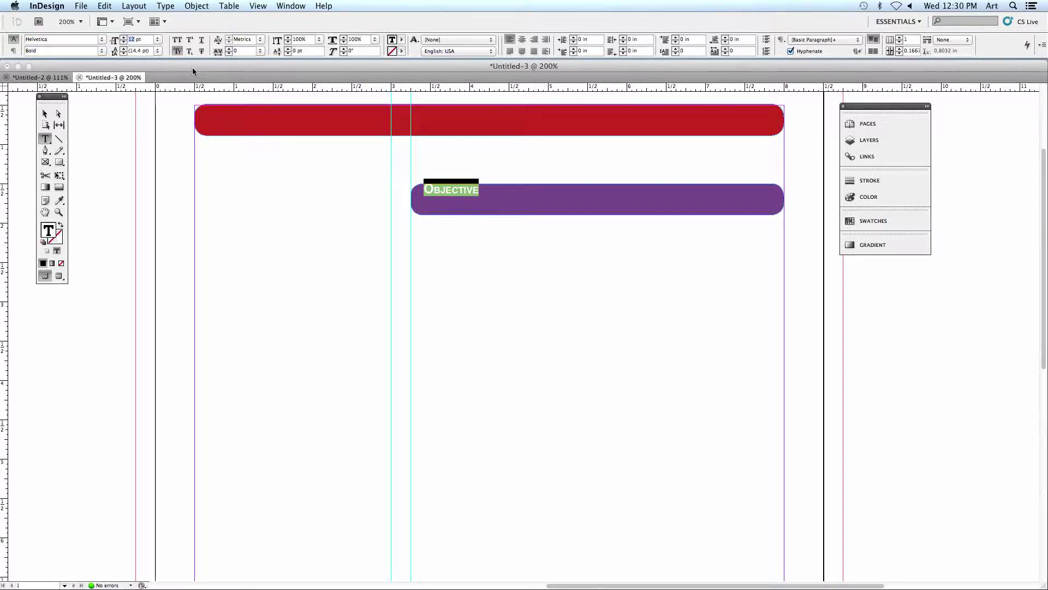
type("22")
key("Return")
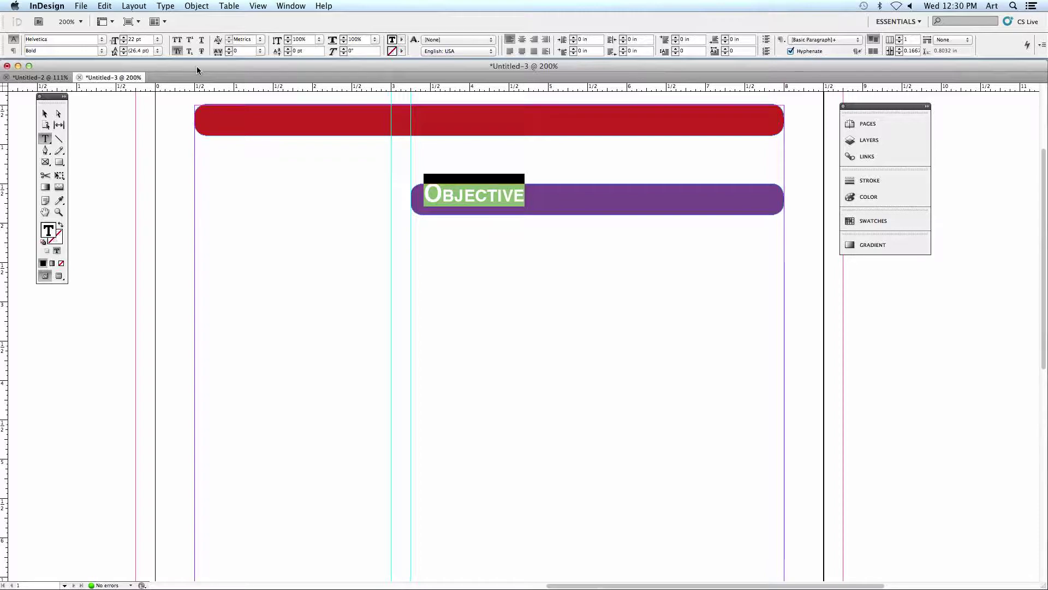
left_click(458, 192)
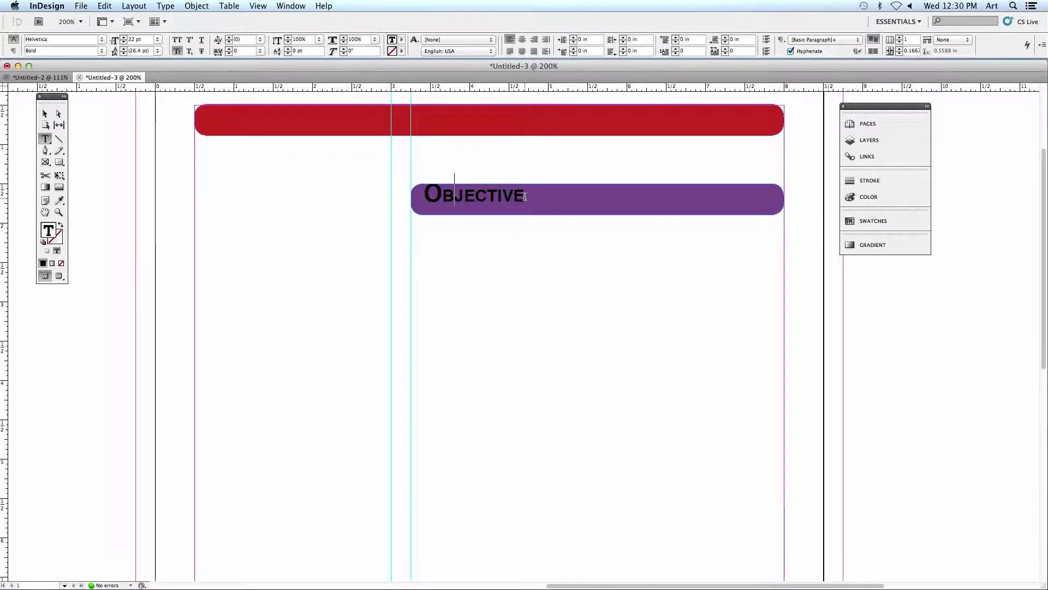
Step: Fill the Objective heading text with the white [Paper] swatch
left_click_drag(525, 197, 423, 195)
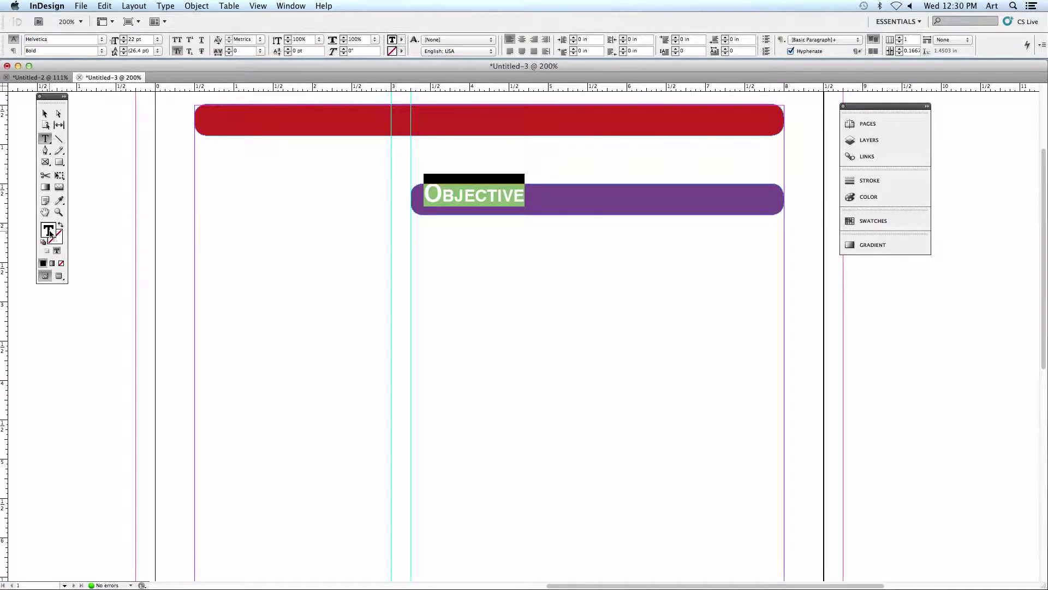
left_click(402, 40)
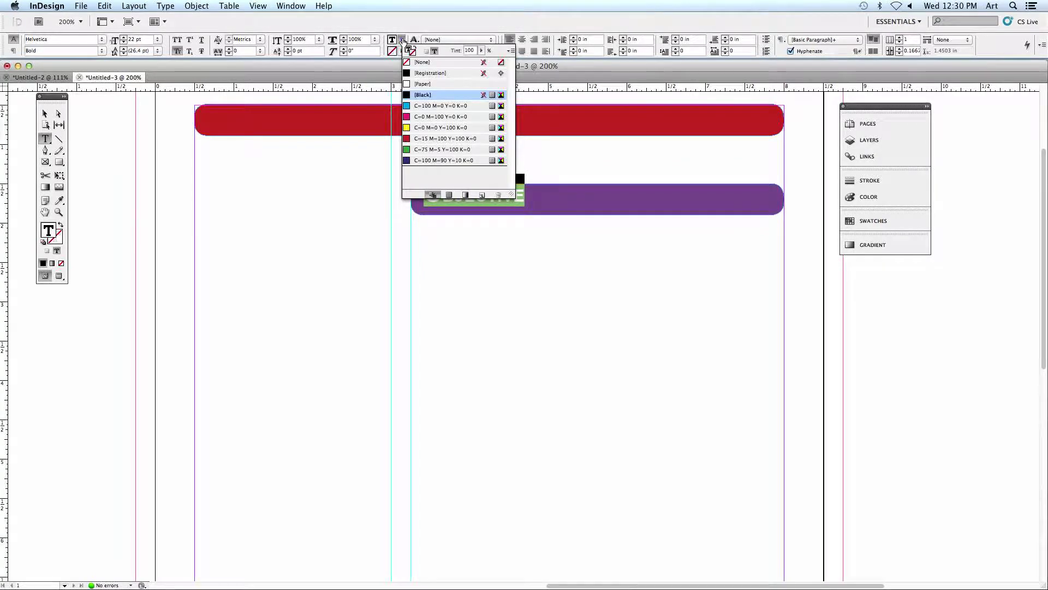
left_click(428, 86)
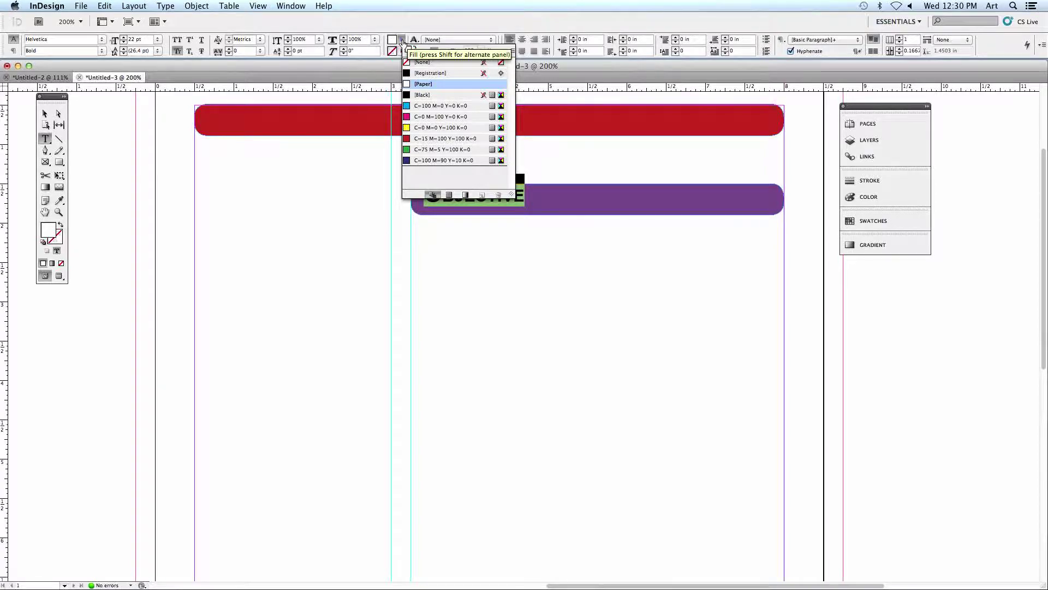
left_click(403, 40)
left_click(537, 200)
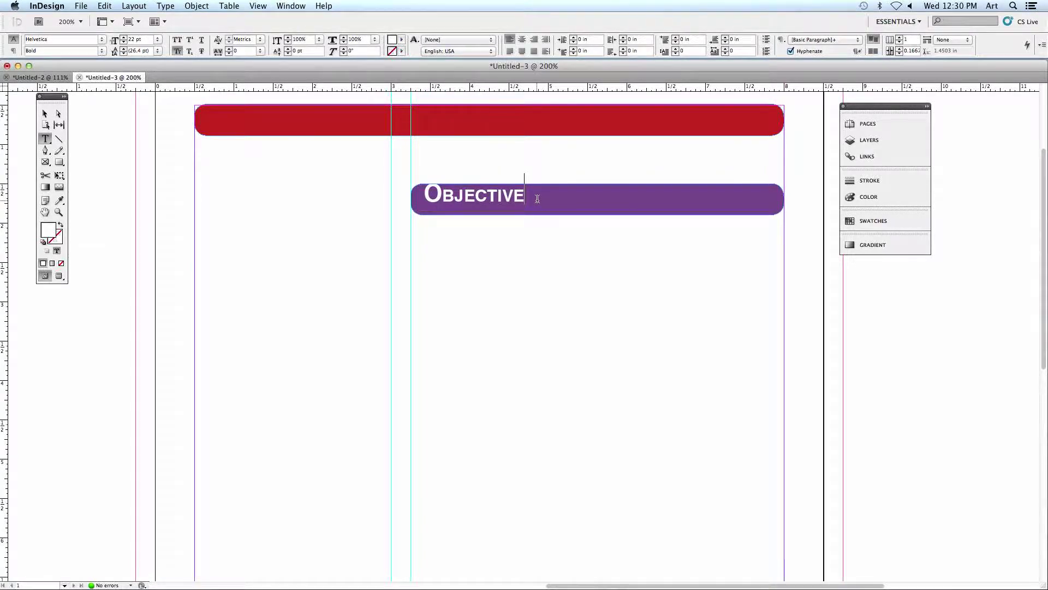
left_click_drag(536, 199, 427, 195)
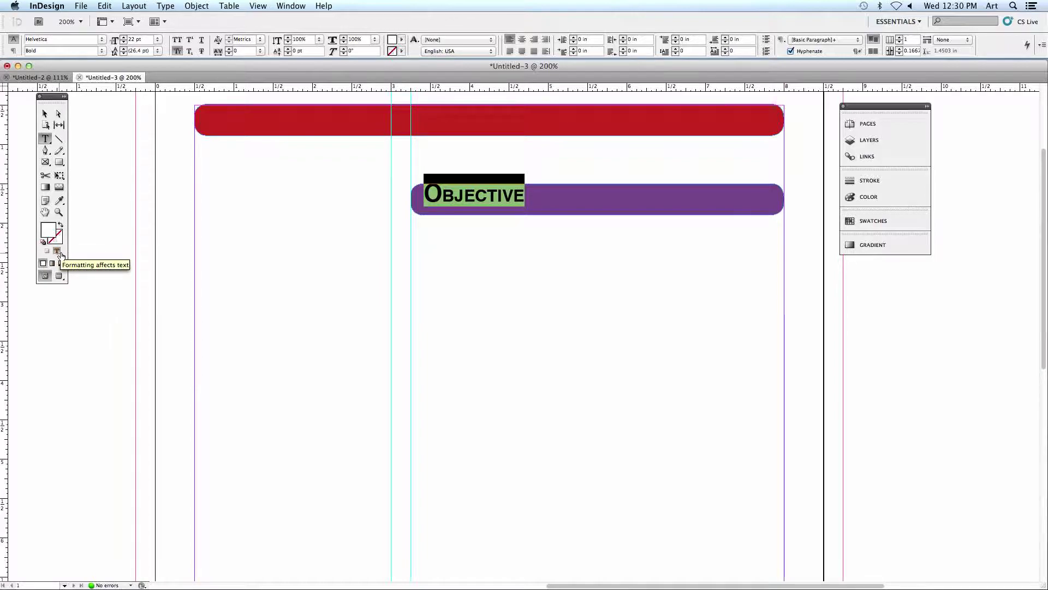
left_click(539, 203)
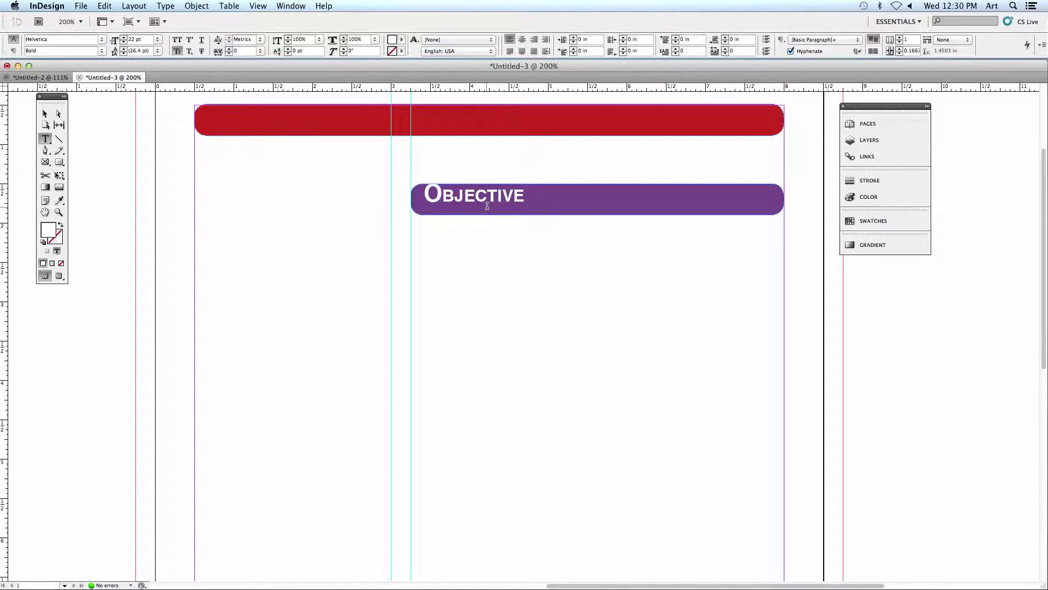
left_click_drag(525, 196, 424, 191)
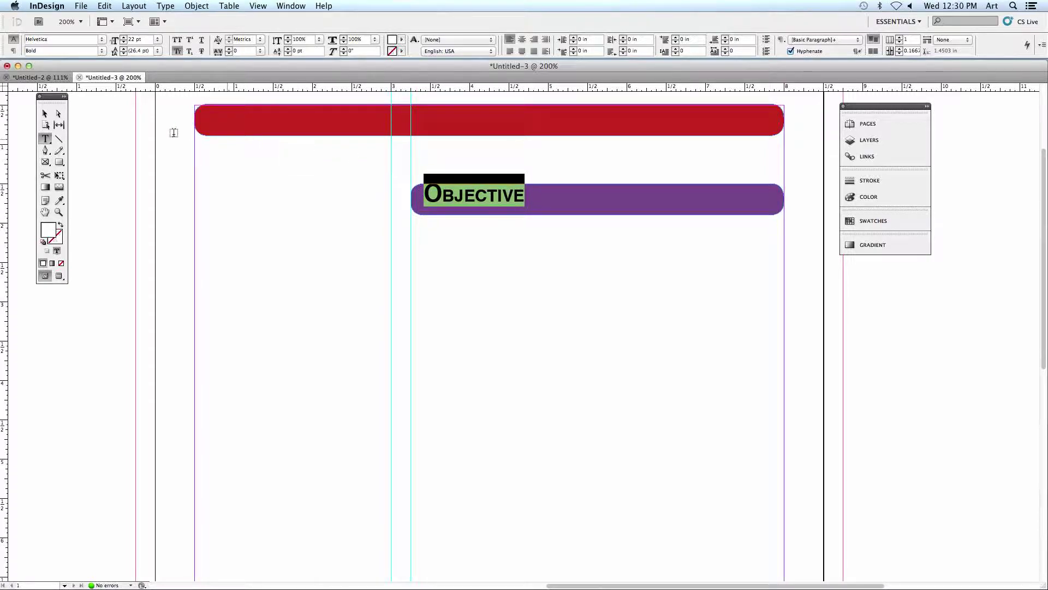
Step: Center the Objective text vertically within the purple bar's frame
left_click(45, 114)
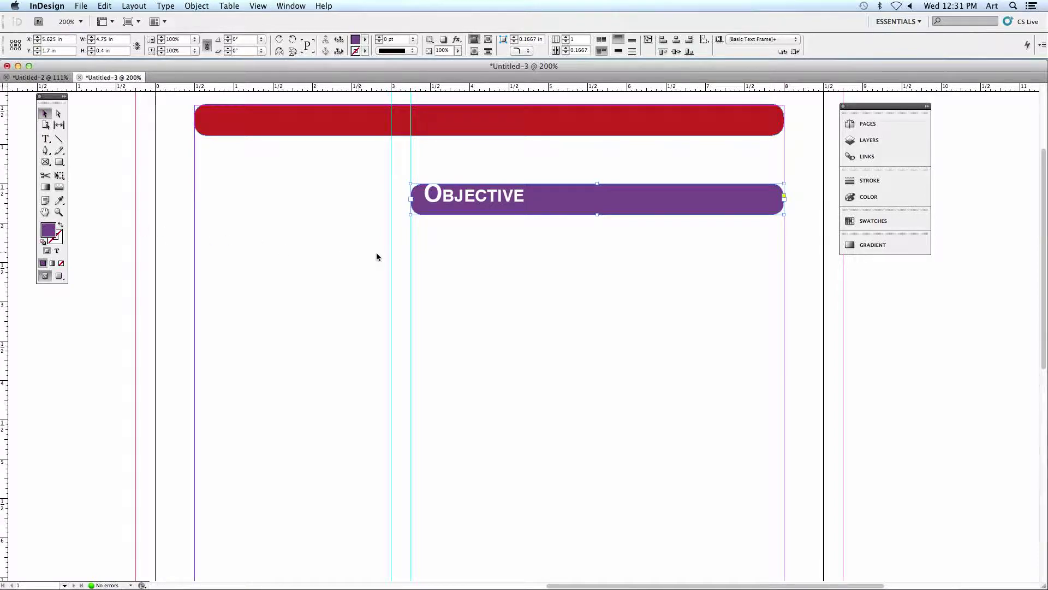
left_click_drag(602, 217, 580, 214)
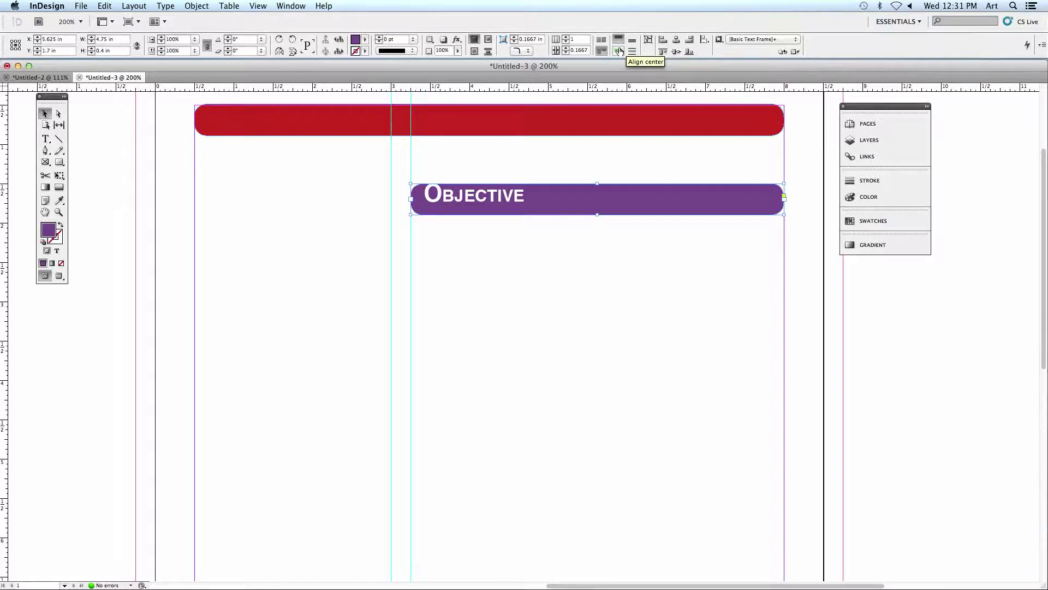
left_click(620, 51)
left_click(619, 52)
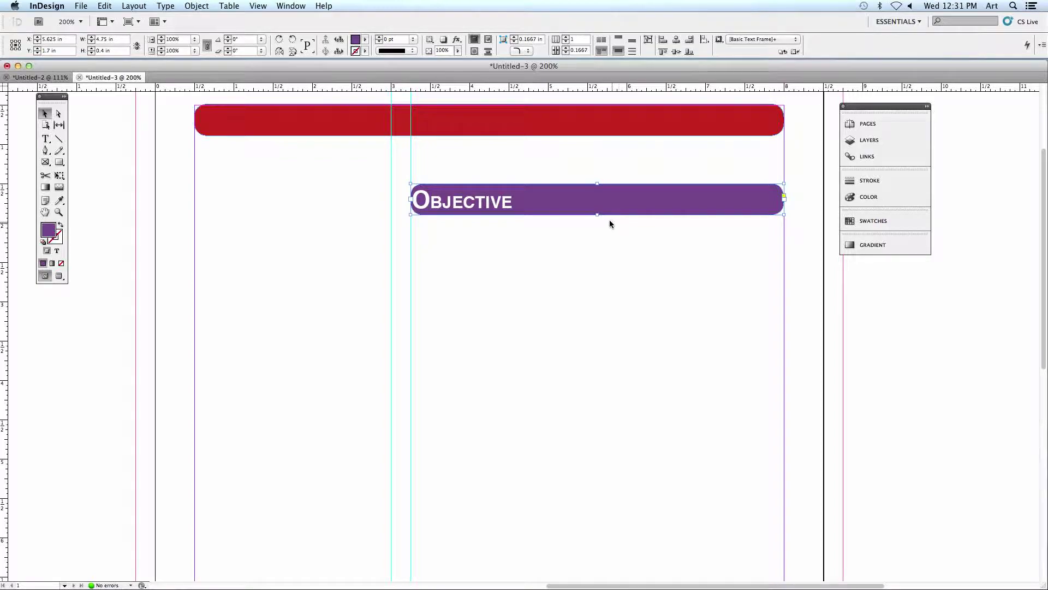
Step: Temporarily enlarge the purple bar, indent the Objective text from its starting edge, and restore the bar's height to 0.4 in
left_click_drag(598, 214, 603, 380)
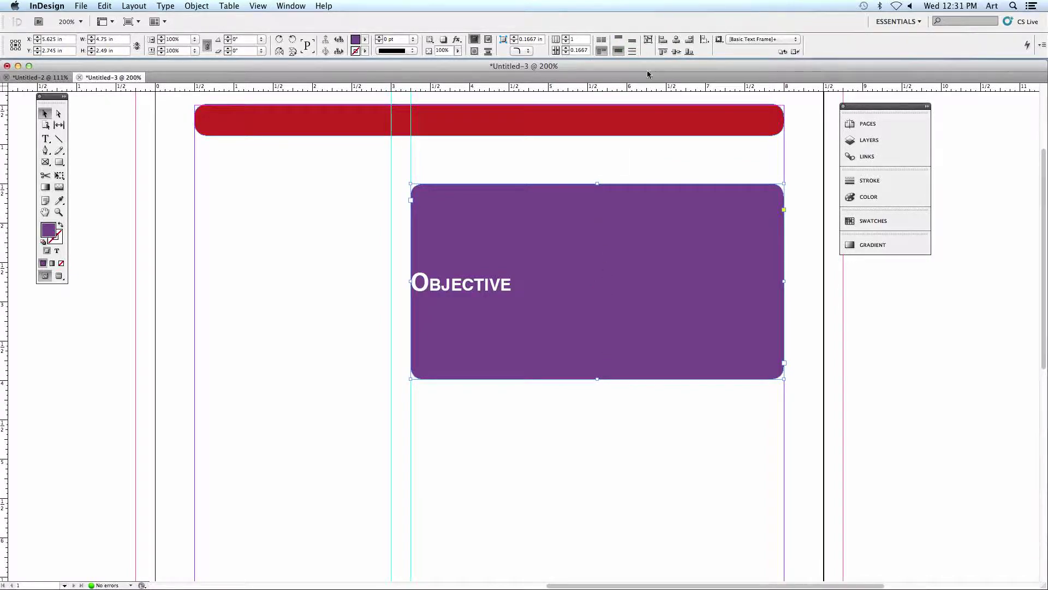
left_click_drag(598, 379, 590, 256)
left_click(45, 138)
left_click(408, 228)
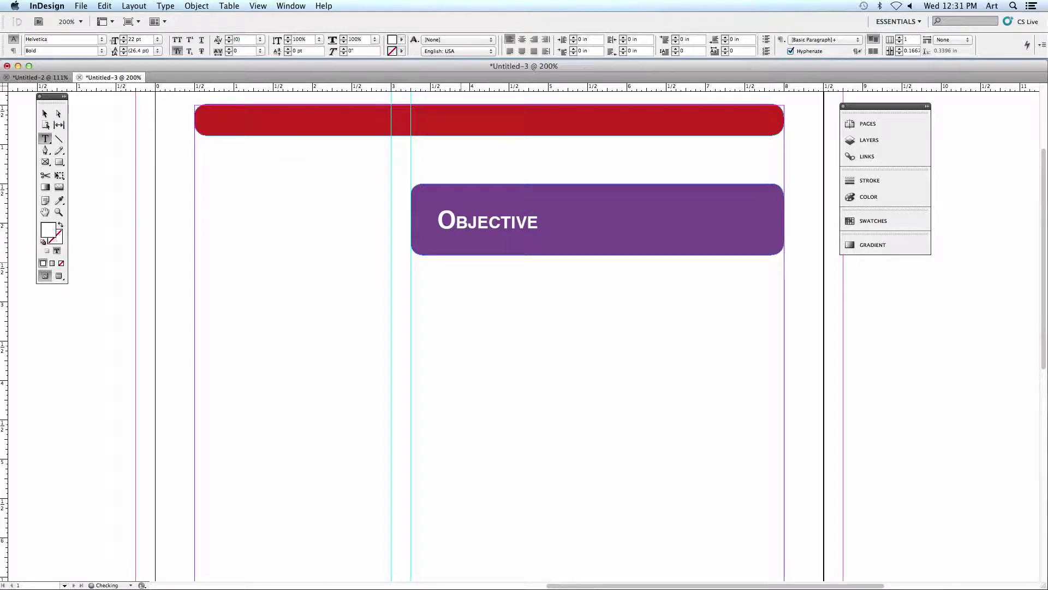
left_click(45, 114)
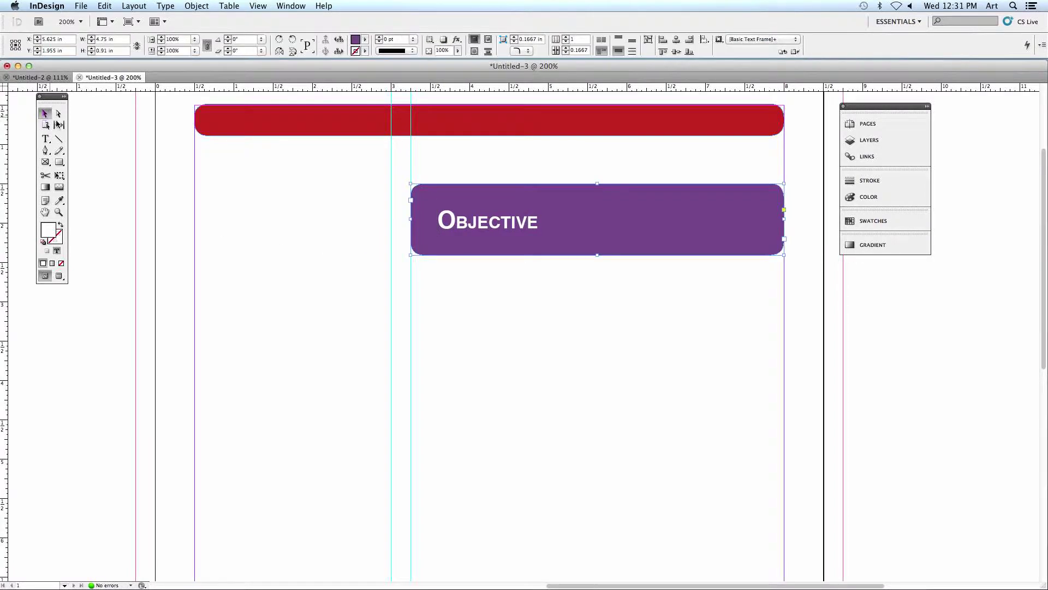
left_click_drag(597, 256, 597, 215)
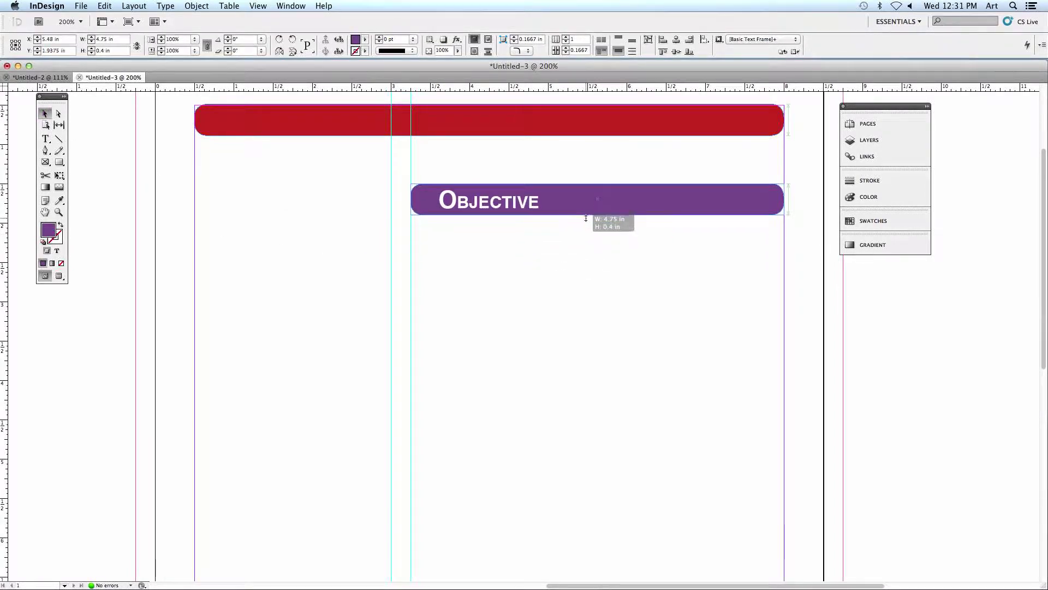
left_click(514, 314)
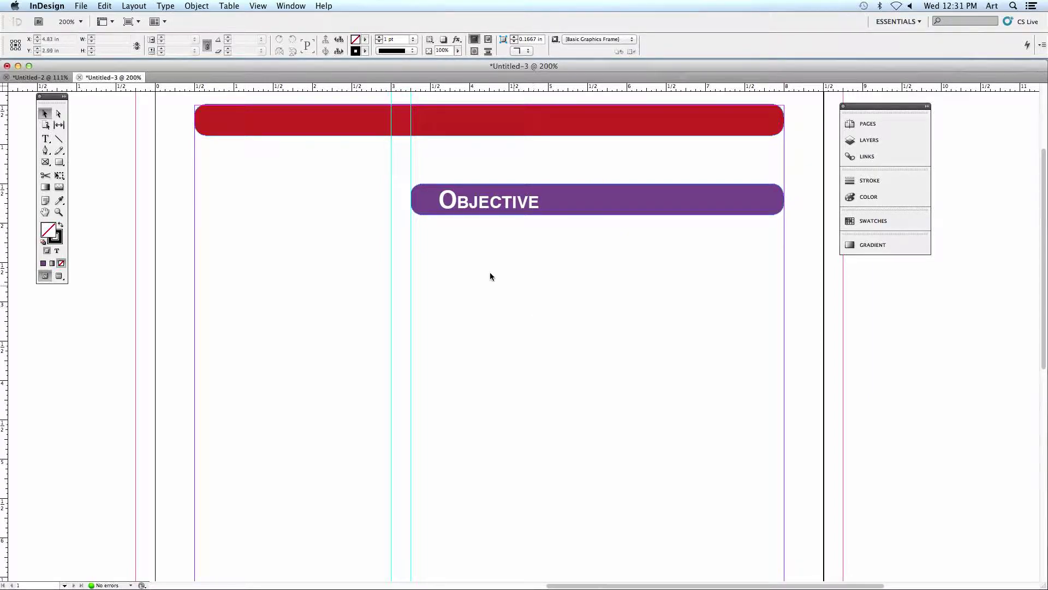
Step: Check the heading bar shape in the résumé example and give the purple Objective bar Bevel corners
left_click(480, 191)
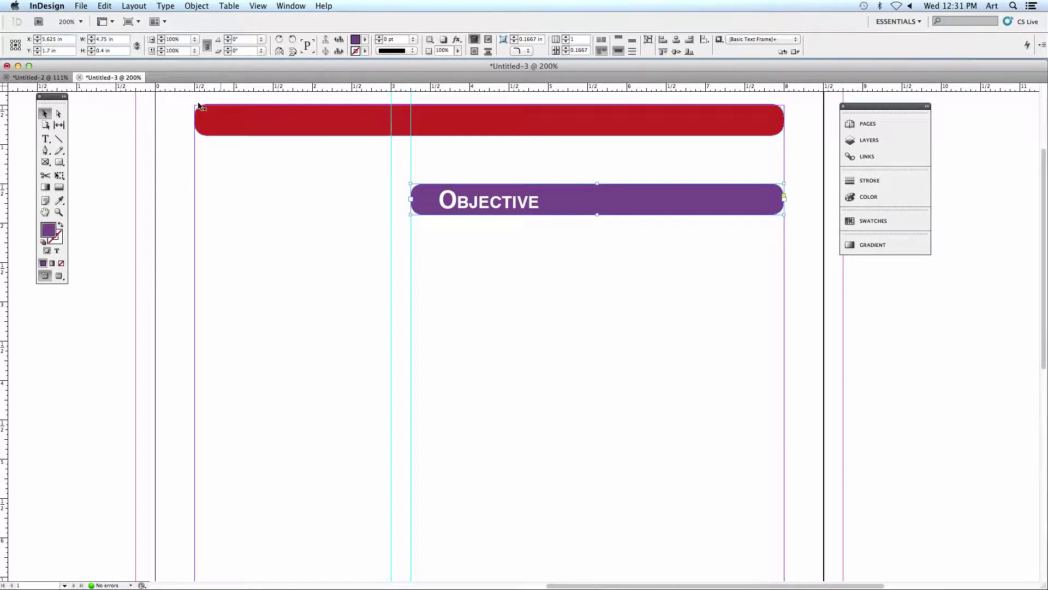
left_click(41, 77)
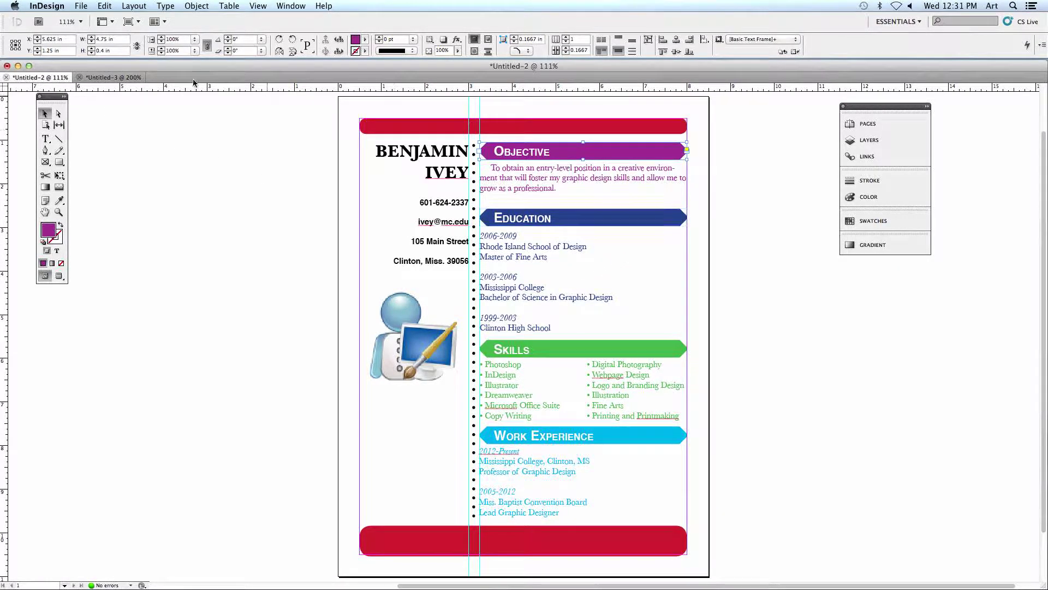
left_click(110, 77)
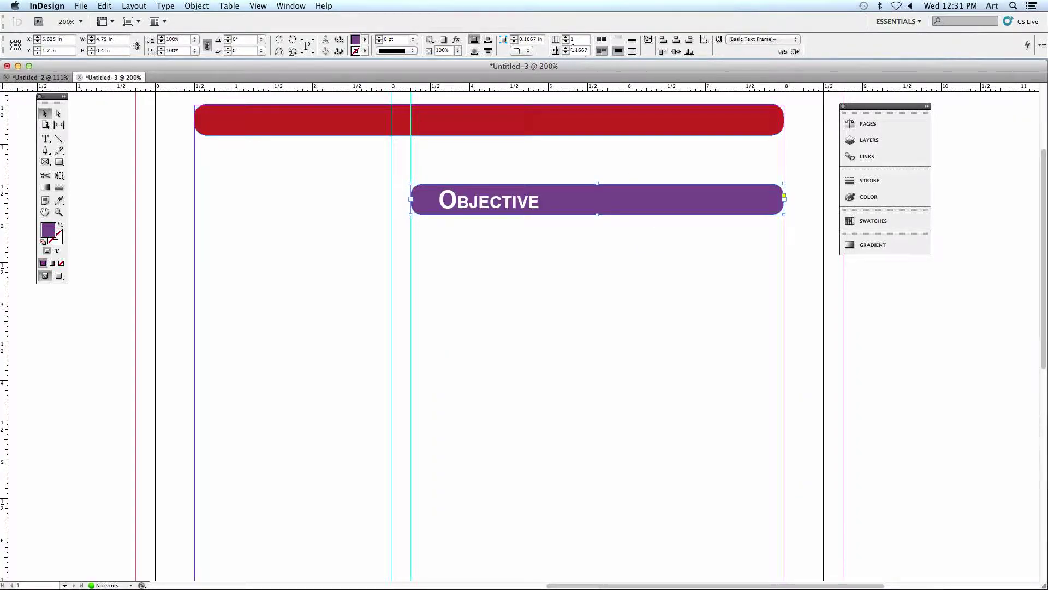
left_click(528, 52)
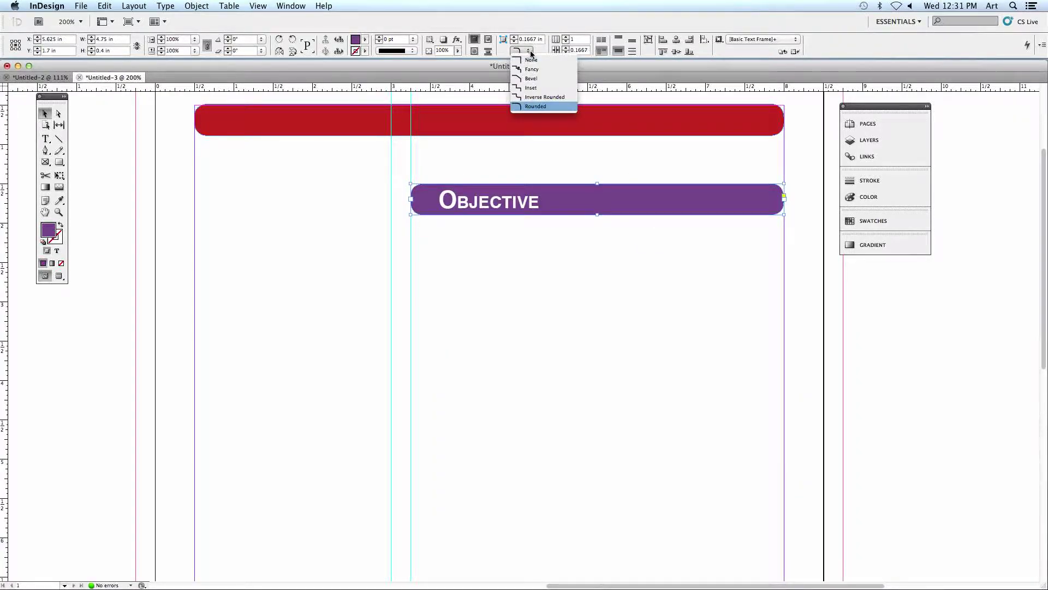
left_click(534, 88)
left_click(389, 233)
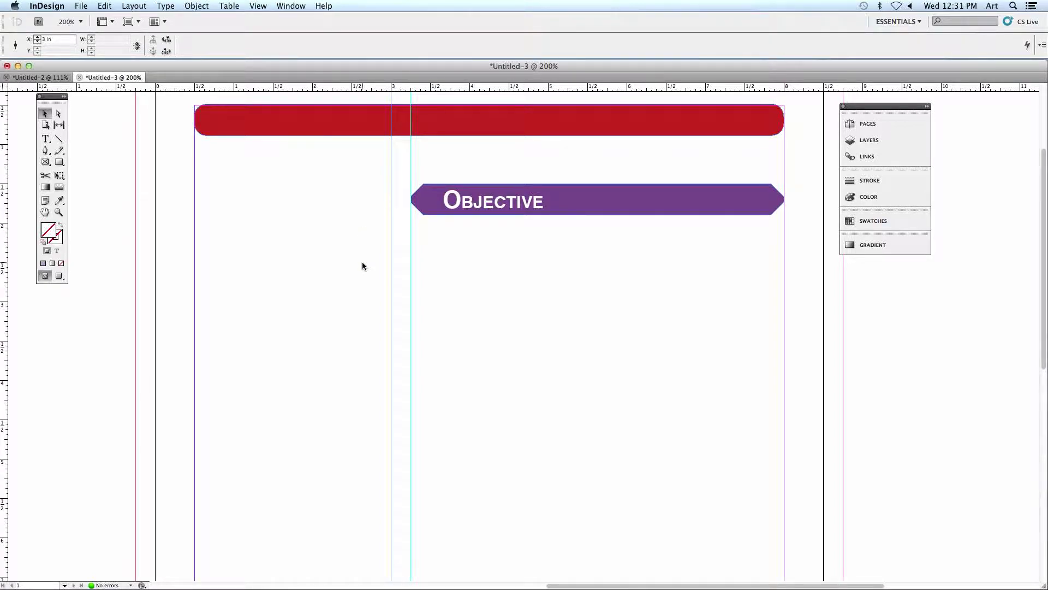
key("super+minus")
key("super+minus")
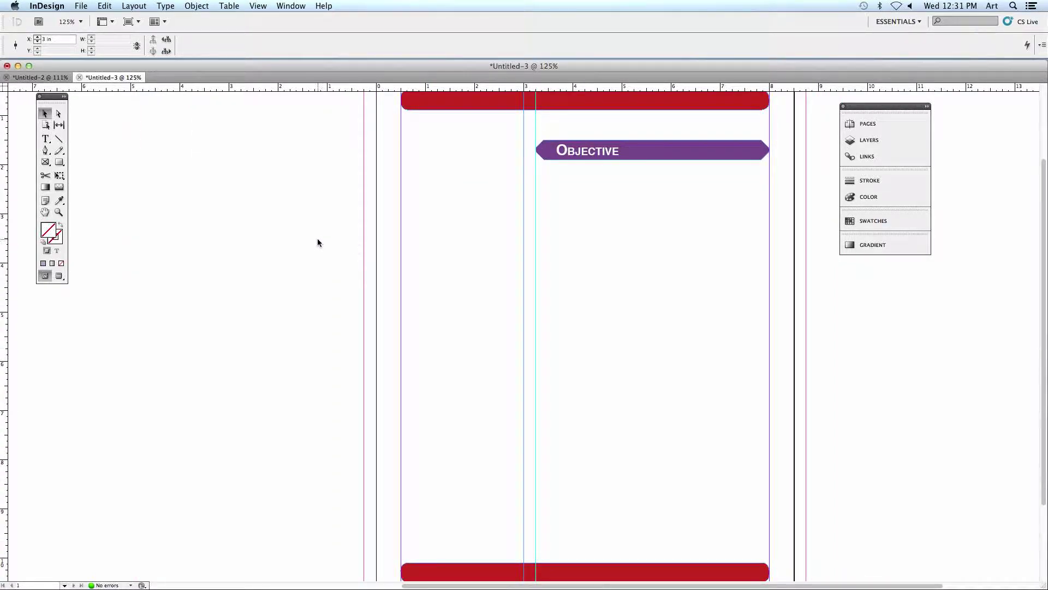
left_click(144, 134)
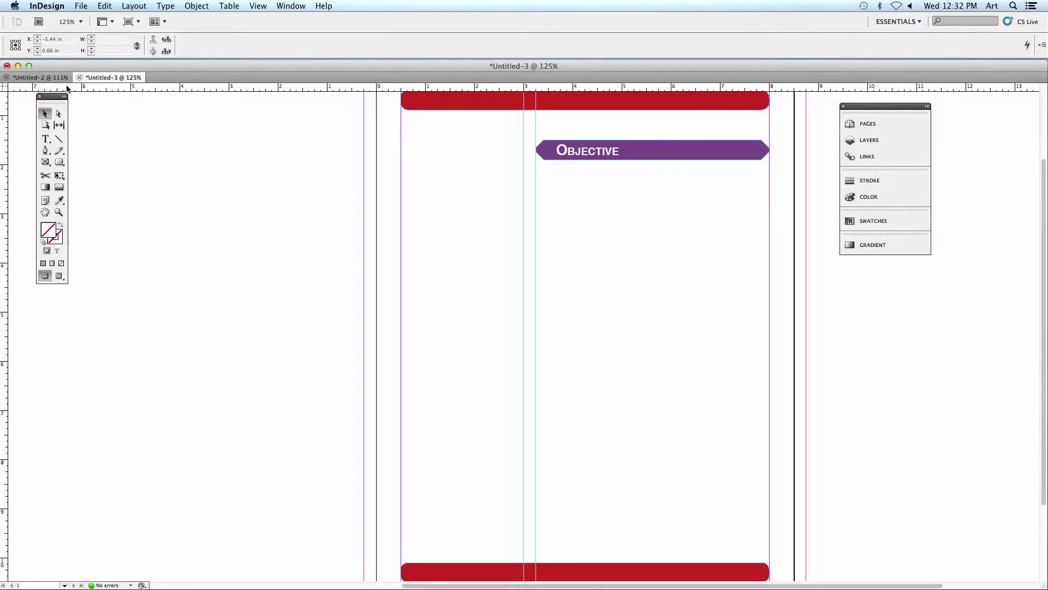
Step: Compare with the résumé example and place two copies of the purple Objective bar down the same column, the first at about Y 4.28 in
left_click(60, 77)
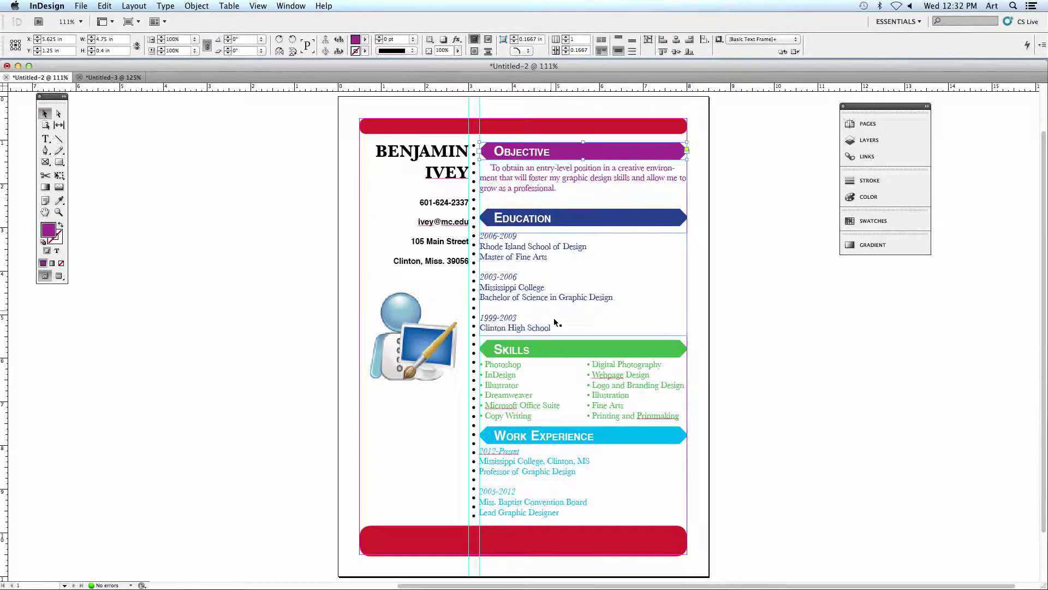
left_click(122, 80)
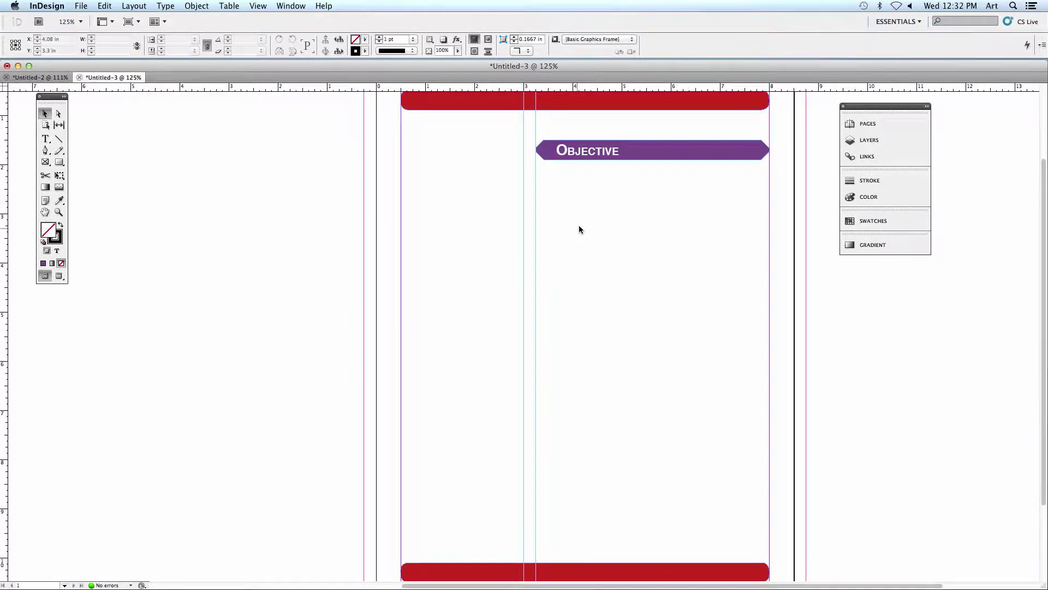
left_click(631, 157)
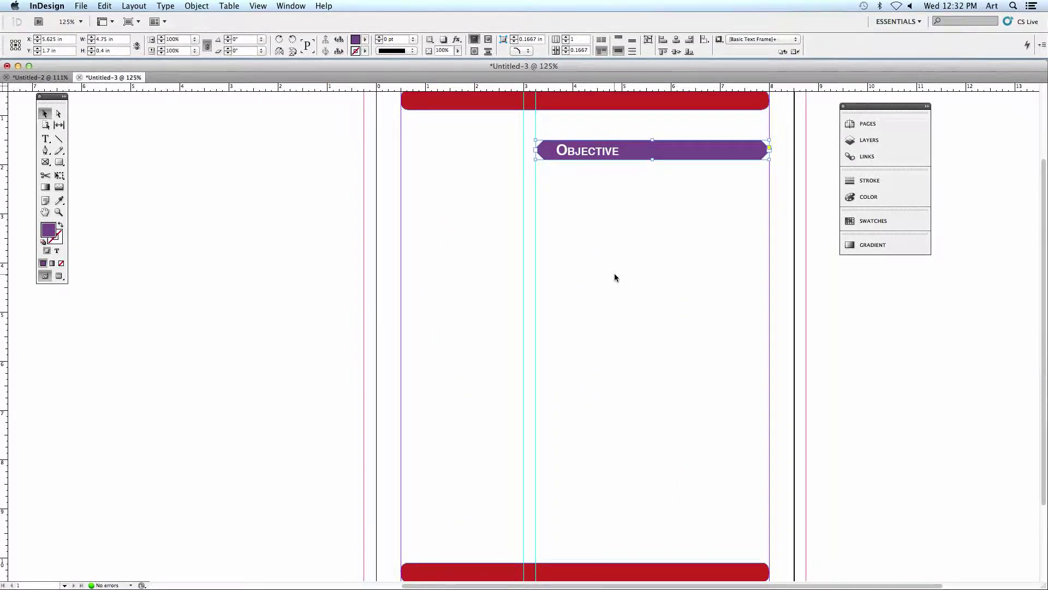
key("super+c")
key("super+v")
left_click_drag(556, 337, 684, 280)
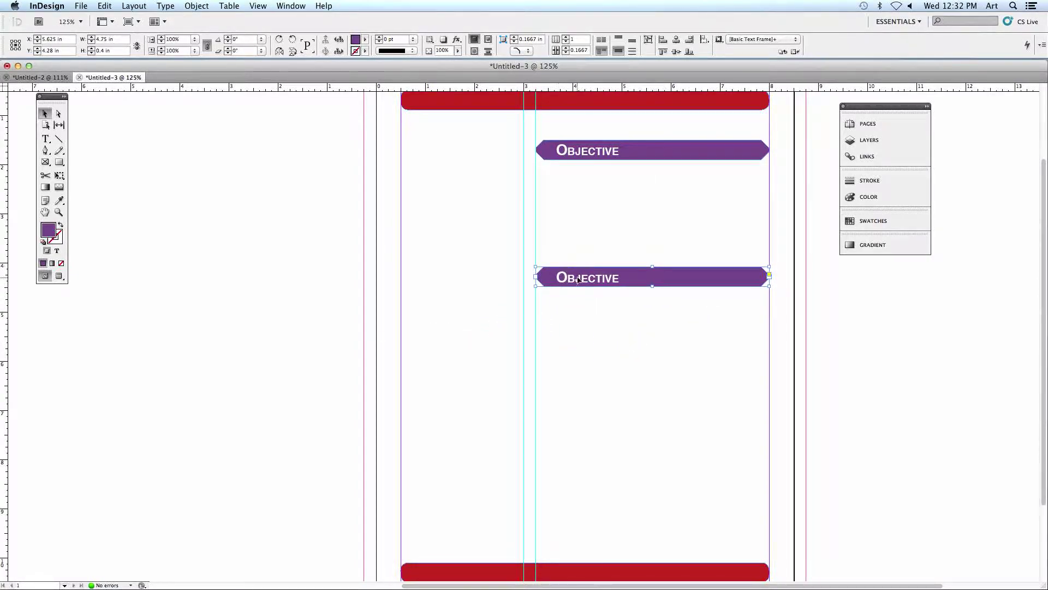
key("super+v")
left_click_drag(550, 337, 683, 376)
left_click(667, 344)
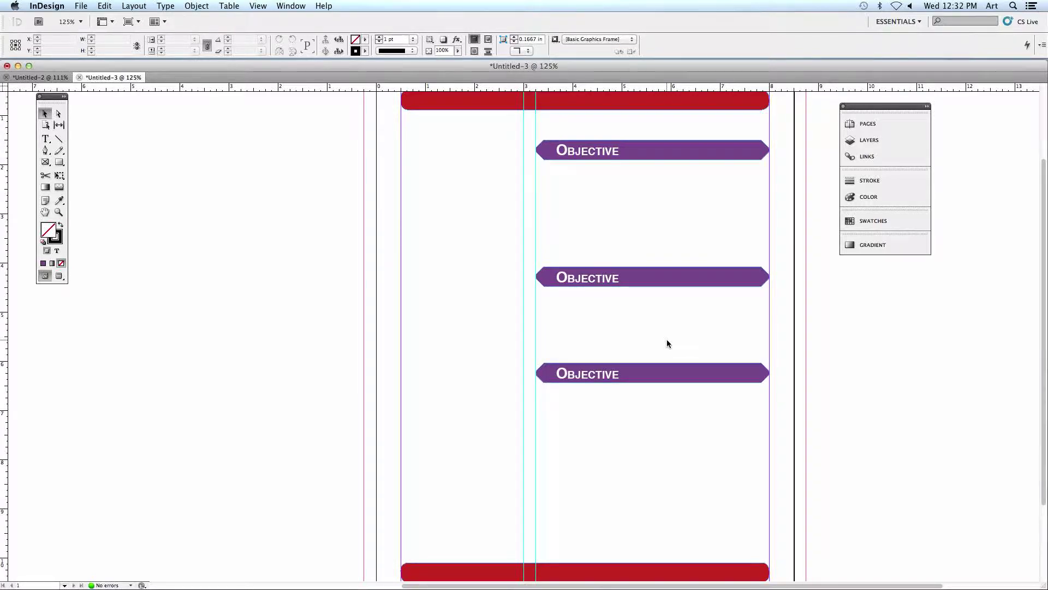
left_click(424, 326)
Step: Save the document to the Desktop as Resume in InDesign CS5 document format
left_click(81, 6)
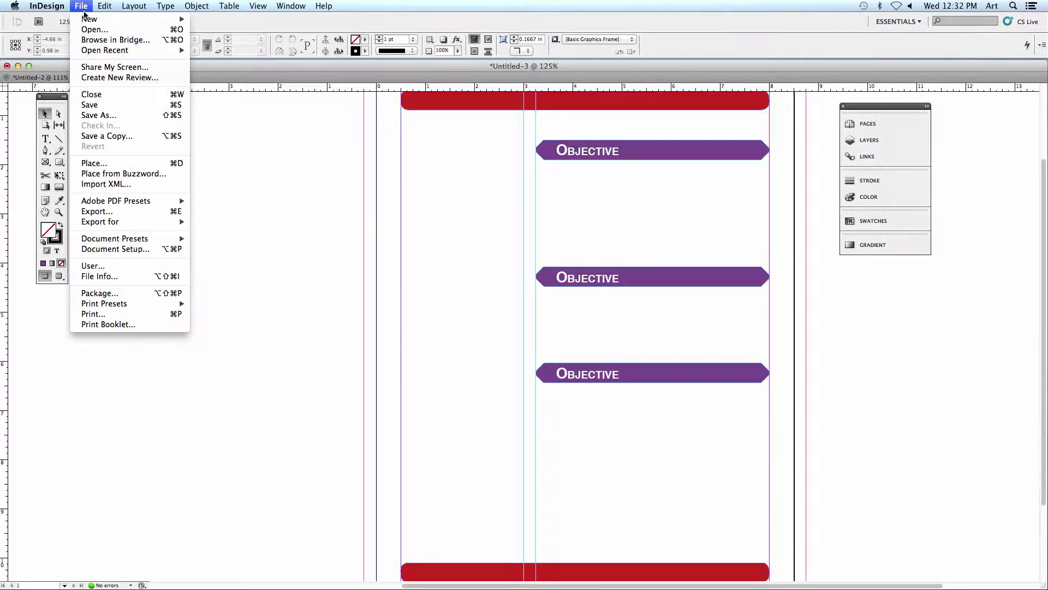
left_click(178, 109)
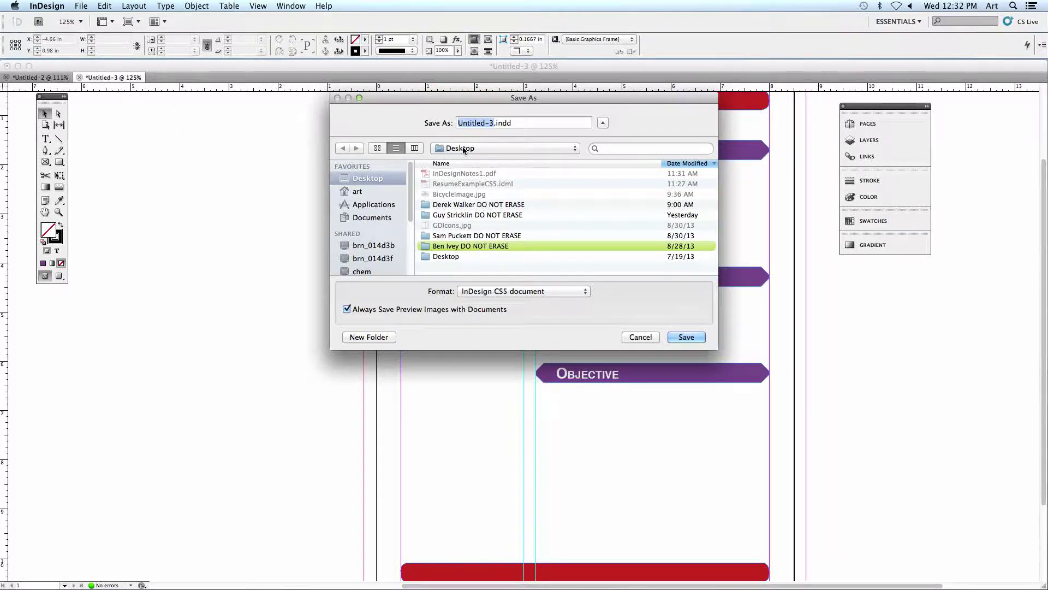
type("Resume")
left_click(686, 338)
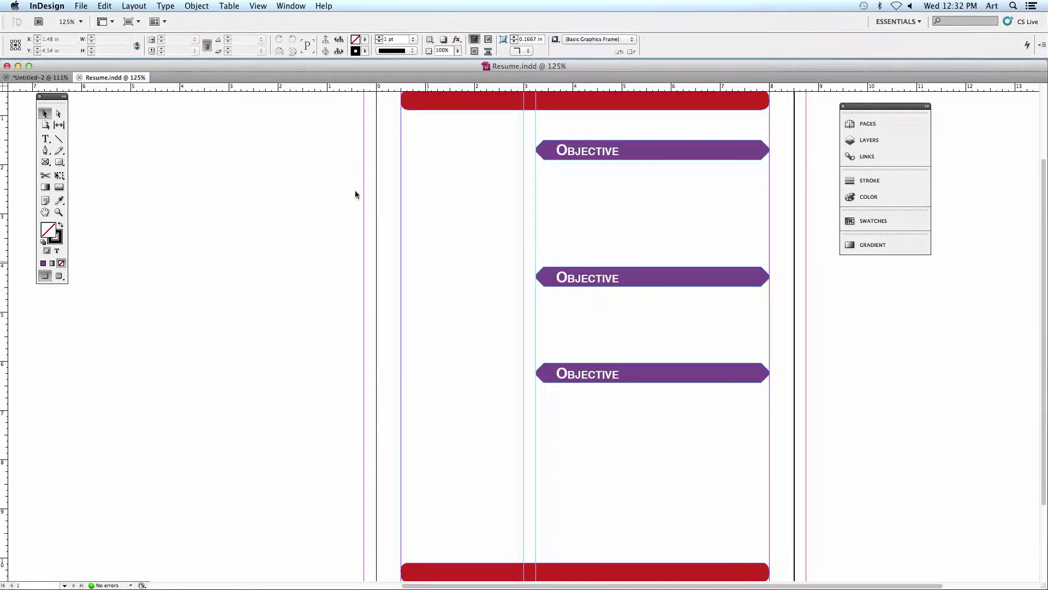
left_click(81, 6)
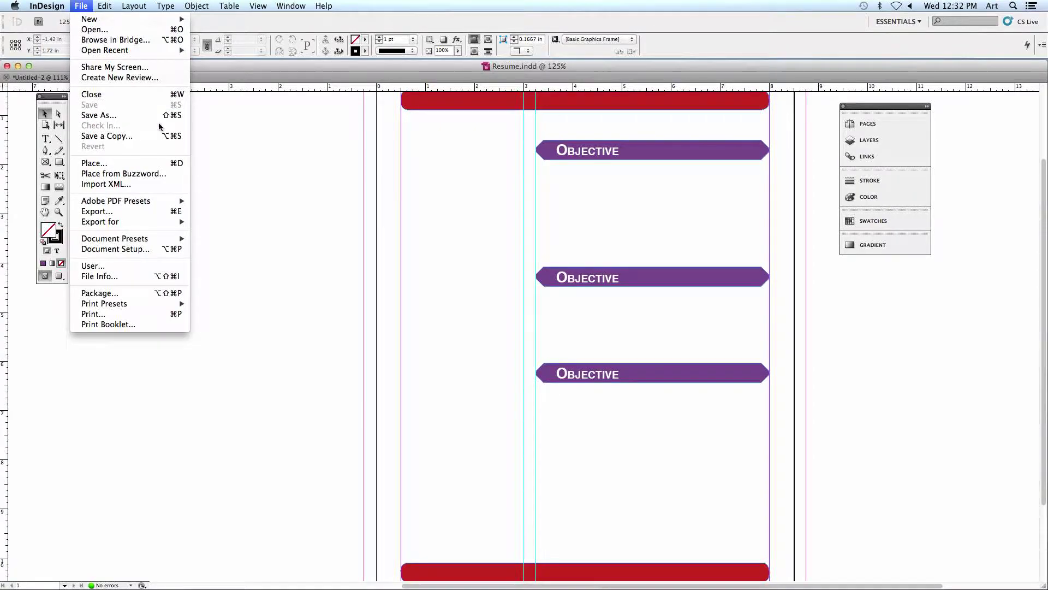
left_click(235, 123)
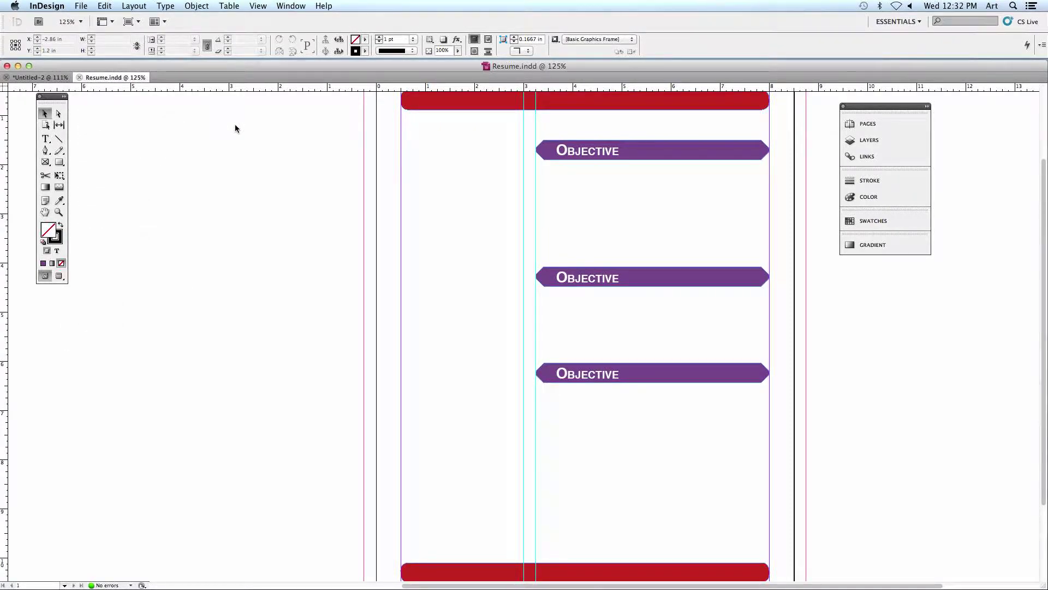
Step: Check the Objective paragraph in the résumé example and draw a column-wide text frame just below the first Objective bar in Resume.indd
scroll(276, 145, "right", 2)
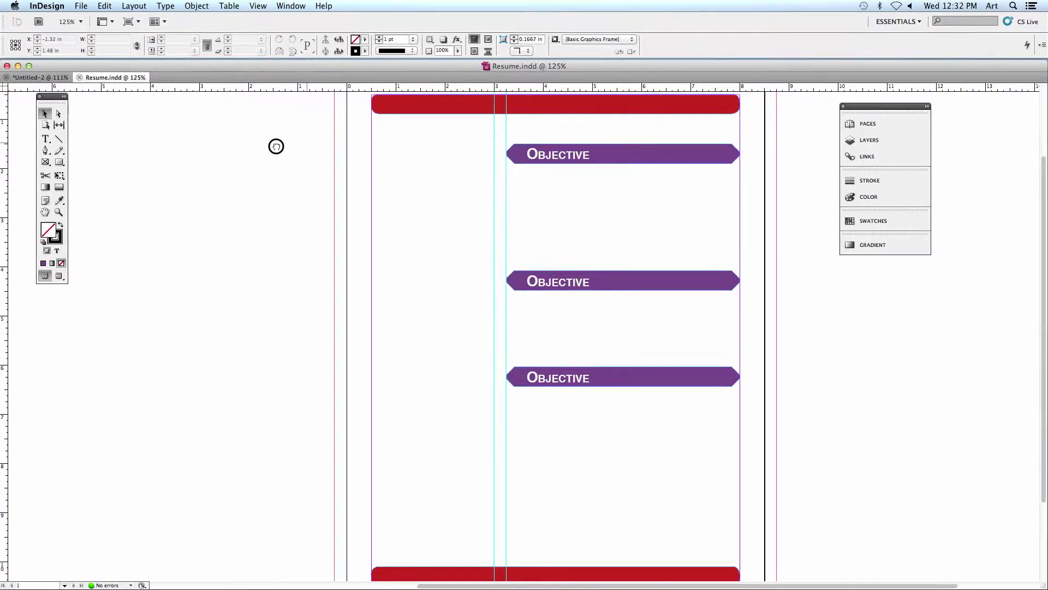
left_click(41, 77)
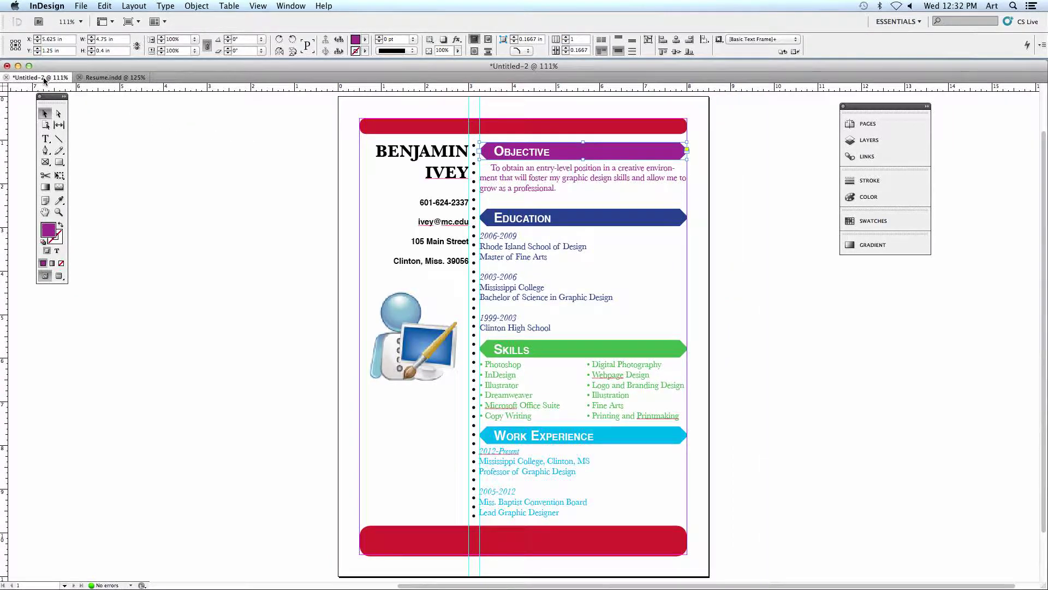
left_click(252, 212)
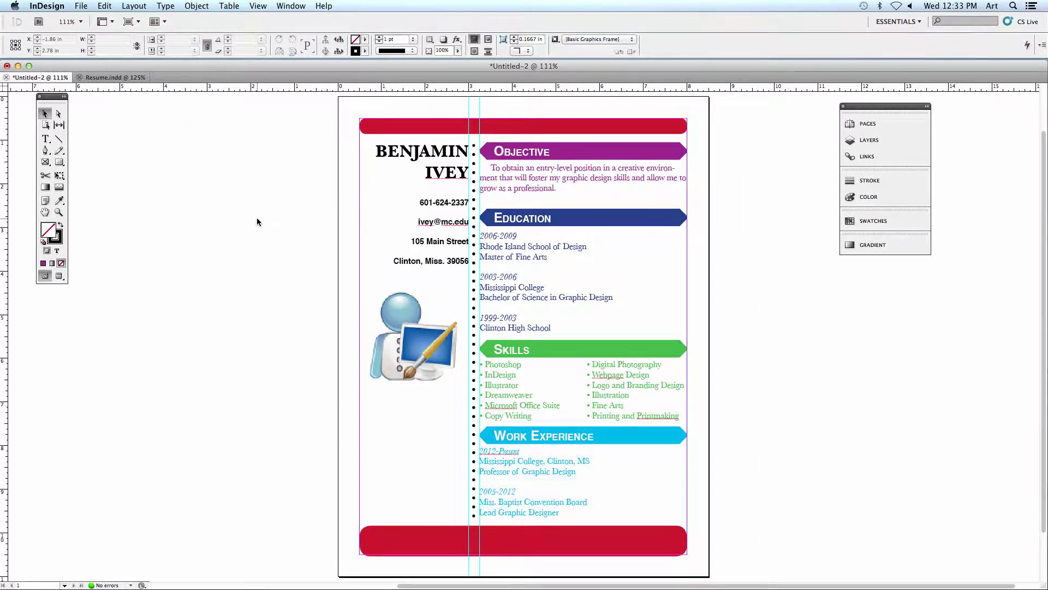
scroll(230, 221, "right", 3)
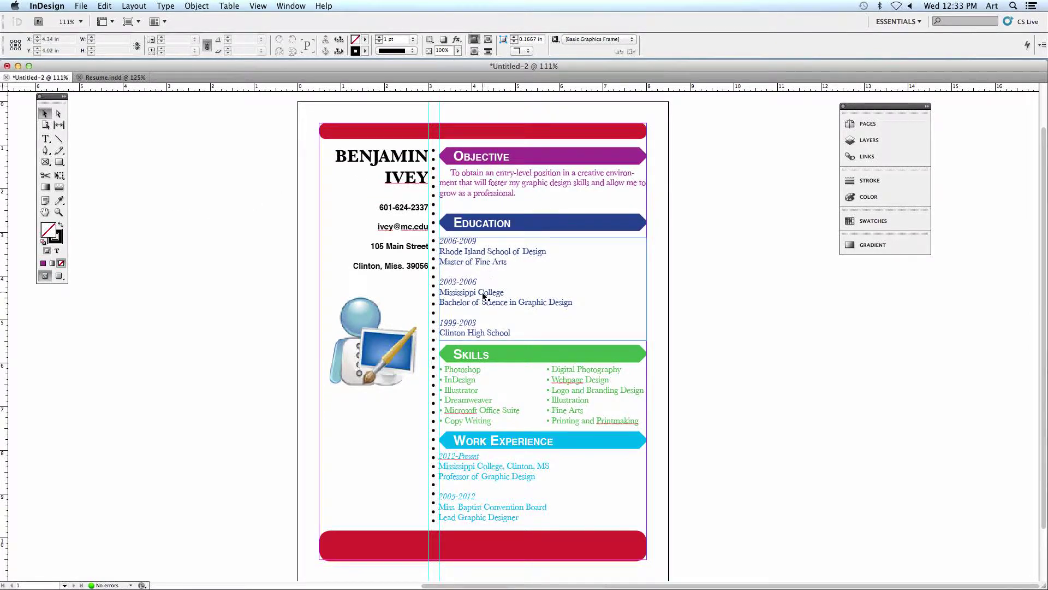
left_click(474, 179)
left_click(111, 77)
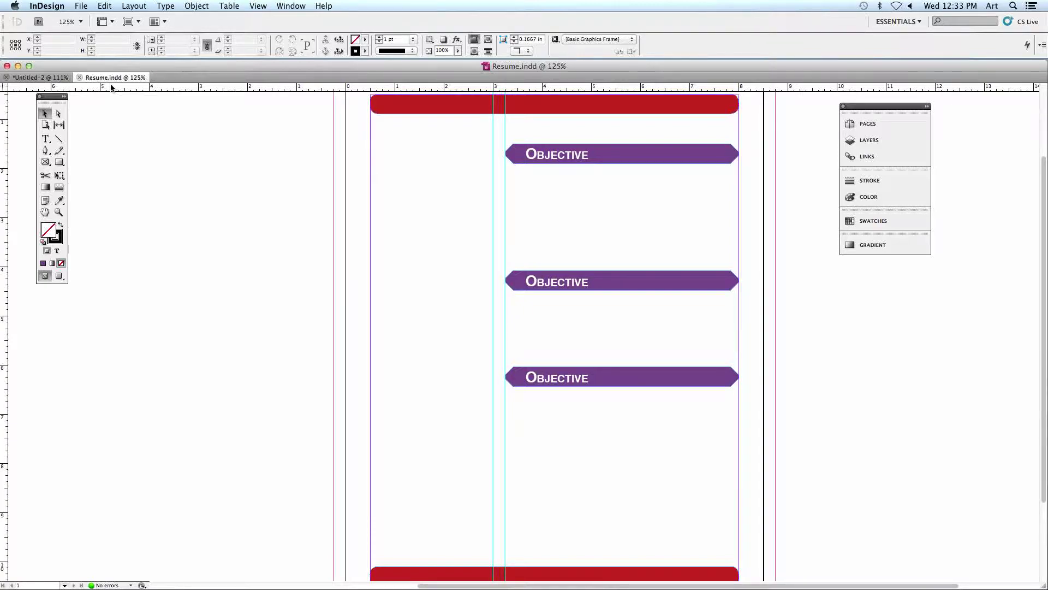
left_click(46, 140)
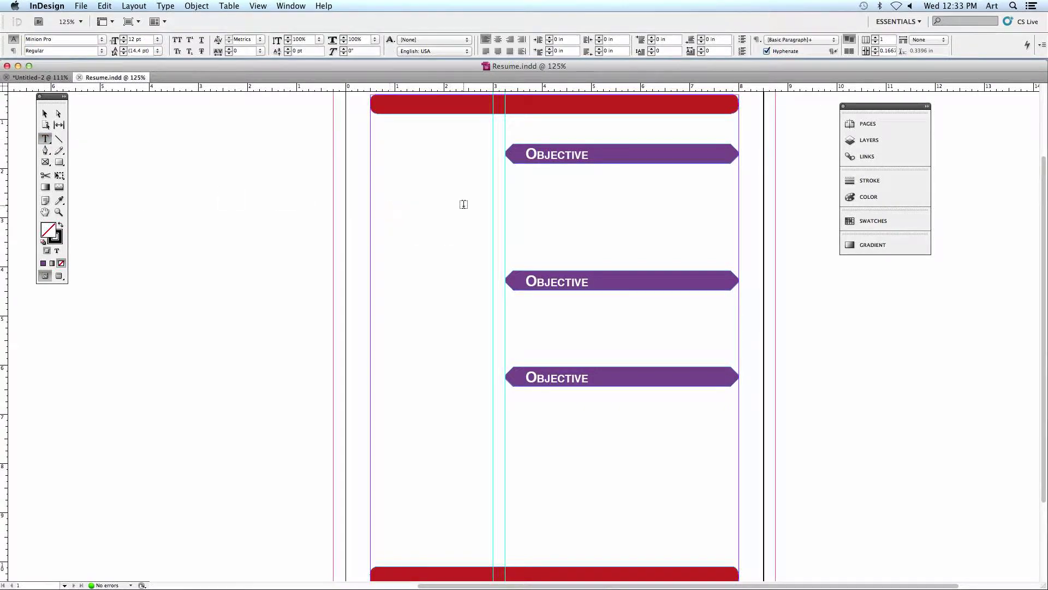
left_click_drag(506, 175, 741, 233)
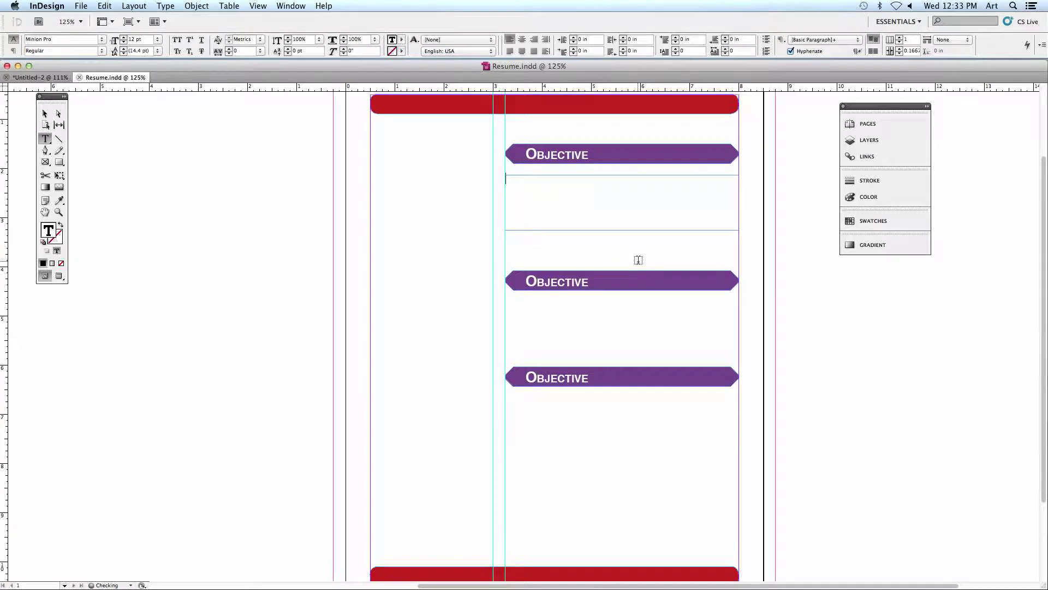
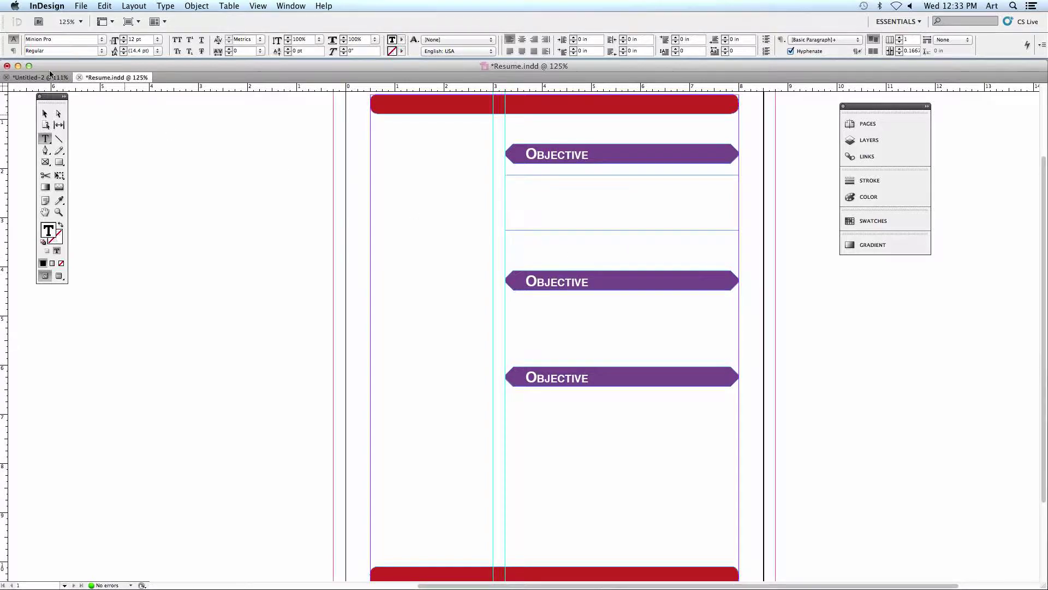
Step: Enter "To obtain an entry-level position in a creative environment that will foster my graphic design skills and allow me to grow as a professional." below Objective
left_click(28, 78)
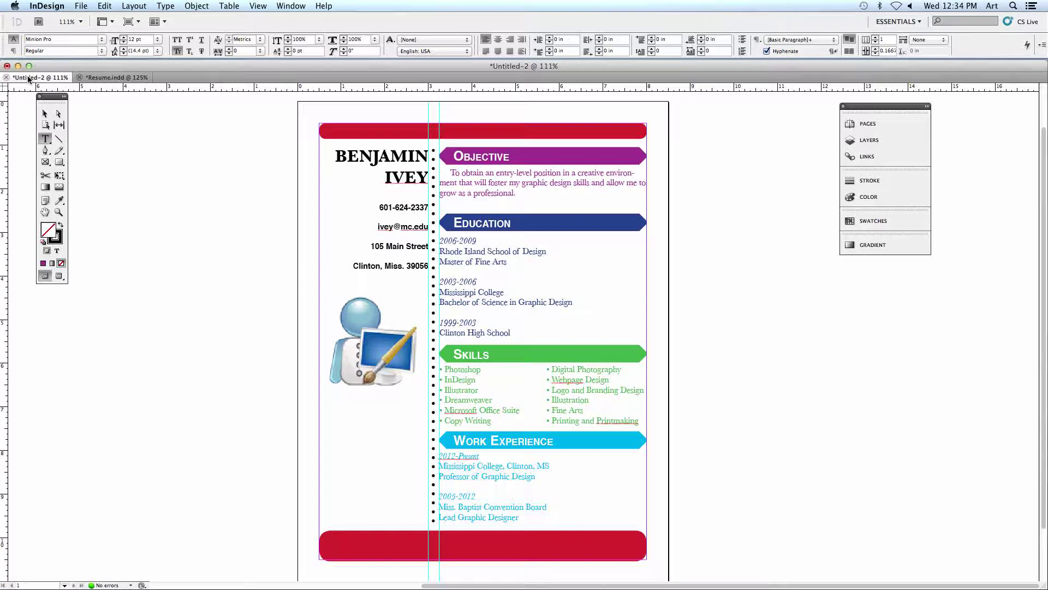
left_click(117, 78)
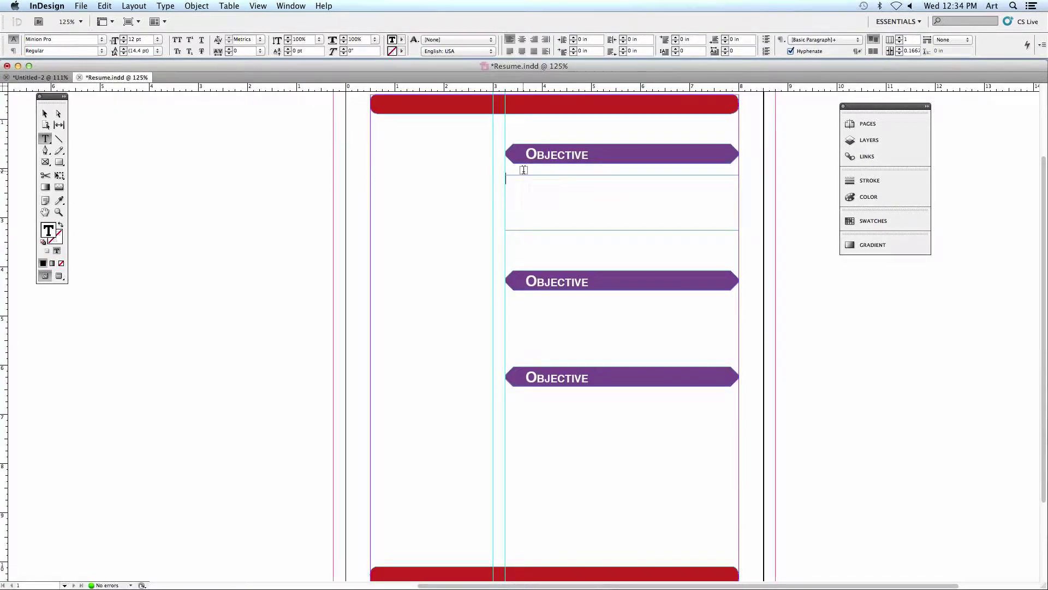
left_click(507, 179)
type("To obtain an entry-level position in a")
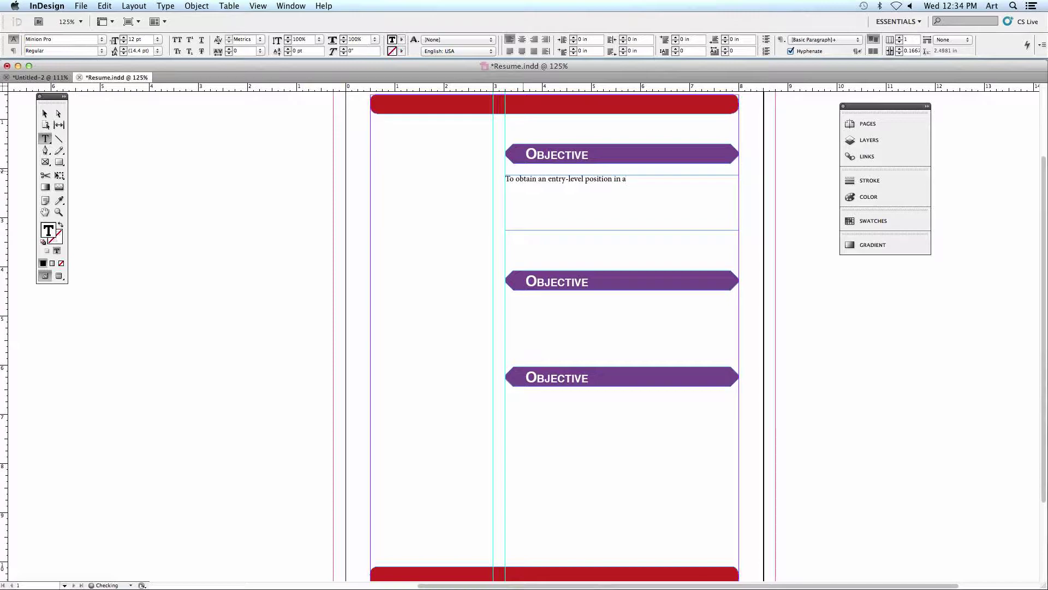
type(" creative environment that will fooster my graphic design")
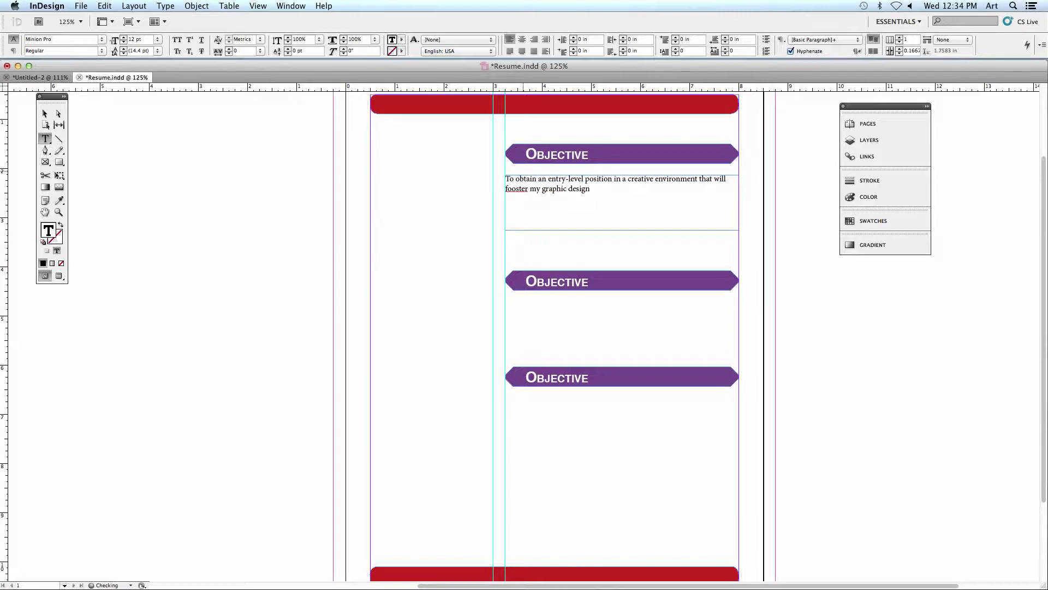
type(" skills and allow me to grow as a professional.")
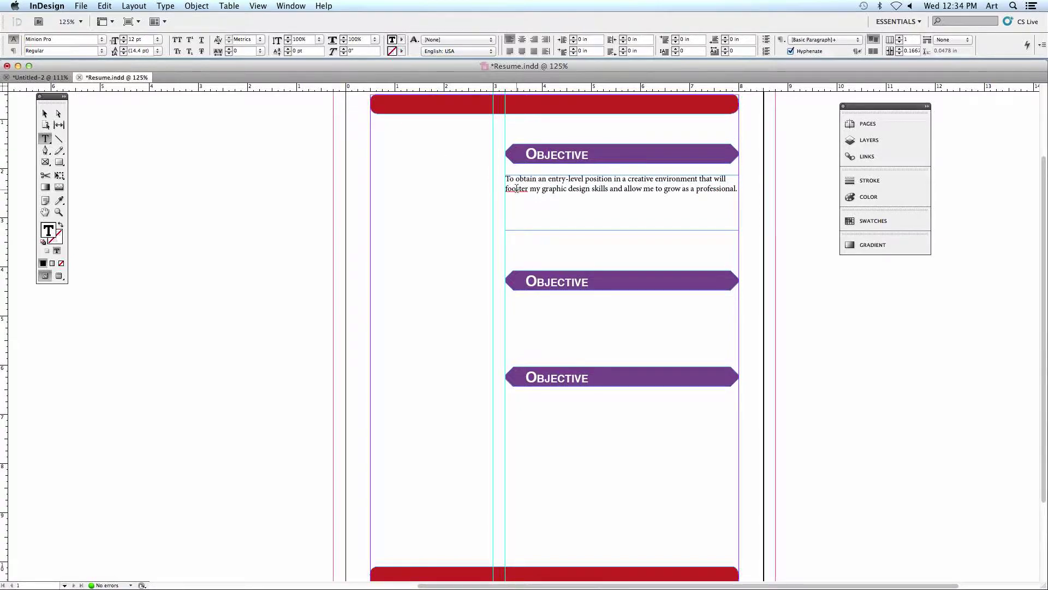
left_click(517, 189)
key("BackSpace")
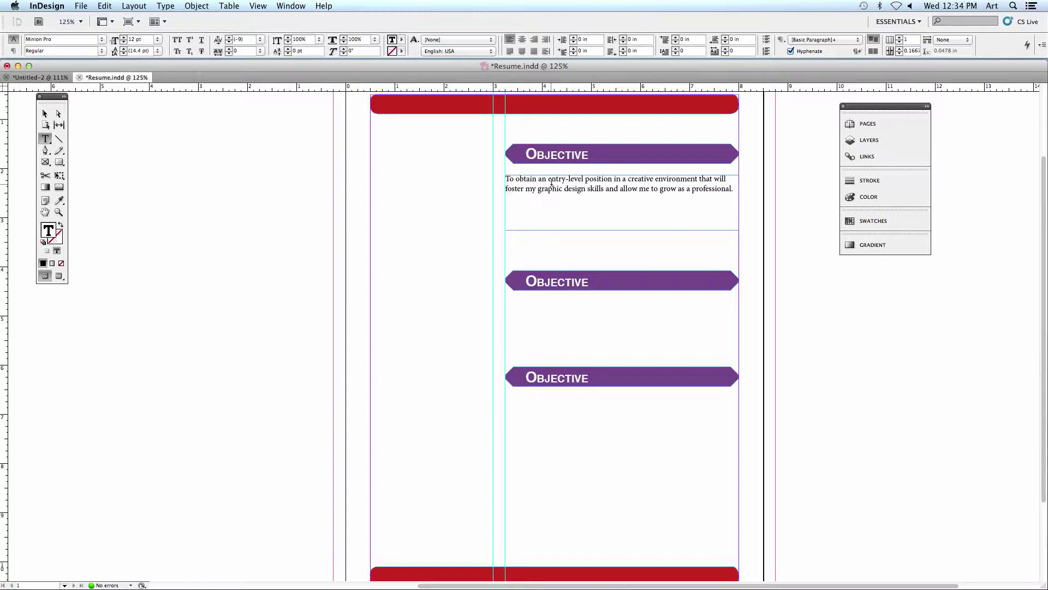
Step: Set the whole paragraph below the first Objective bar in the Baskerville font
left_click_drag(735, 189, 496, 176)
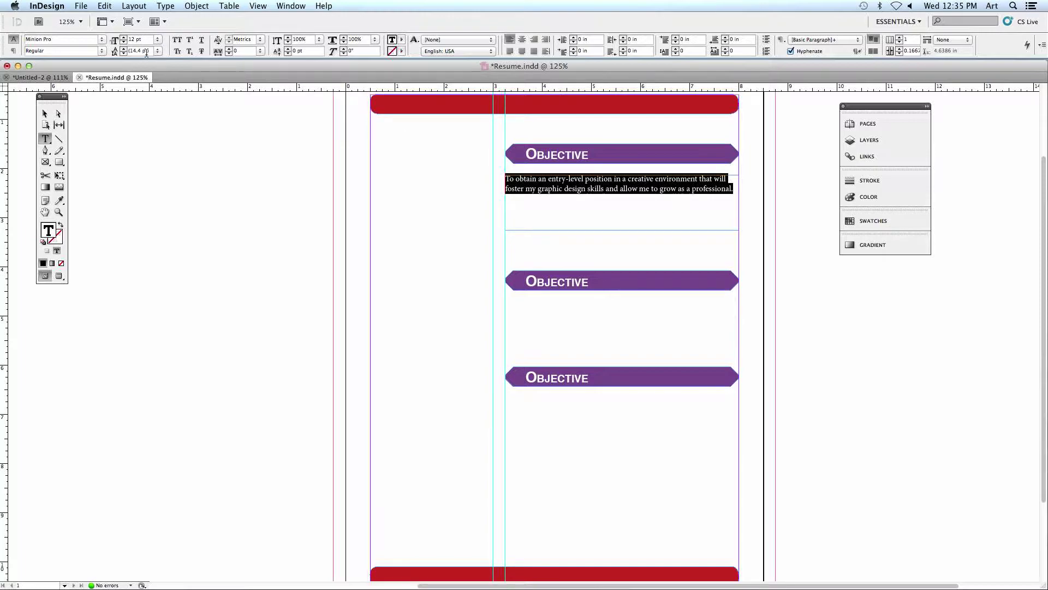
left_click(103, 40)
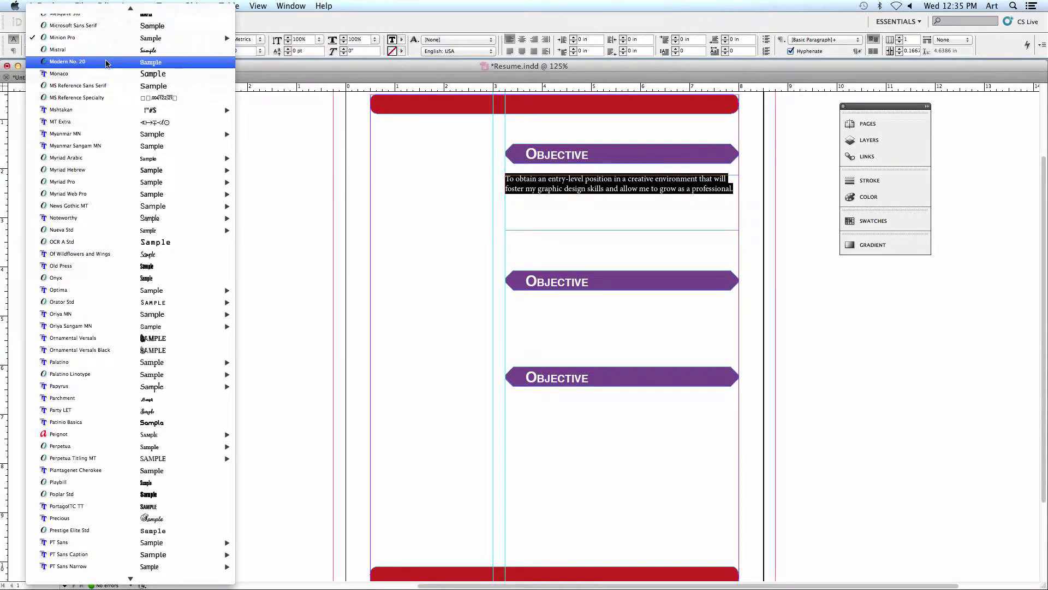
scroll(107, 63, "up", 15)
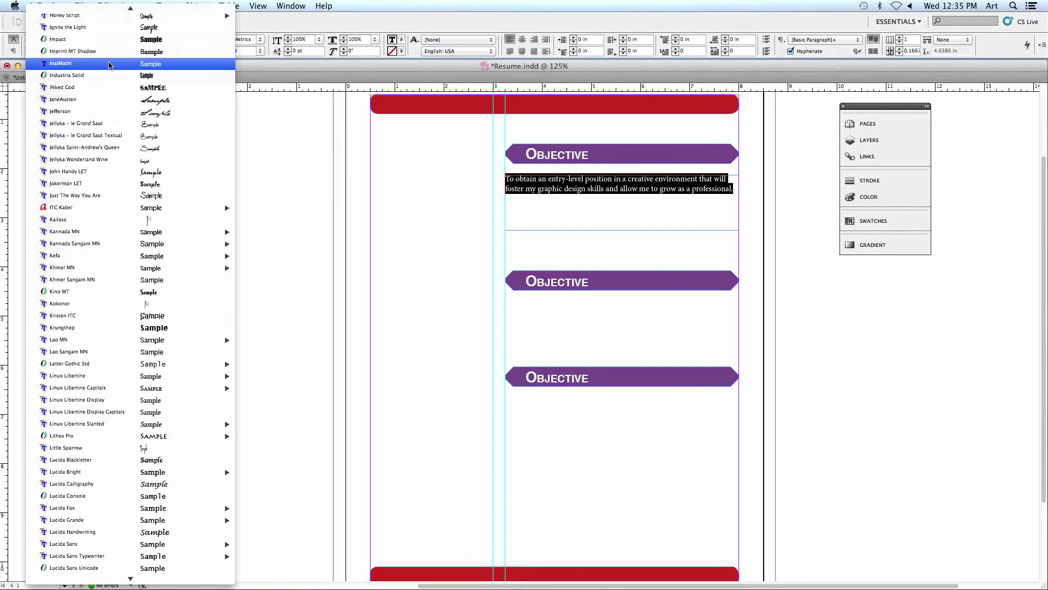
key("Escape")
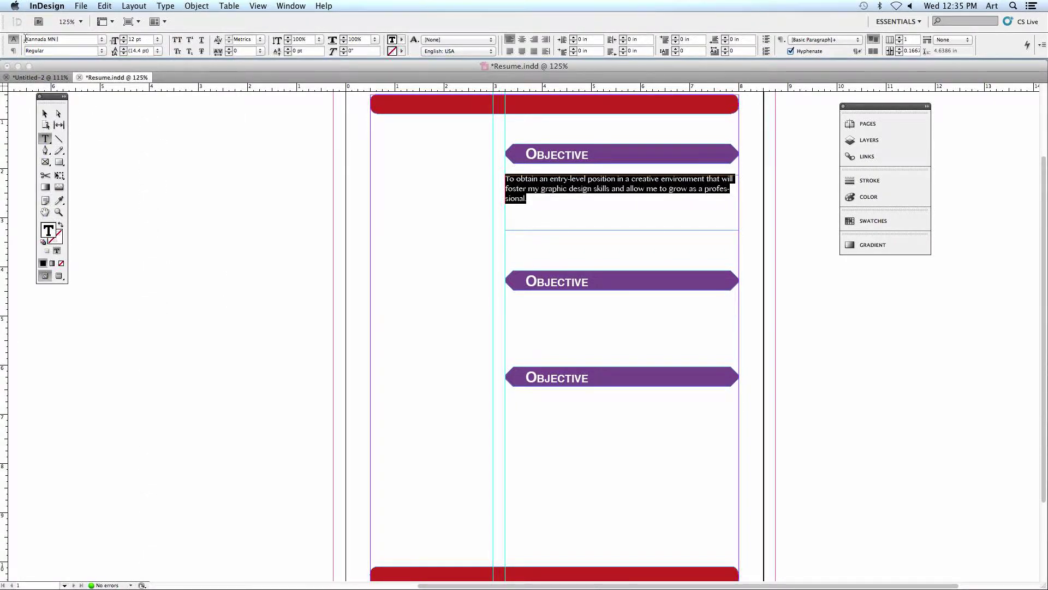
key("Return")
key("Return")
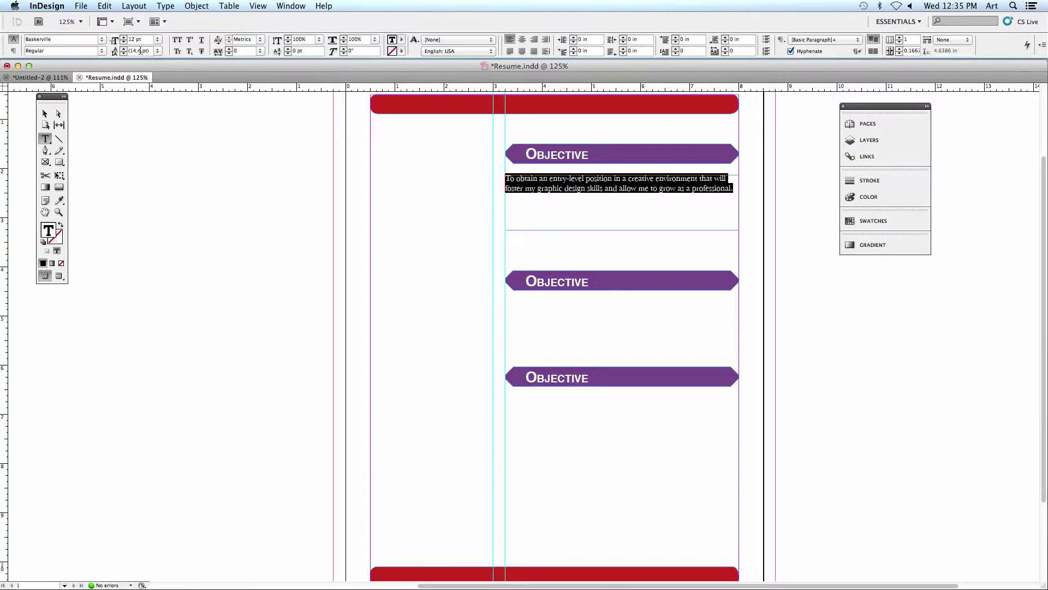
Step: Review the Baskerville style options and set the objective paragraph's font size to 14 pt
left_click(102, 50)
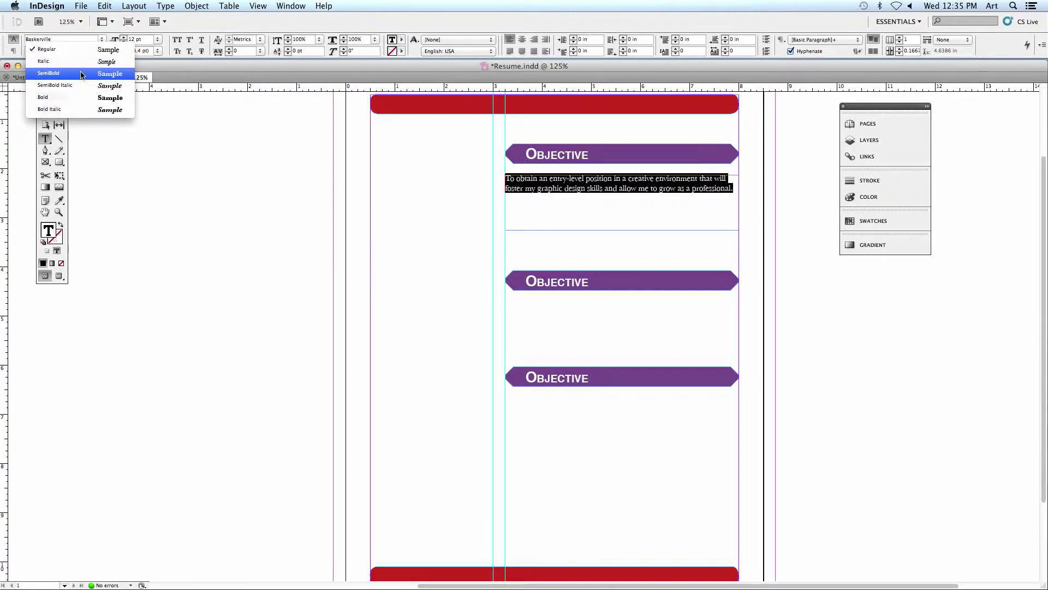
left_click(143, 41)
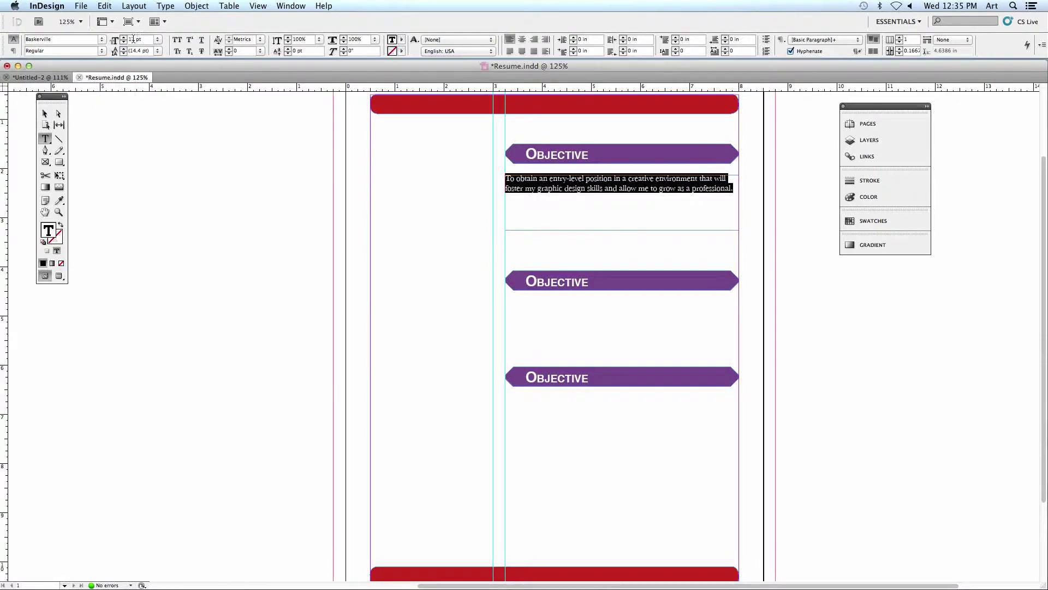
type("11")
key("Return")
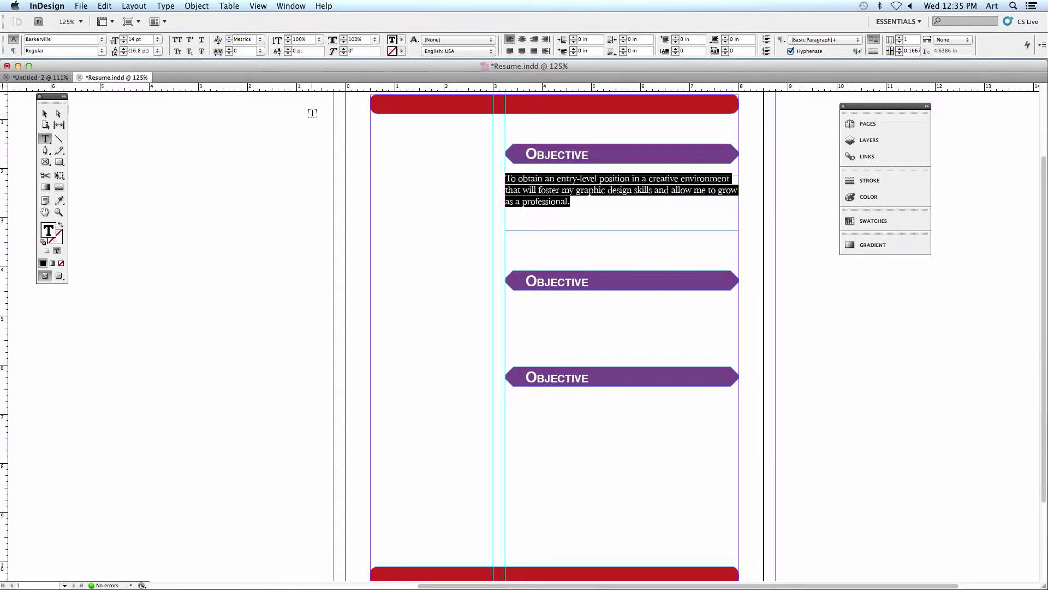
Step: Add a purple CMYK swatch of C=52 M=83 Y=0 K=0 and use it as the fill of the selected Objective paragraph
left_click(402, 41)
left_click(402, 40)
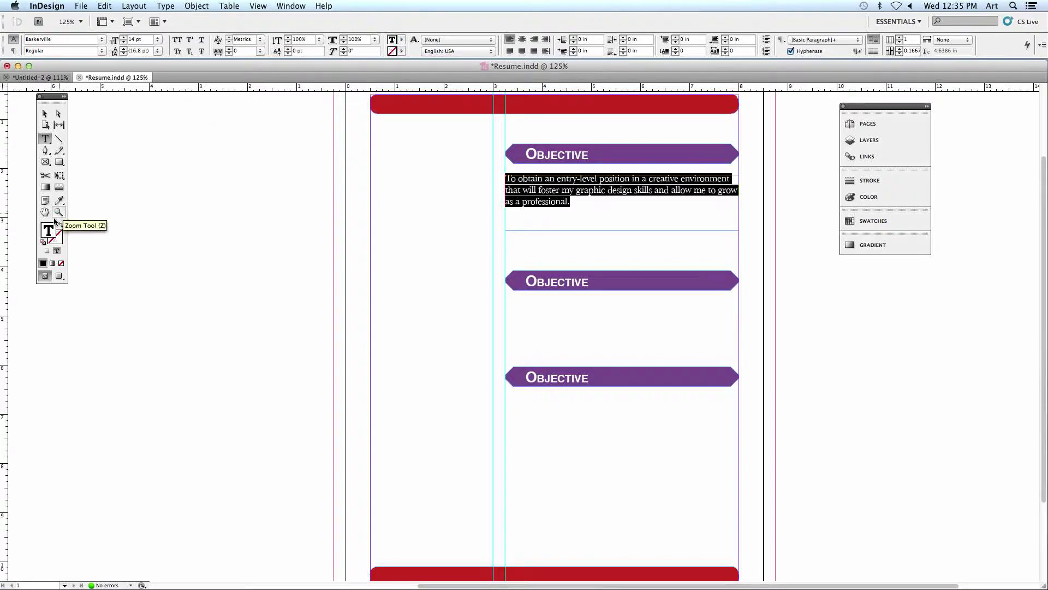
double_click(48, 232)
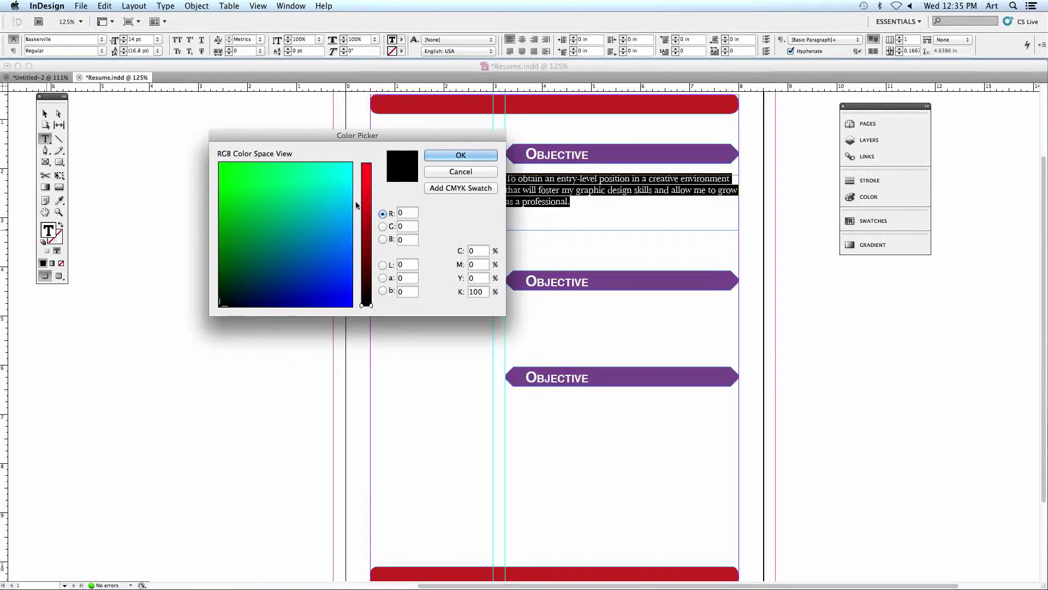
left_click(366, 228)
left_click_drag(335, 236, 315, 281)
left_click_drag(368, 137, 372, 130)
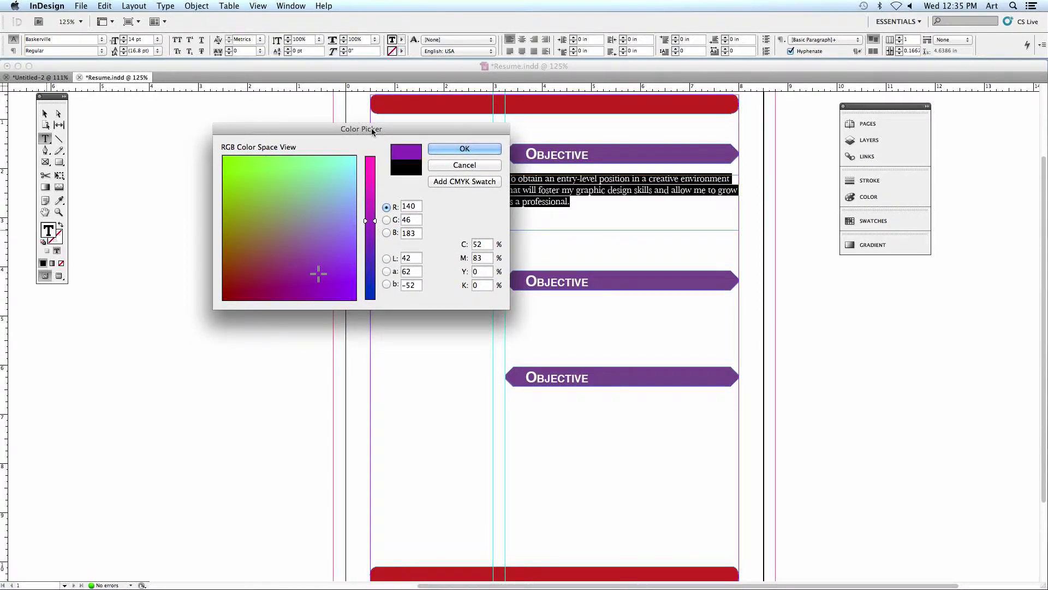
left_click(478, 182)
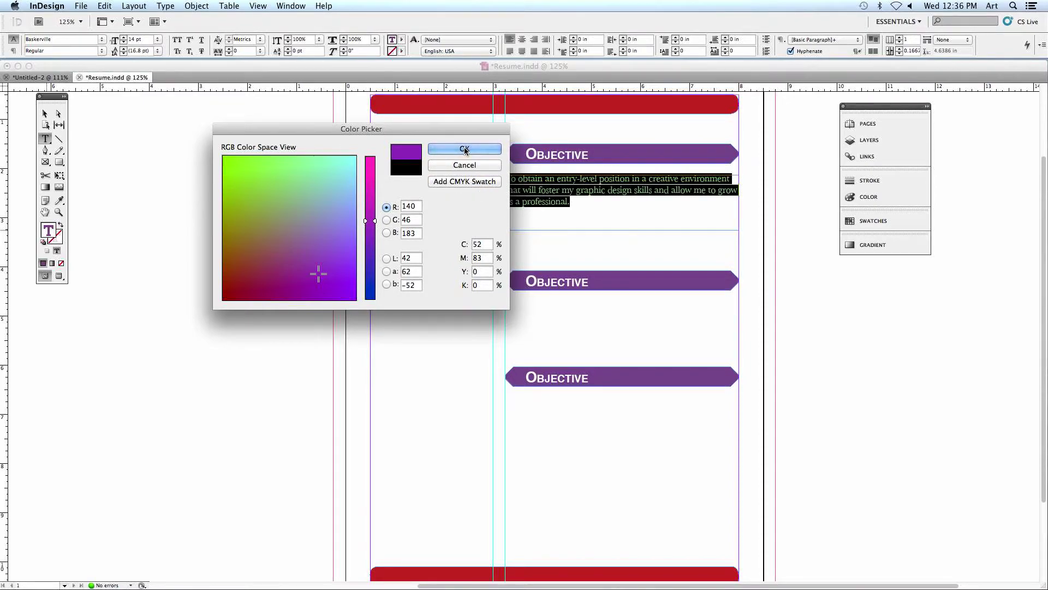
left_click(467, 149)
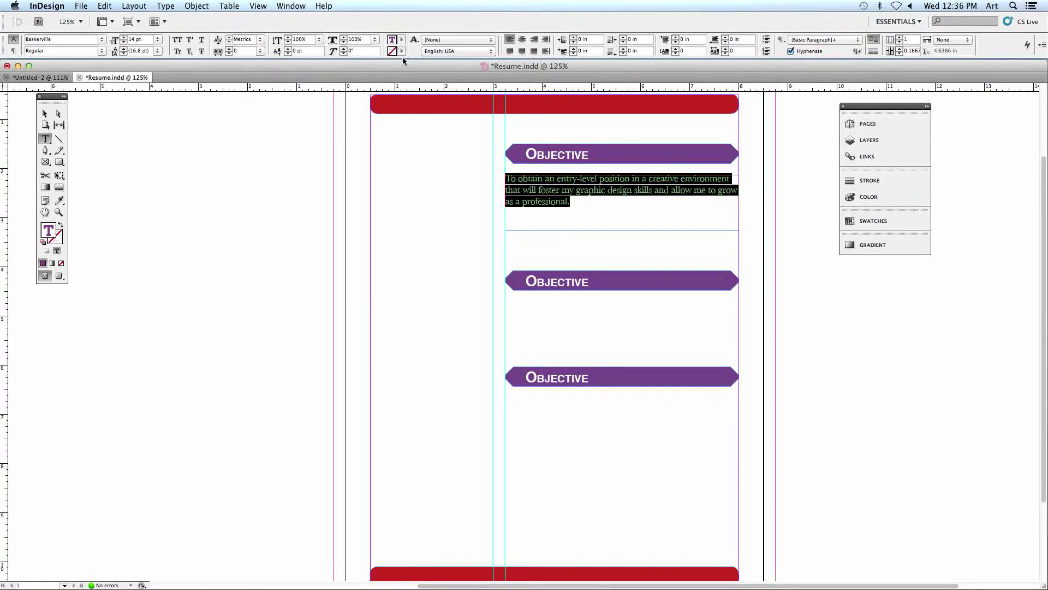
Step: Apply the saved C=52 M=83 Y=0 K=0 swatch to the Objective paragraph and check the colored text deselected and selected
left_click(401, 41)
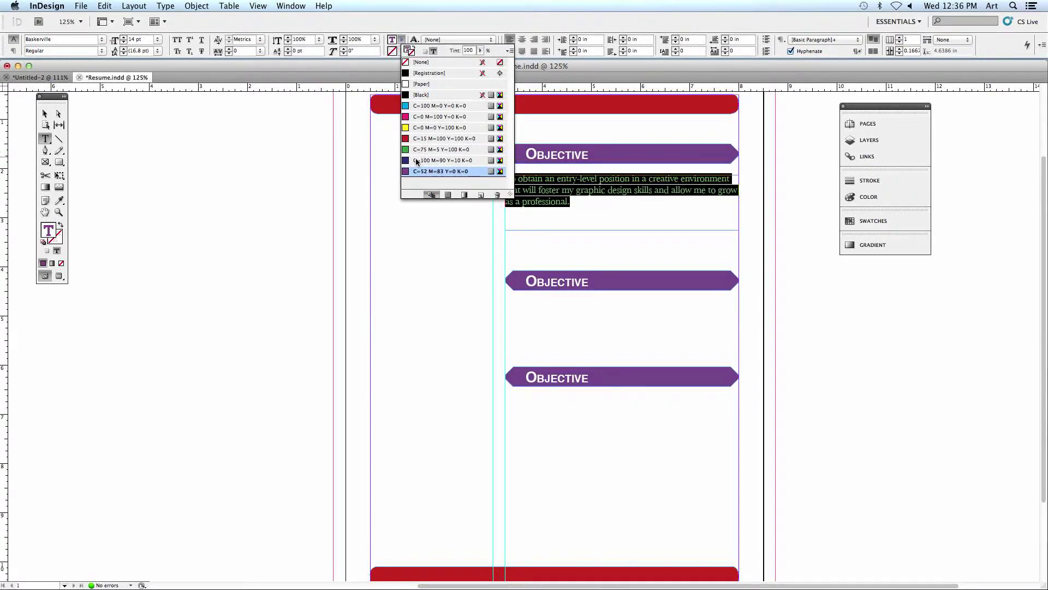
left_click(460, 172)
left_click(580, 214)
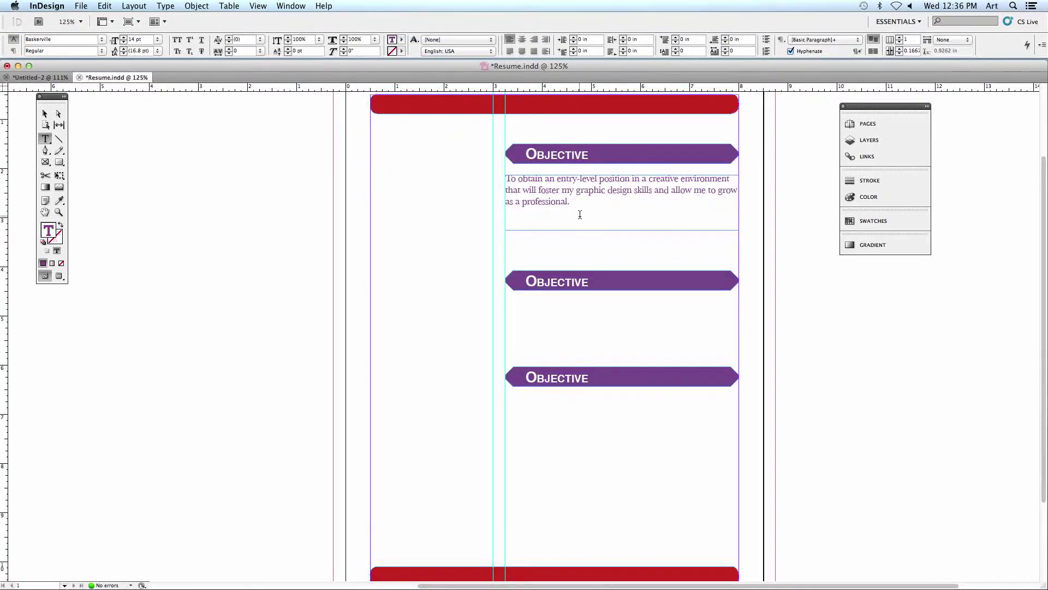
left_click_drag(570, 202, 444, 169)
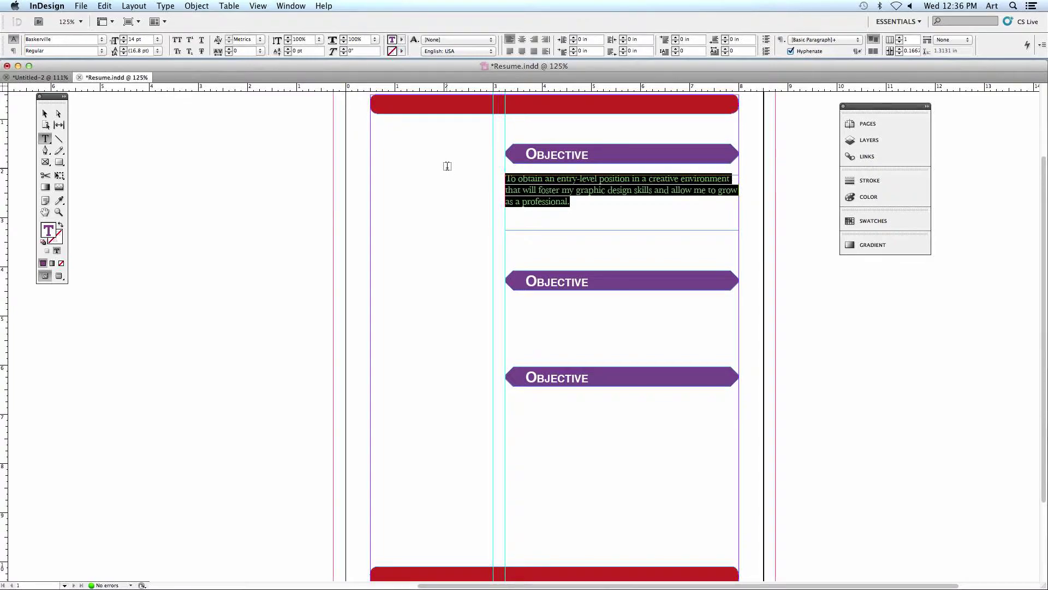
left_click(521, 189)
Step: Try indenting the first line of the Objective paragraph with a tab character, and remove the tab
scroll(546, 190, "left", 3)
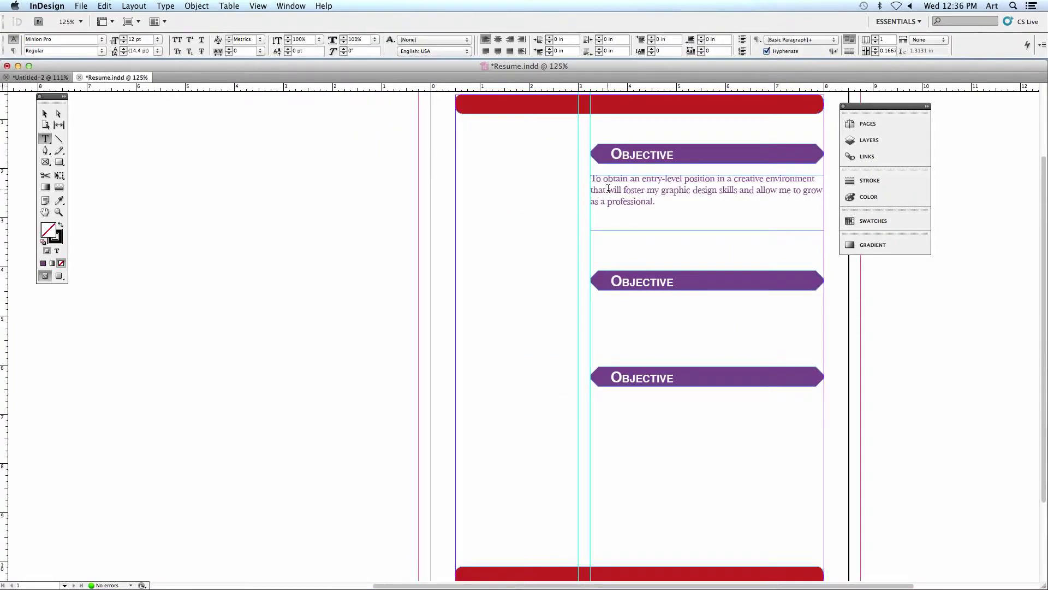
scroll(608, 189, "down", 2)
left_click(45, 113)
left_click_drag(490, 162, 342, 215)
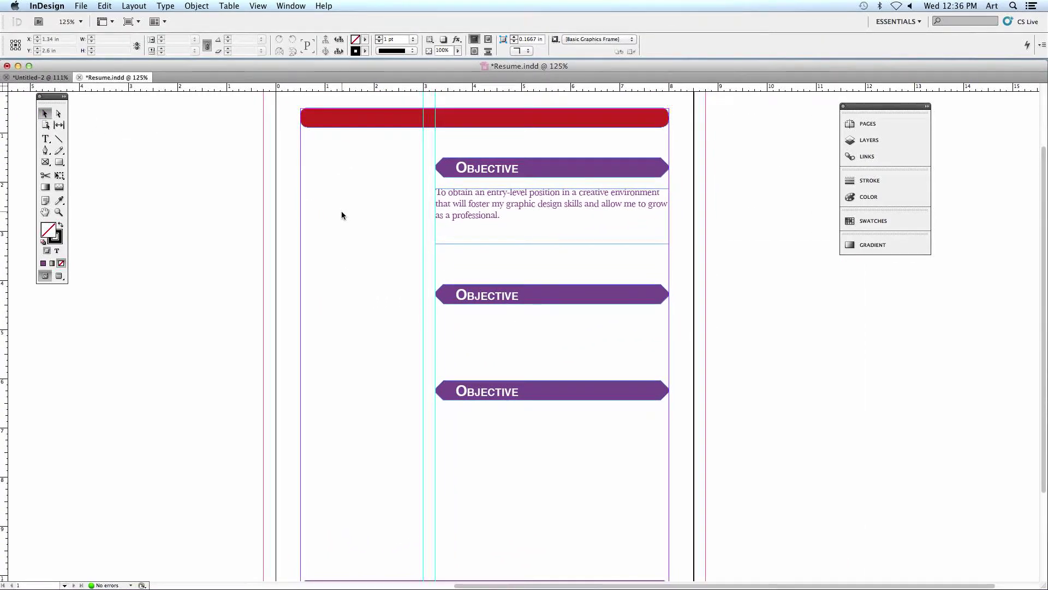
key("super+equal")
key("super+equal")
left_click_drag(357, 168, 308, 261)
double_click(404, 223)
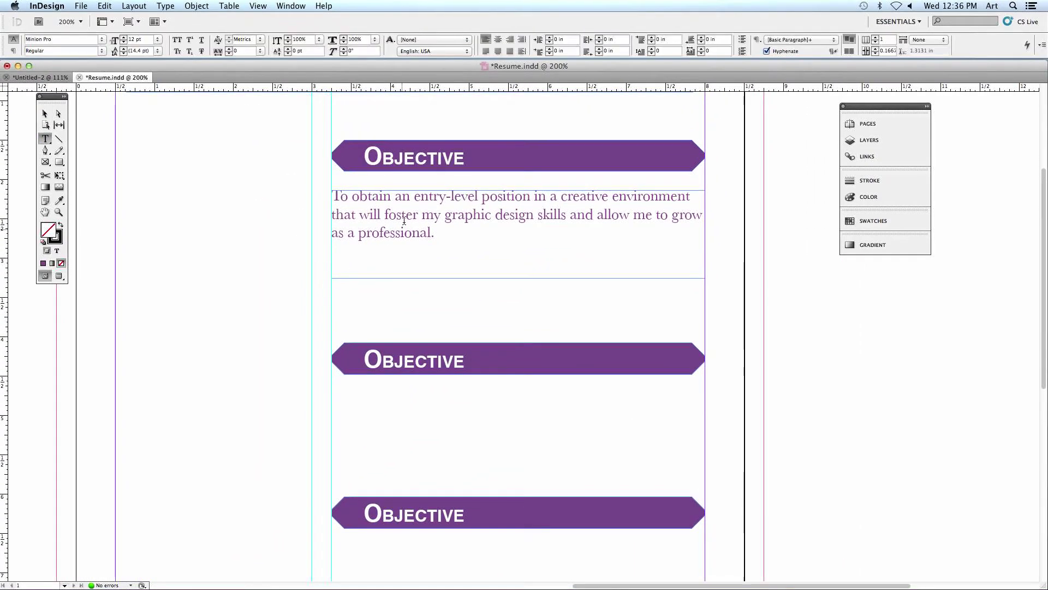
left_click(404, 223)
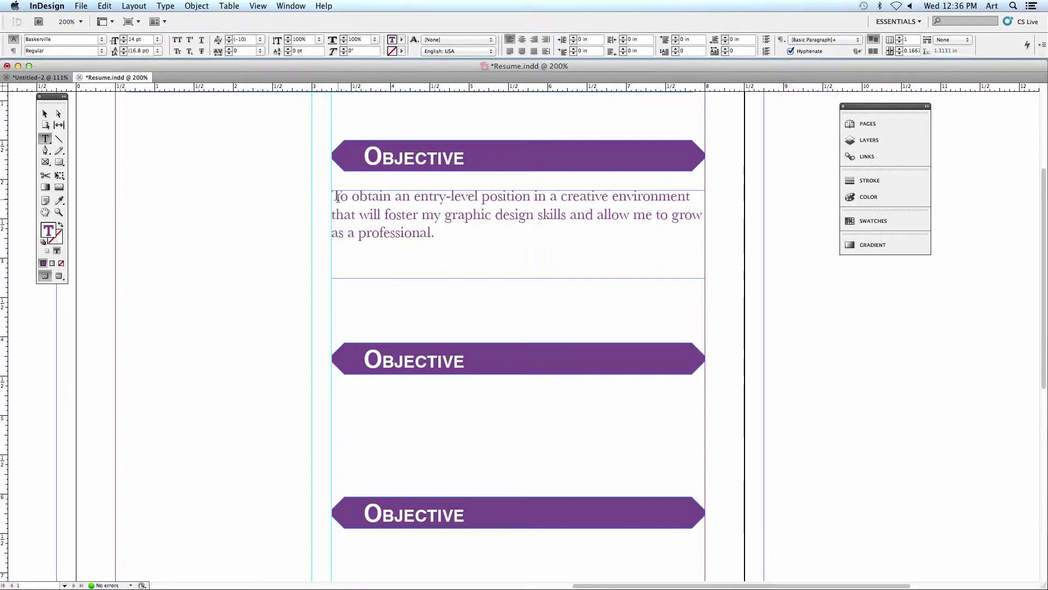
left_click(424, 259)
key("Tab")
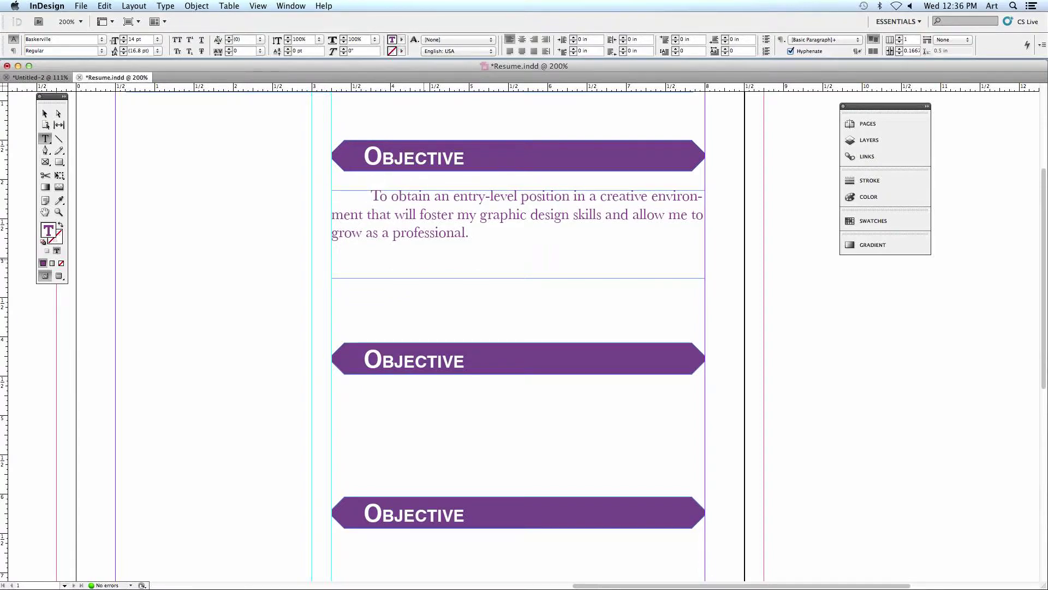
key("BackSpace")
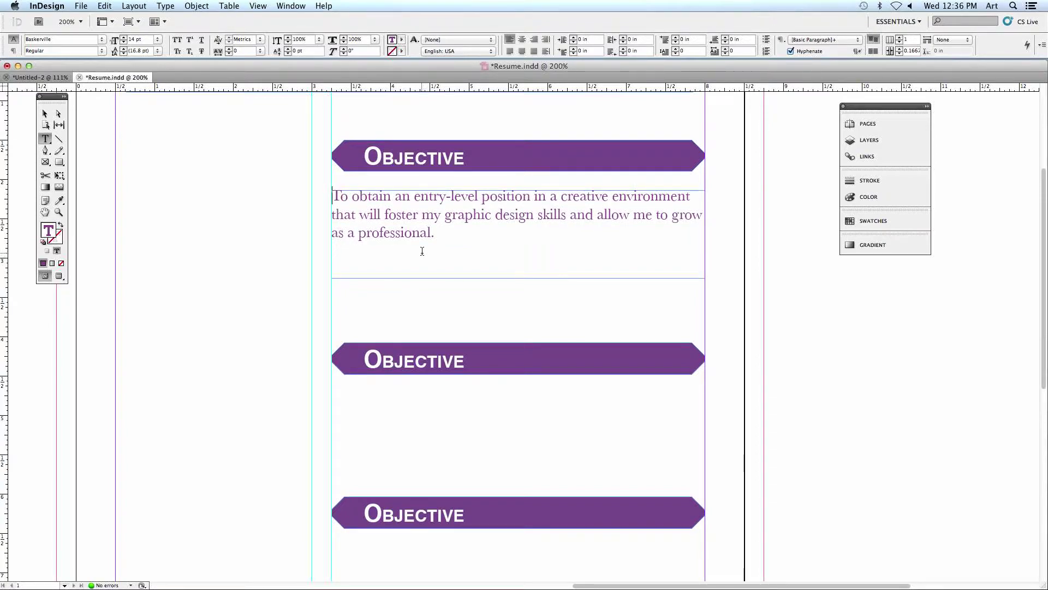
Step: Give the whole Objective paragraph a first-line left indent of 0.25 in
left_click_drag(433, 239, 316, 192)
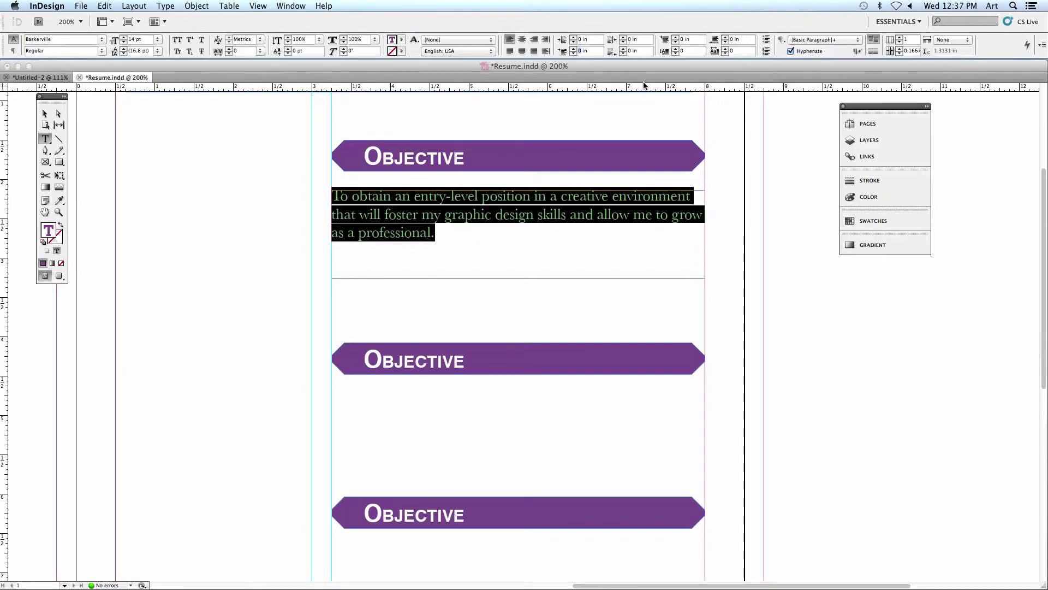
type(".25 in")
key("Return")
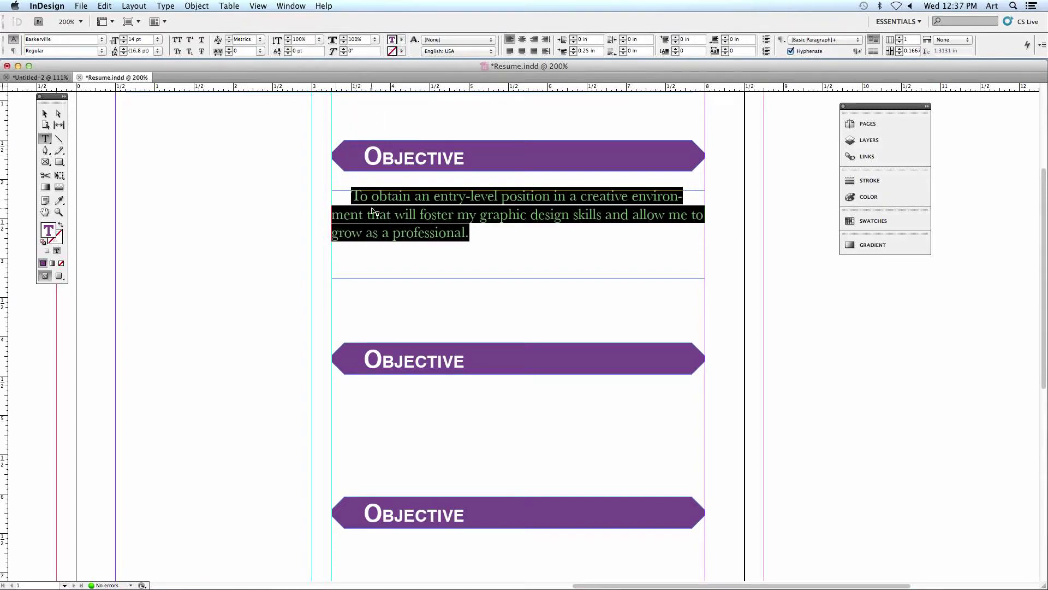
key("Left")
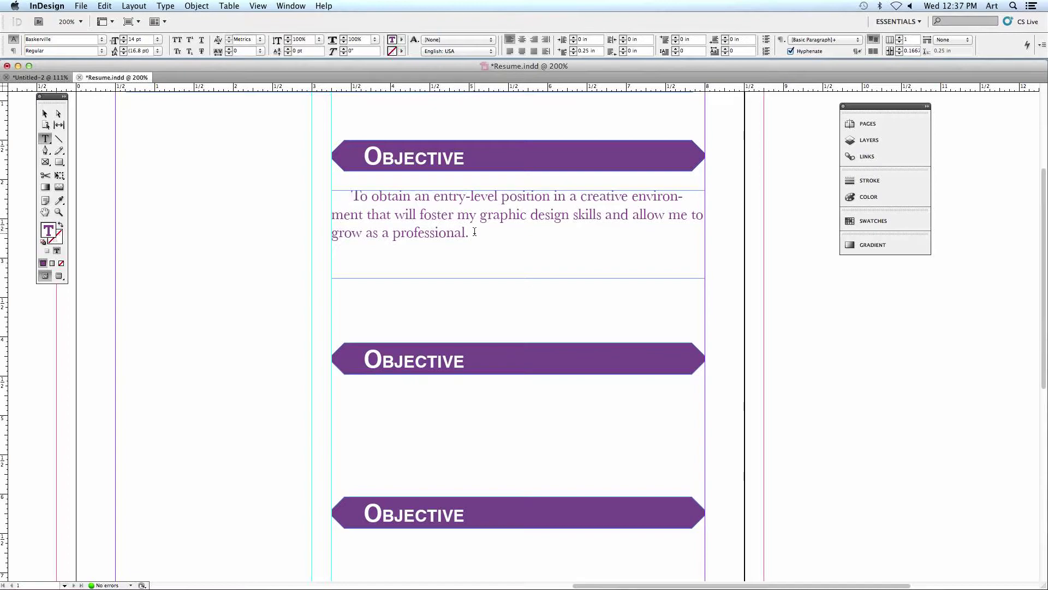
Step: Test the first-line indent with a second paragraph of filler text after "professional.", and delete that paragraph
left_click(488, 234)
key("Return")
type("lakjsdf;lkj;laksjdf;lk j;lk j;lldkjflak")
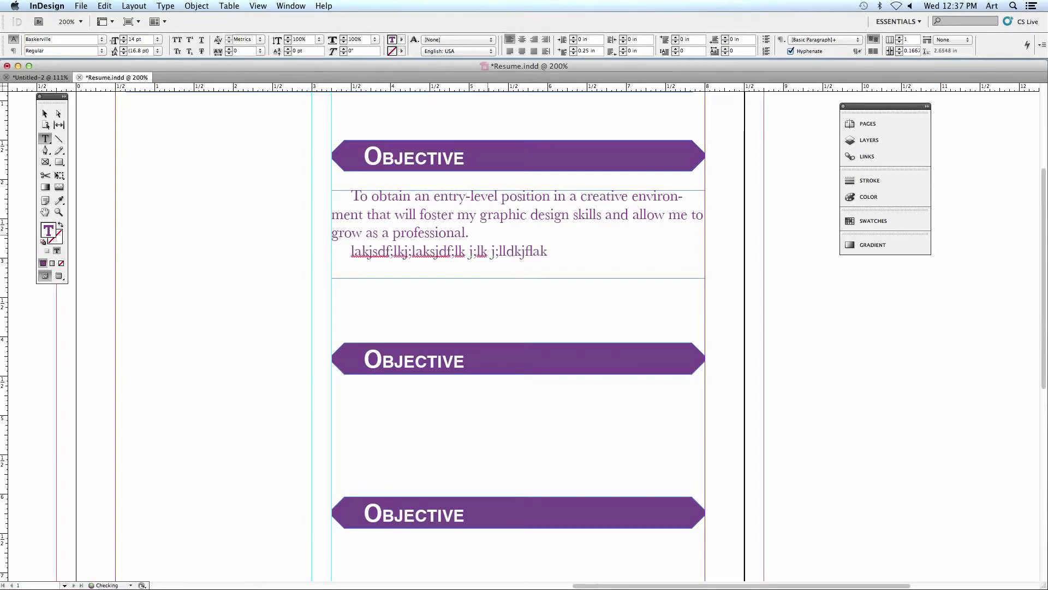
type("dsjljoi elkrjd;flkajsd;flakjsd;flaskjdf;alsdkjf")
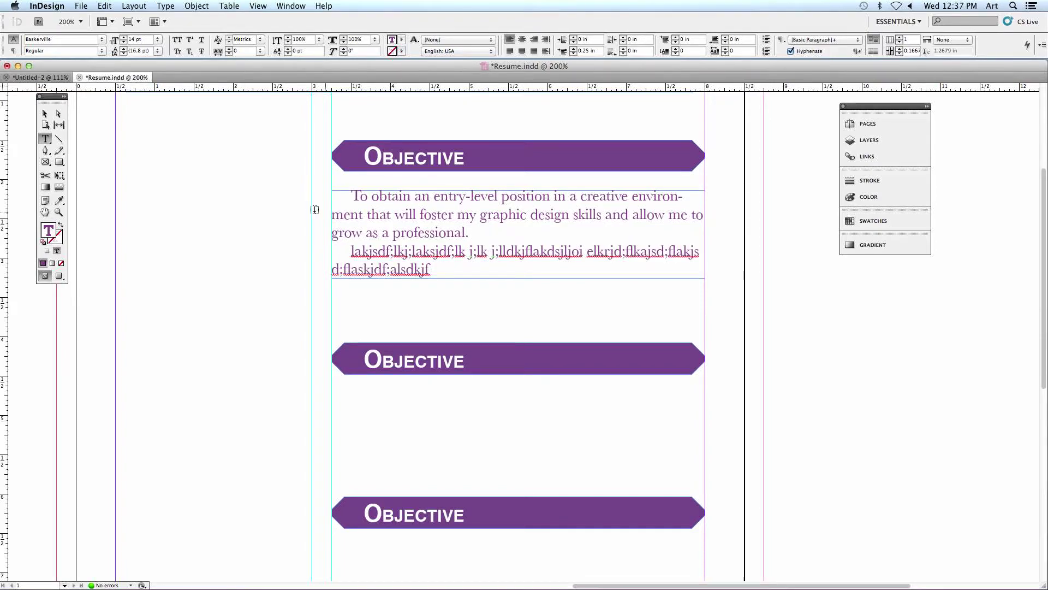
left_click(349, 250, "shift")
key("BackSpace")
key("BackSpace")
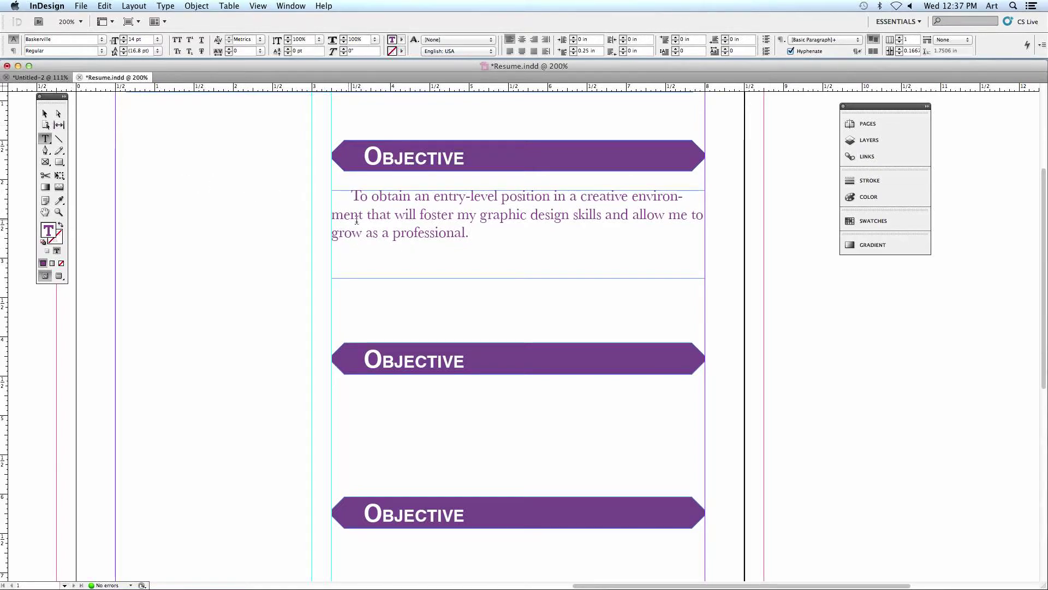
Step: Try shrinking the Objective paragraph's text frame to about 3.01 in wide and 0.33 in high
left_click(45, 114)
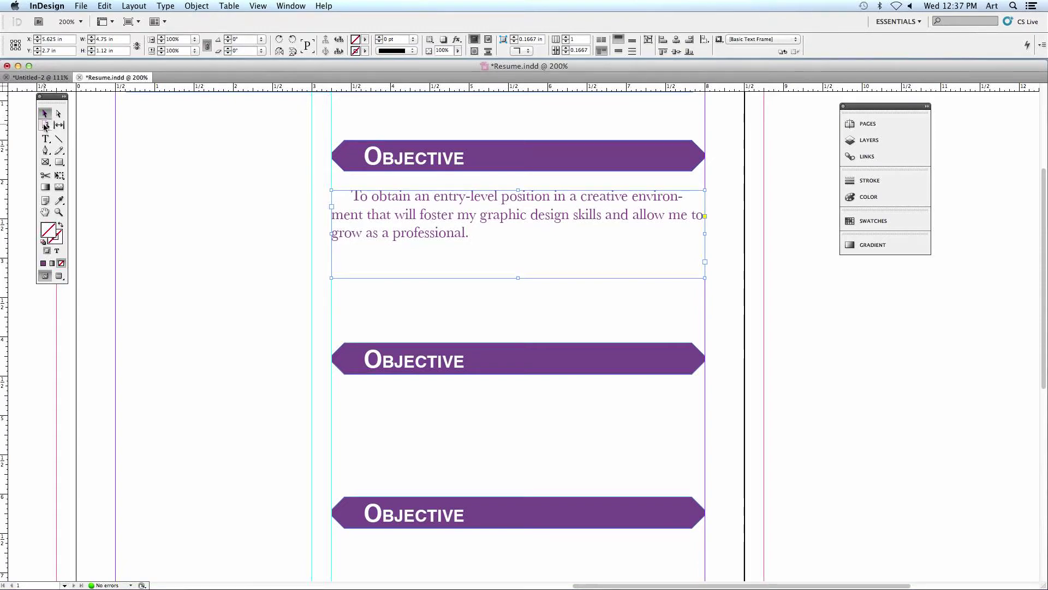
left_click_drag(517, 278, 517, 212)
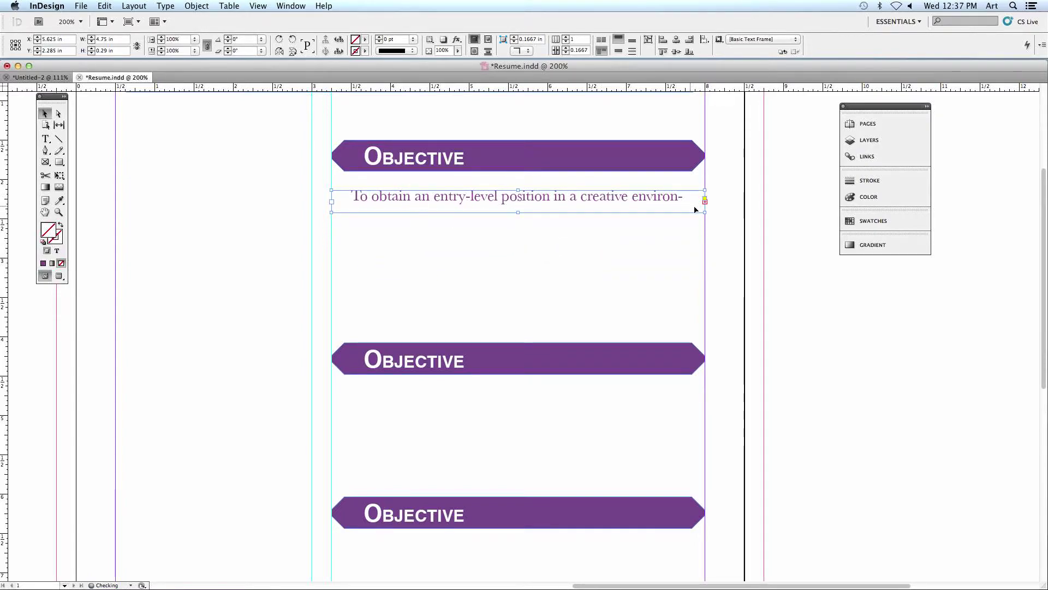
left_click_drag(705, 211, 568, 216)
left_click(481, 262)
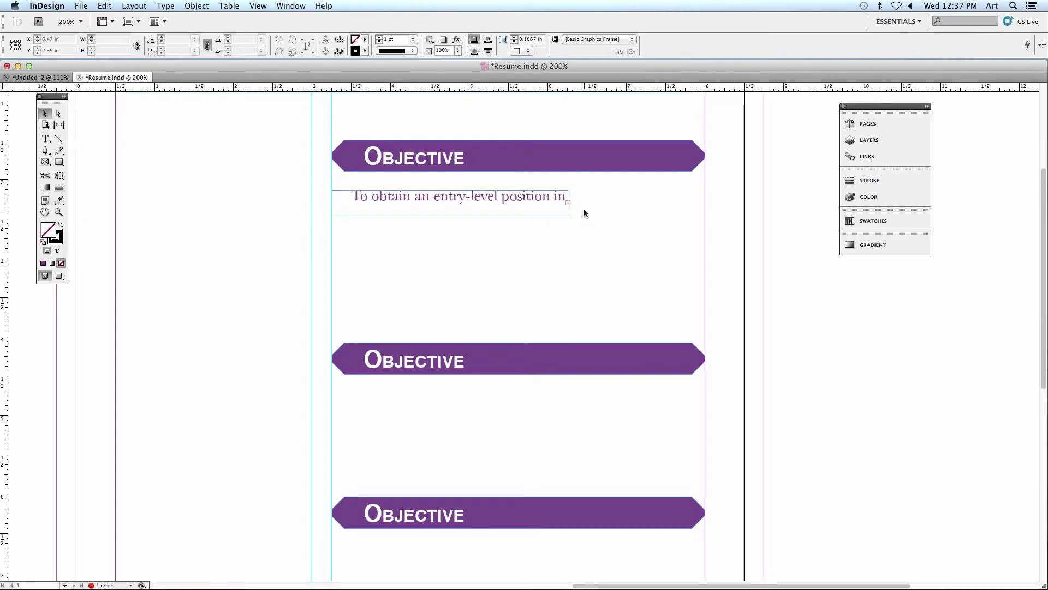
Step: Resize the Objective paragraph's text frame to the full column width of 4.75 in and a height of about 0.72 in
left_click(444, 215)
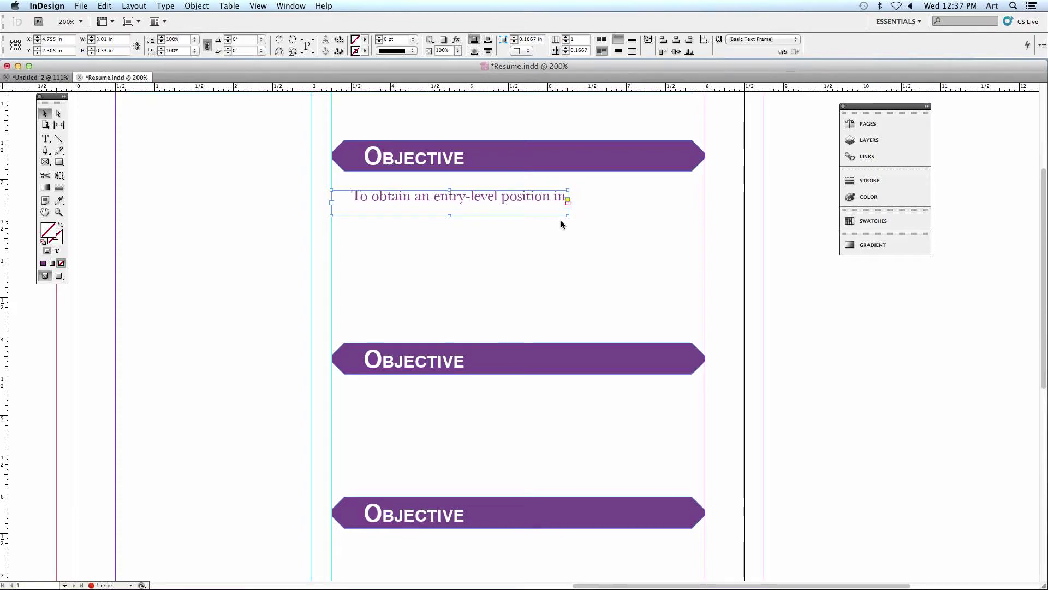
left_click_drag(568, 215, 705, 246)
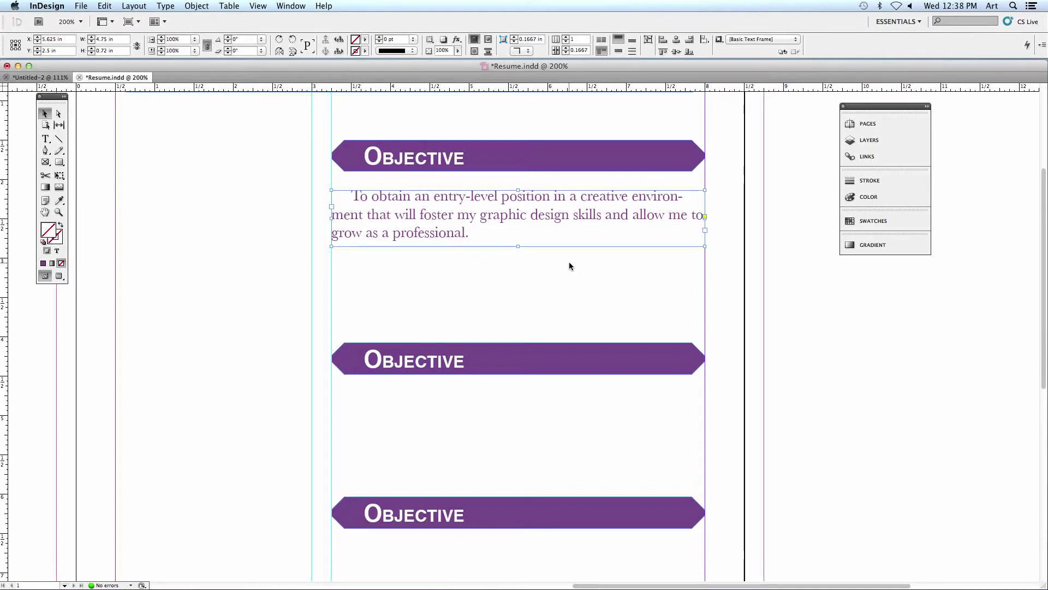
left_click(546, 281)
key("super+minus")
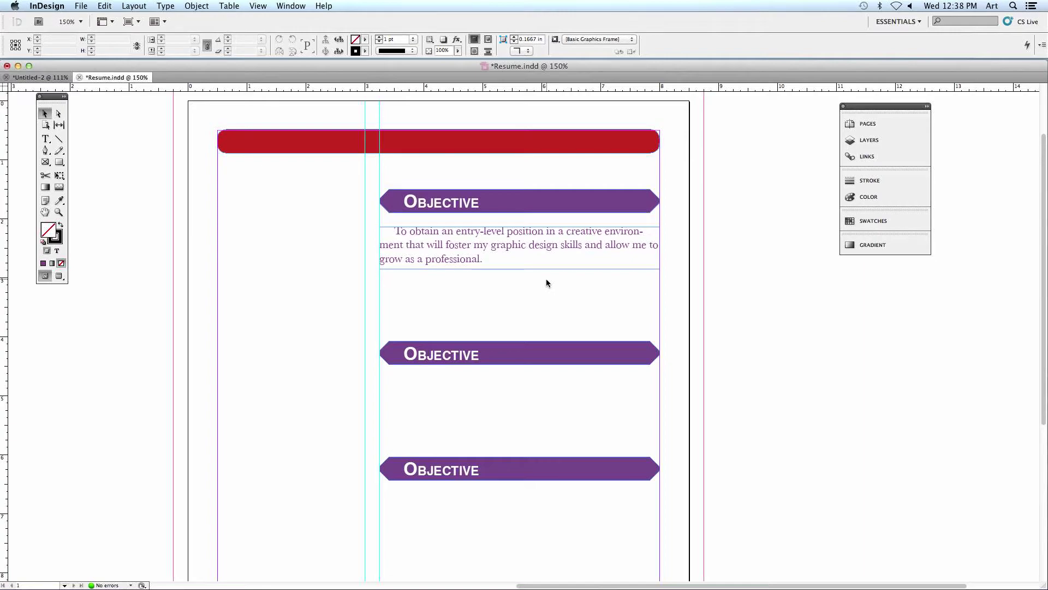
Step: Examine the Education, Skills and Work Experience sections in the Untitled-2 résumé example, and select all text of the Skills list
left_click(39, 77)
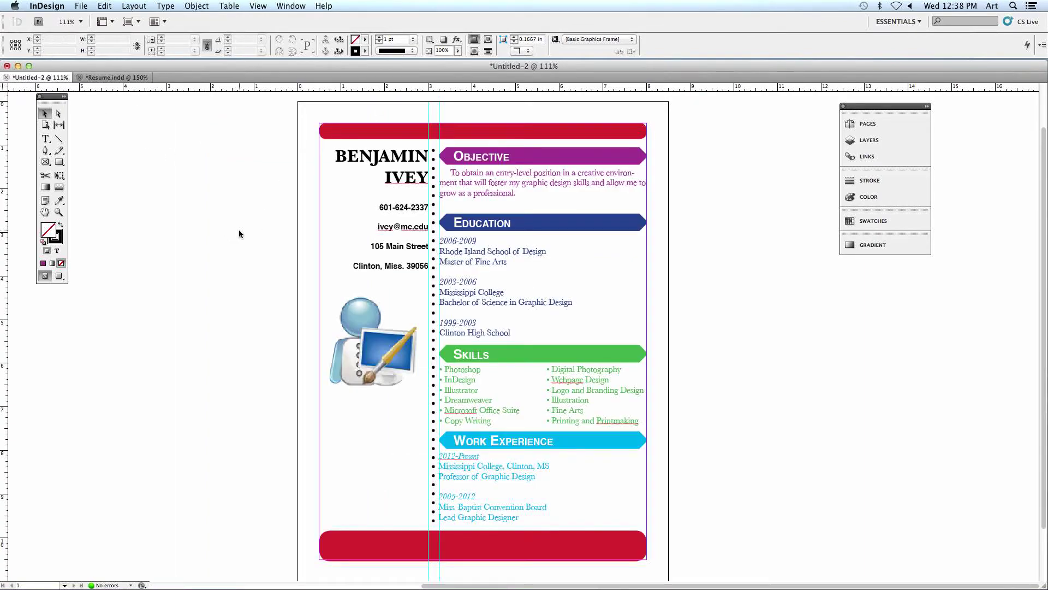
scroll(208, 209, "down", 2)
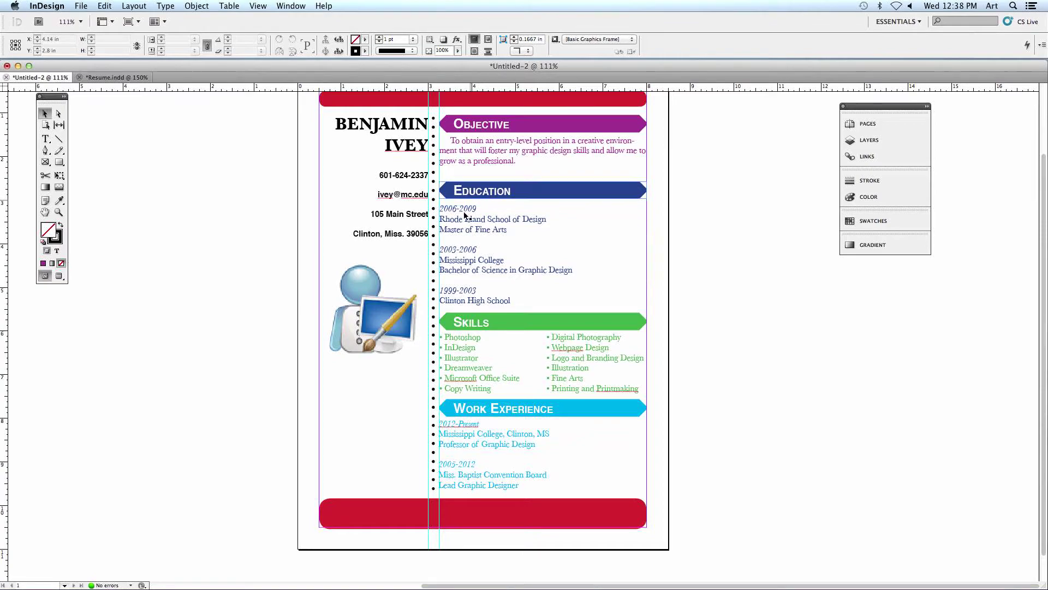
key("super+equal")
key("super+equal")
key("super+equal")
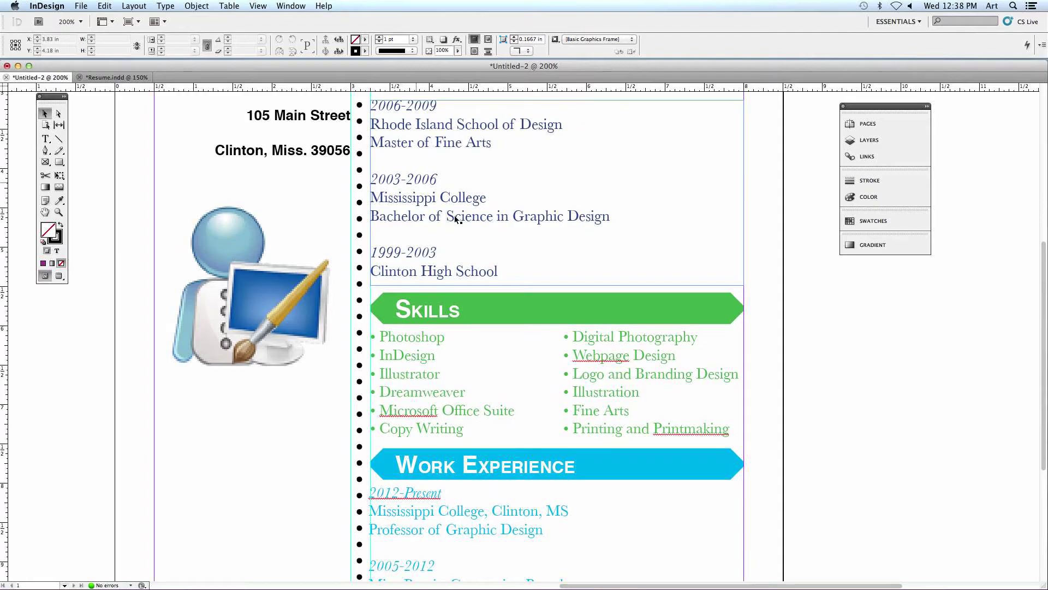
scroll(459, 306, "down", 3)
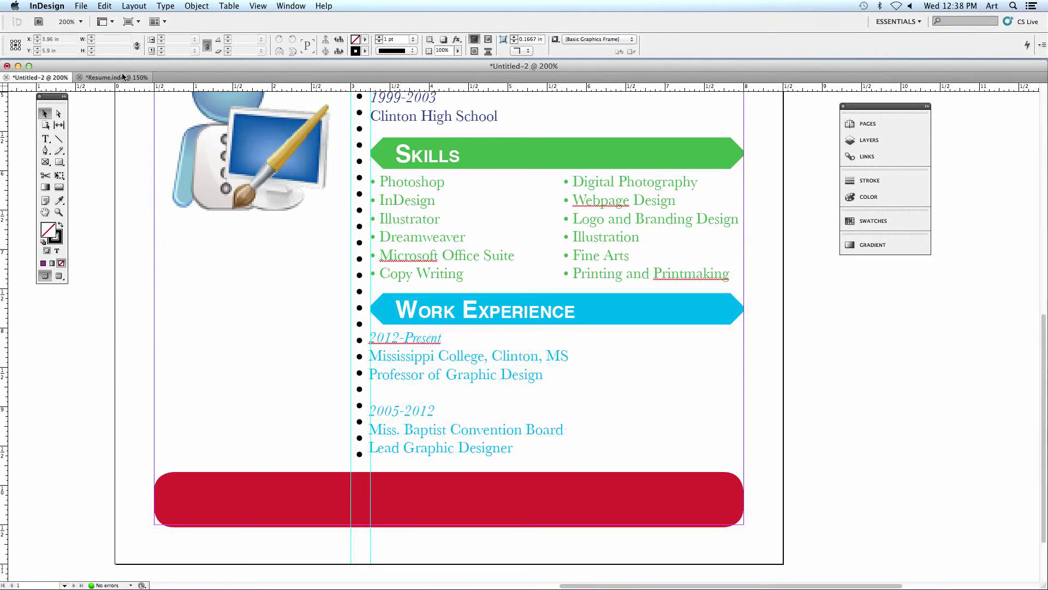
left_click(47, 139)
left_click(419, 226)
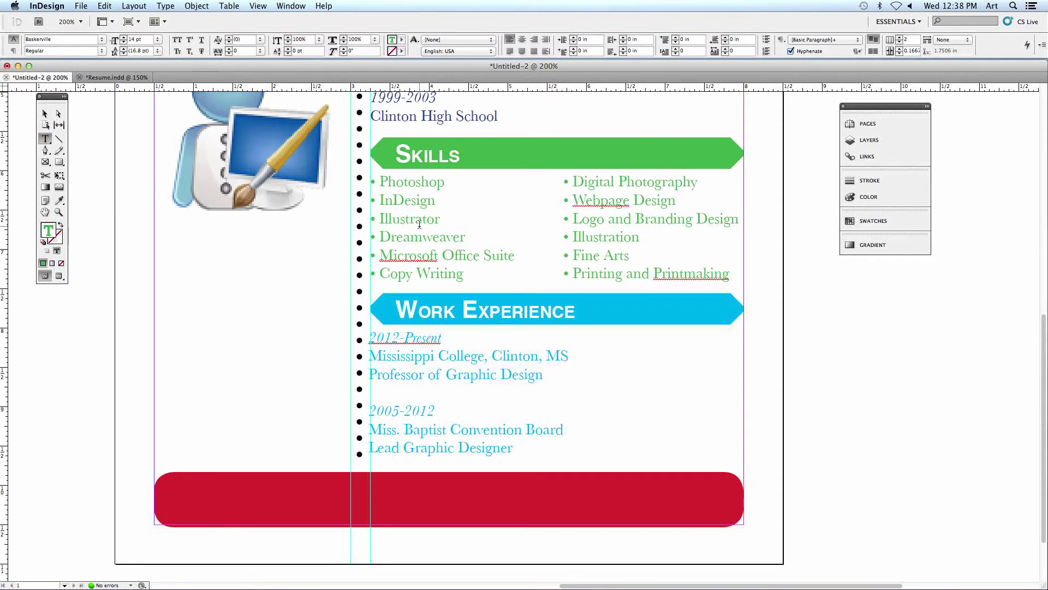
key("super+a")
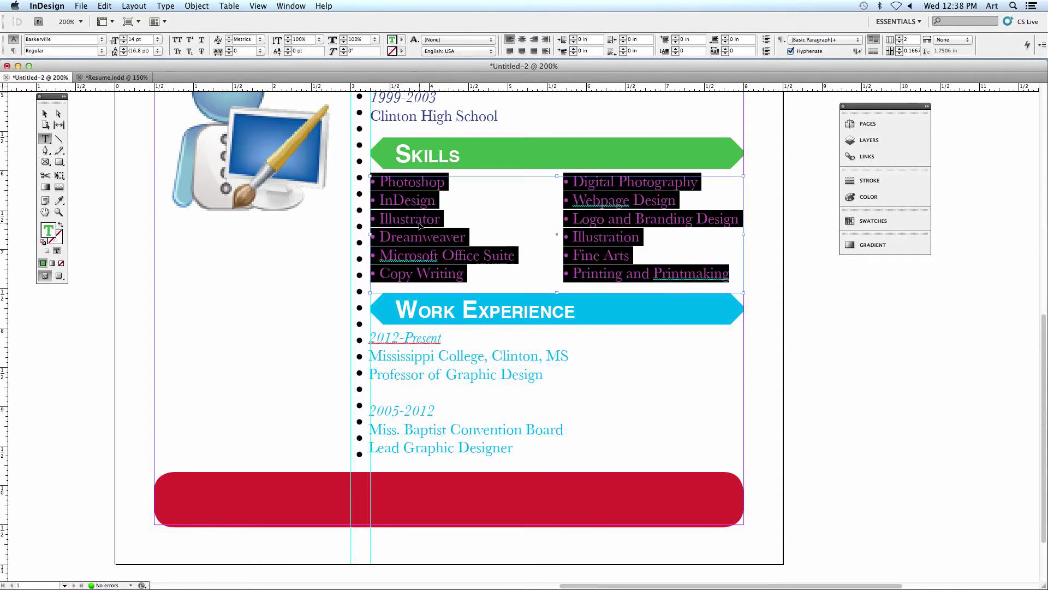
Step: In Resume.indd, change the second Objective heading to "Skills" and draw a column-wide text frame between it and the third heading
left_click(104, 78)
scroll(310, 281, "down", 5)
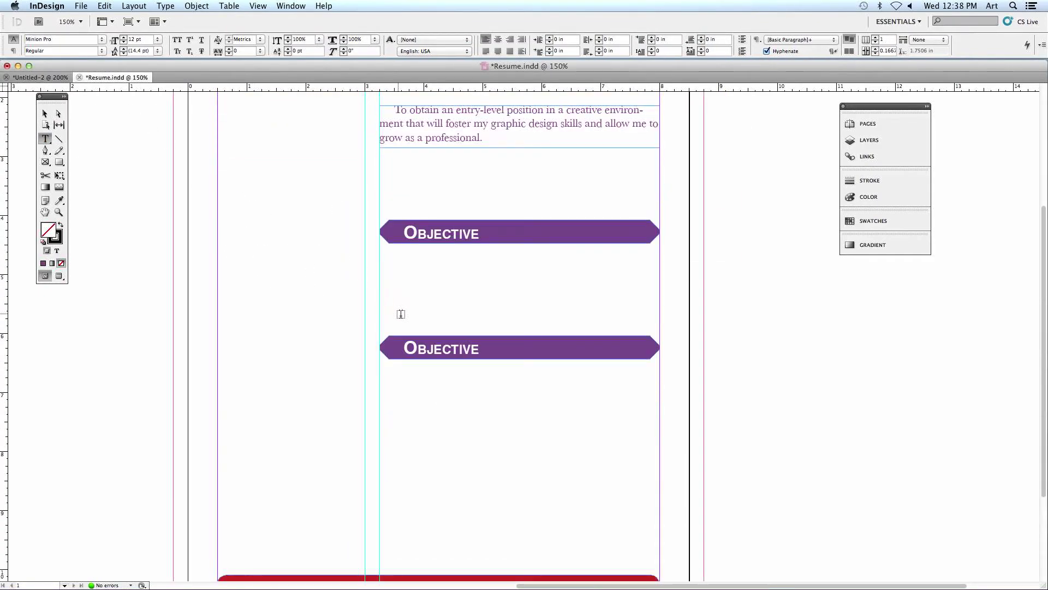
double_click(432, 233)
type("Skills")
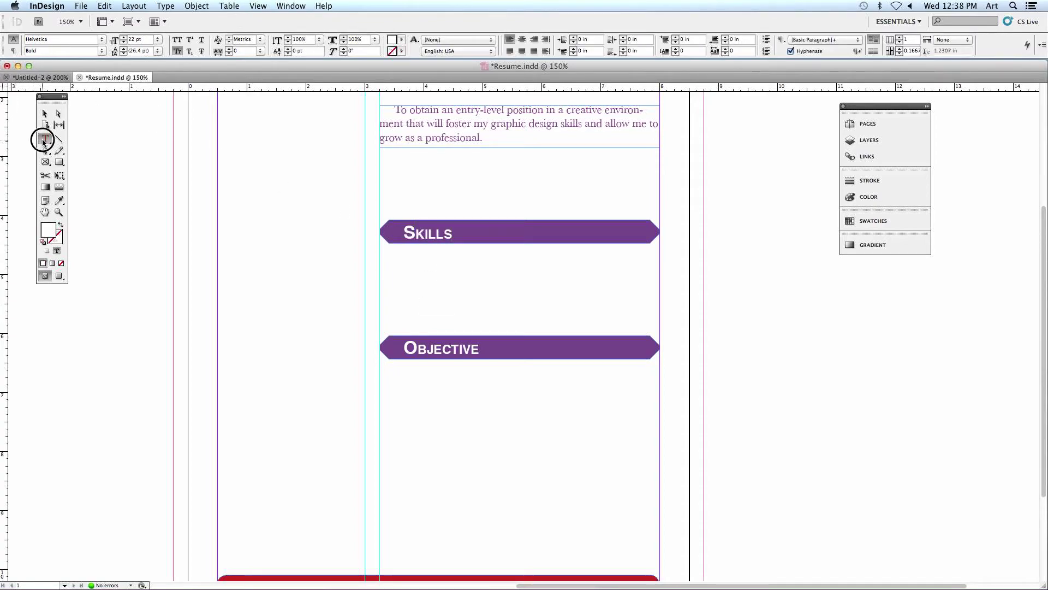
left_click_drag(380, 259, 659, 331)
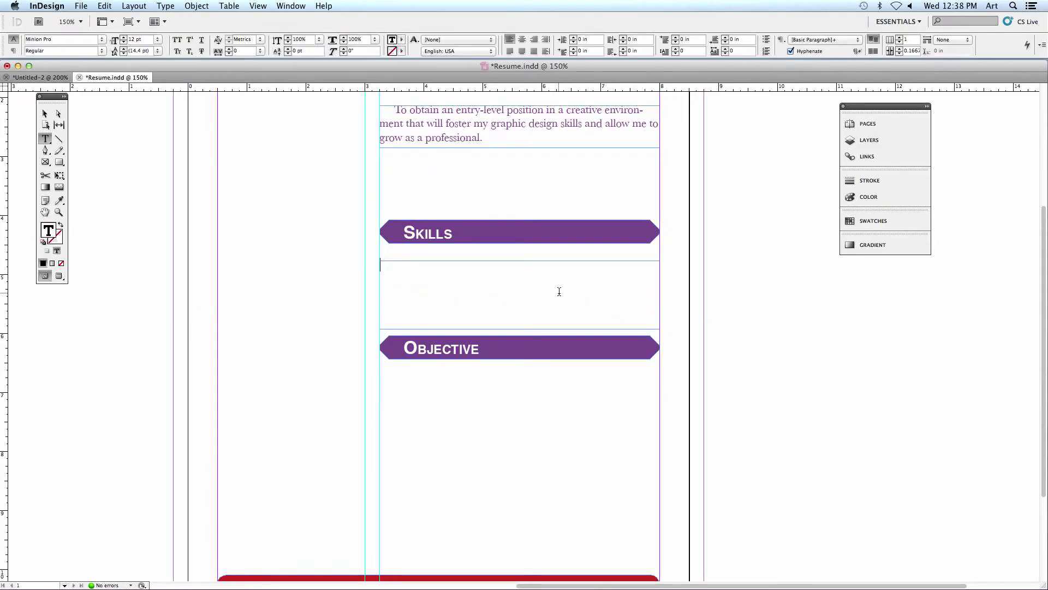
Step: Paste the copied Skills list into the empty text frame, then enlarge the frame to 3.5 in high beside the headings
key("super+v")
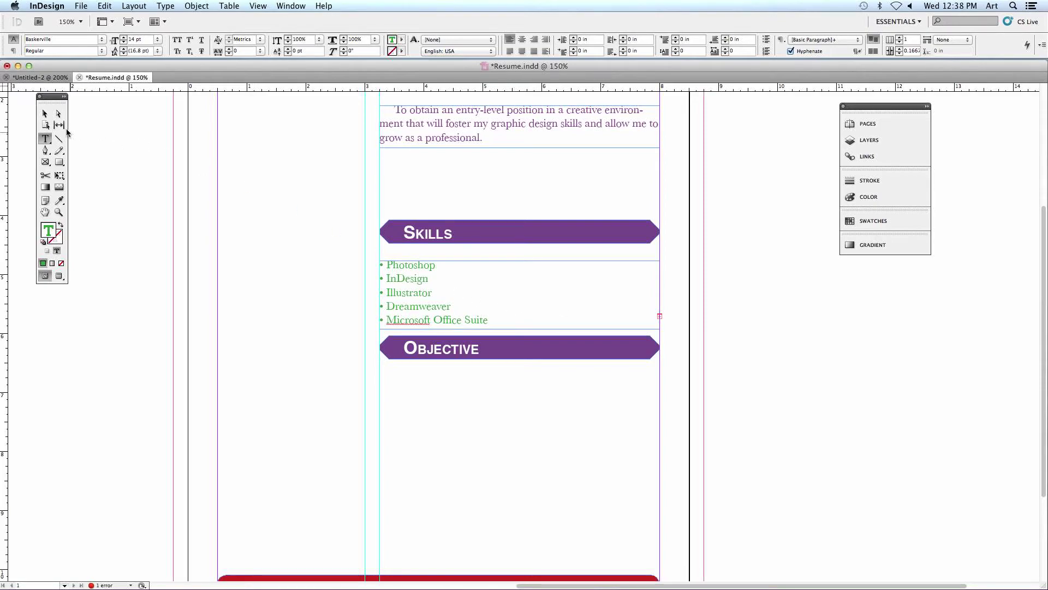
left_click(46, 114)
left_click_drag(480, 305, 255, 431)
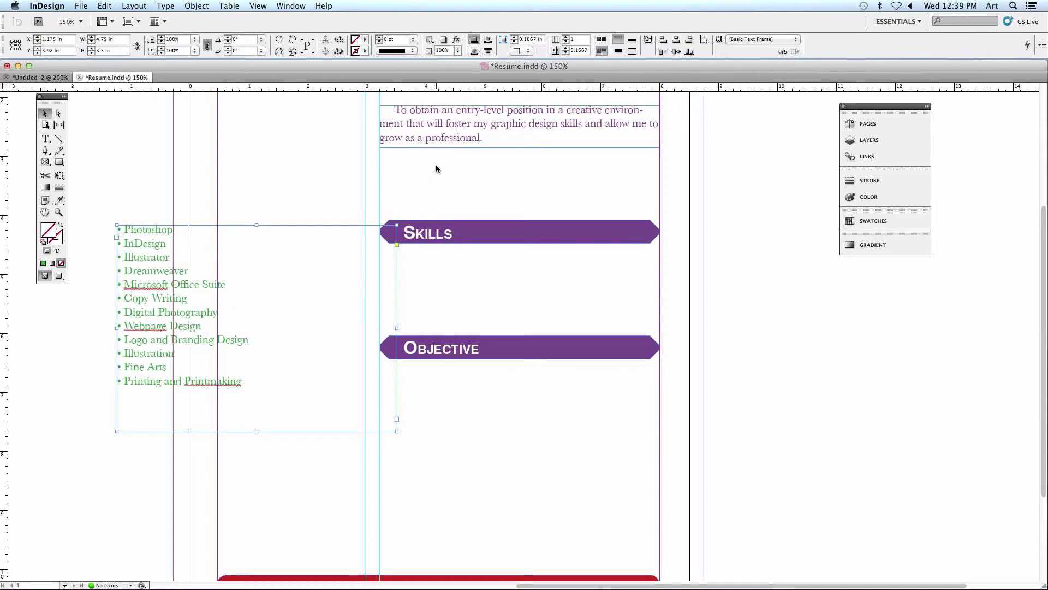
Step: Divide the Skills list's text frame into 2 columns
left_click(576, 39)
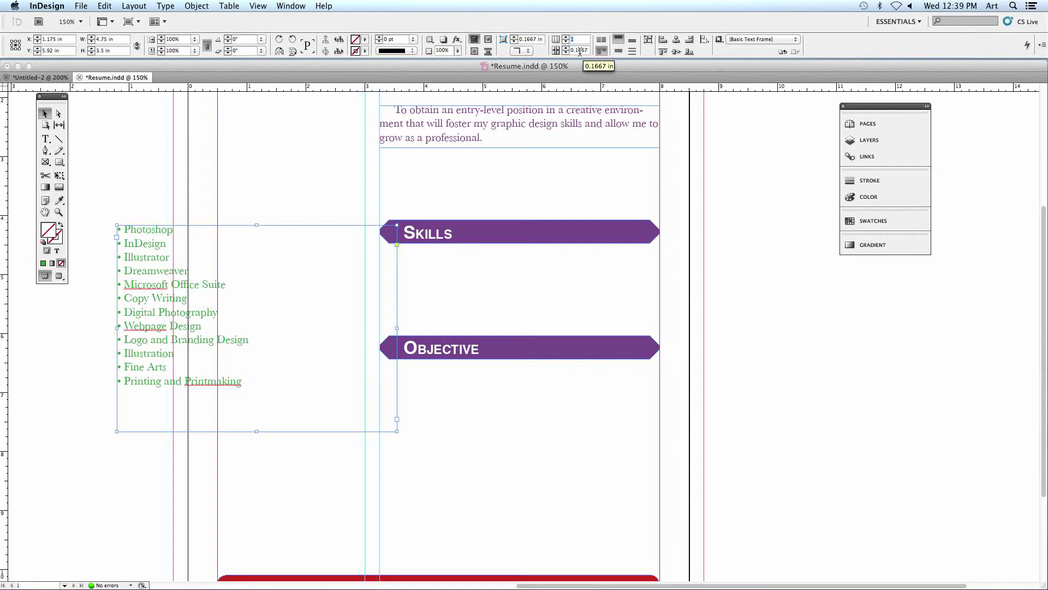
type("2")
key("Return")
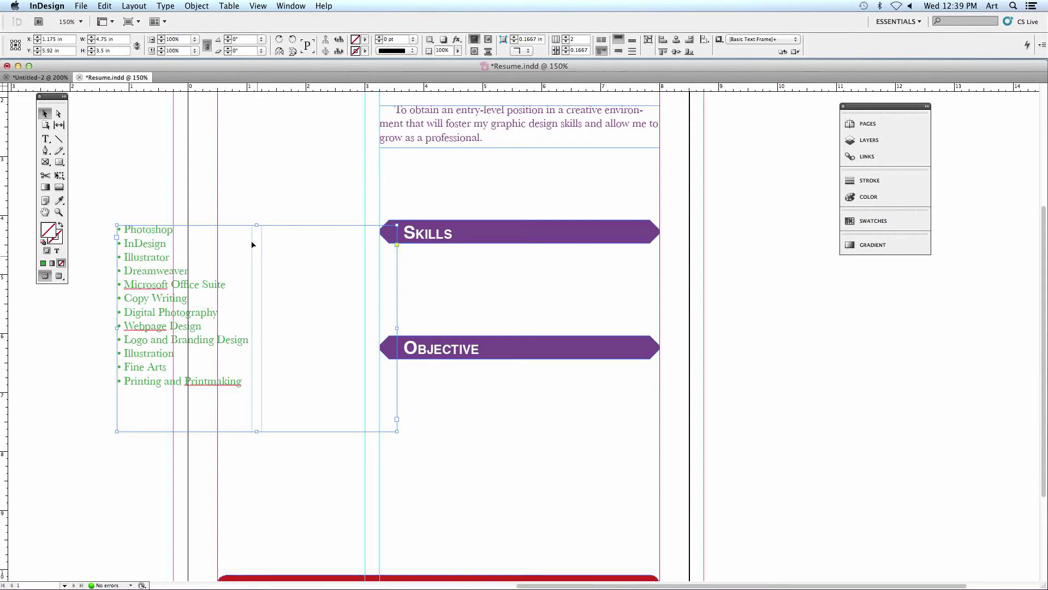
Step: Shorten the Skills text frame to about 1.46 in high and place it between the Skills heading and the heading below it
left_click_drag(256, 431, 254, 311)
left_click_drag(161, 284, 421, 302)
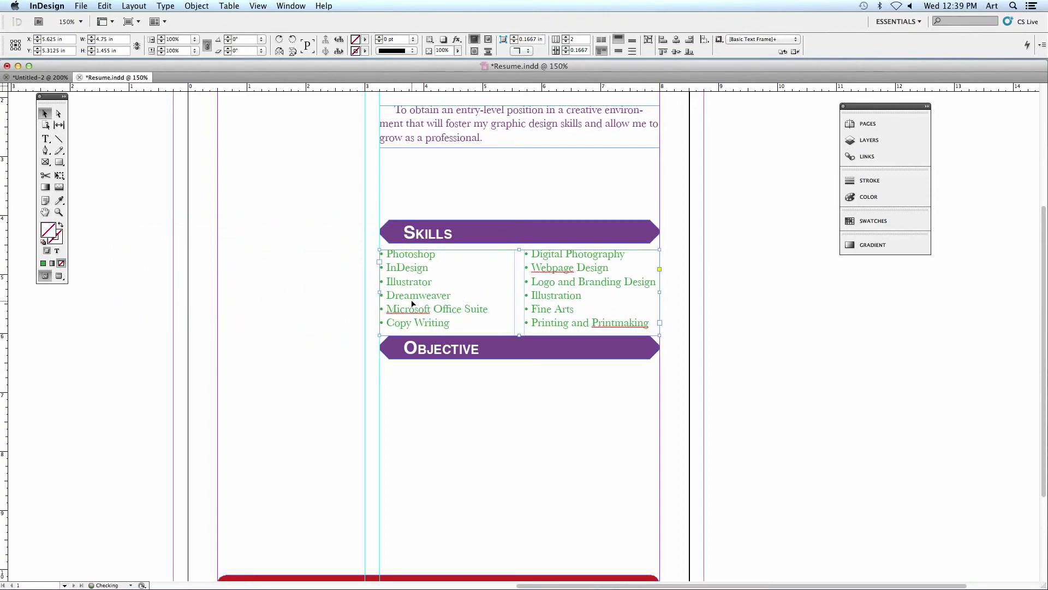
left_click(307, 357)
left_click_drag(310, 221, 264, 391)
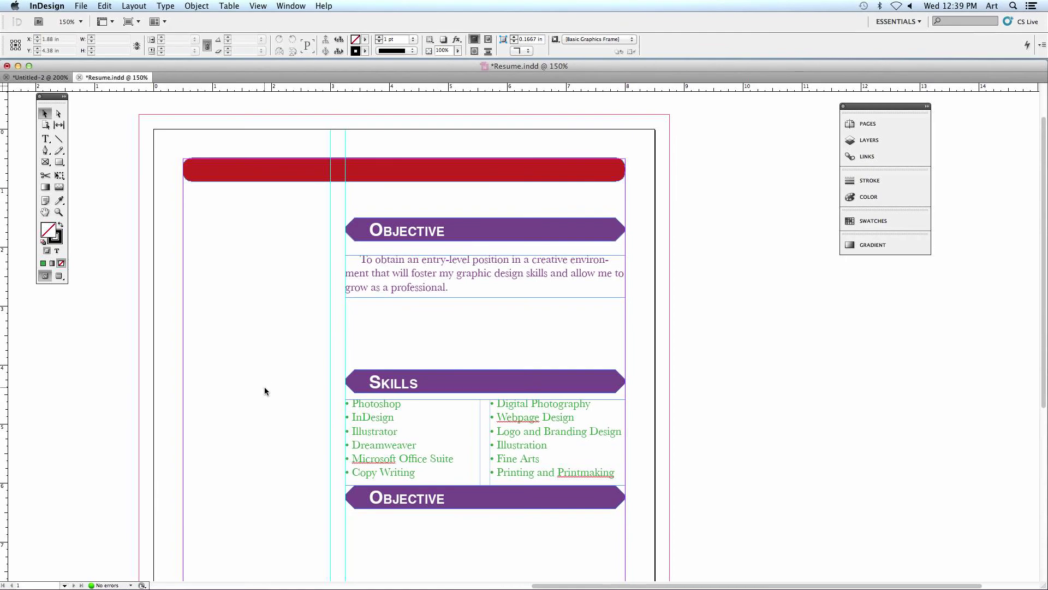
Step: Examine the full-page layout of the finished résumé example in Untitled-2
left_click(40, 77)
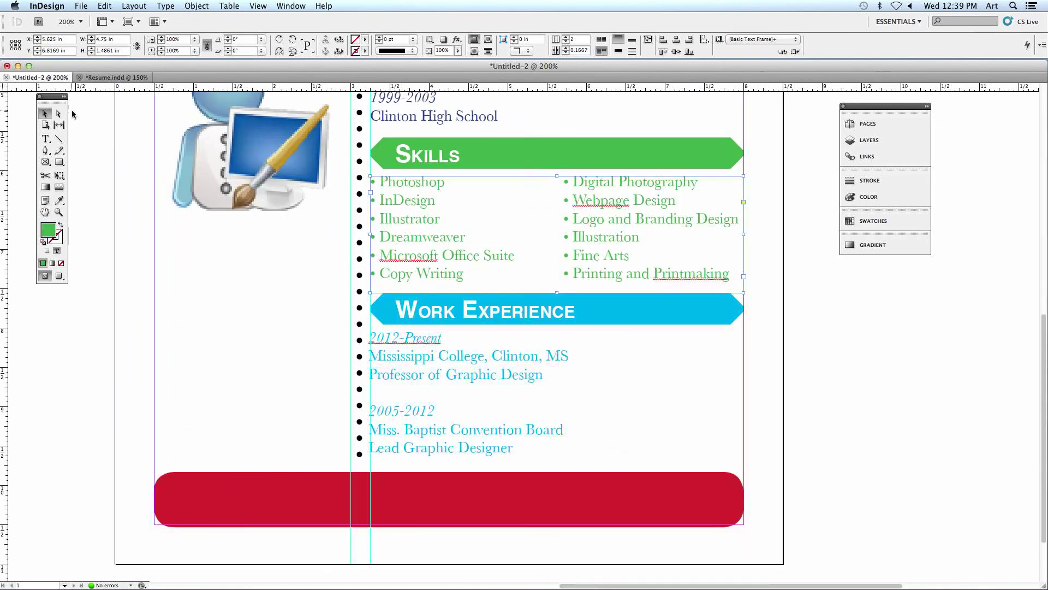
left_click(119, 276)
key("super+minus")
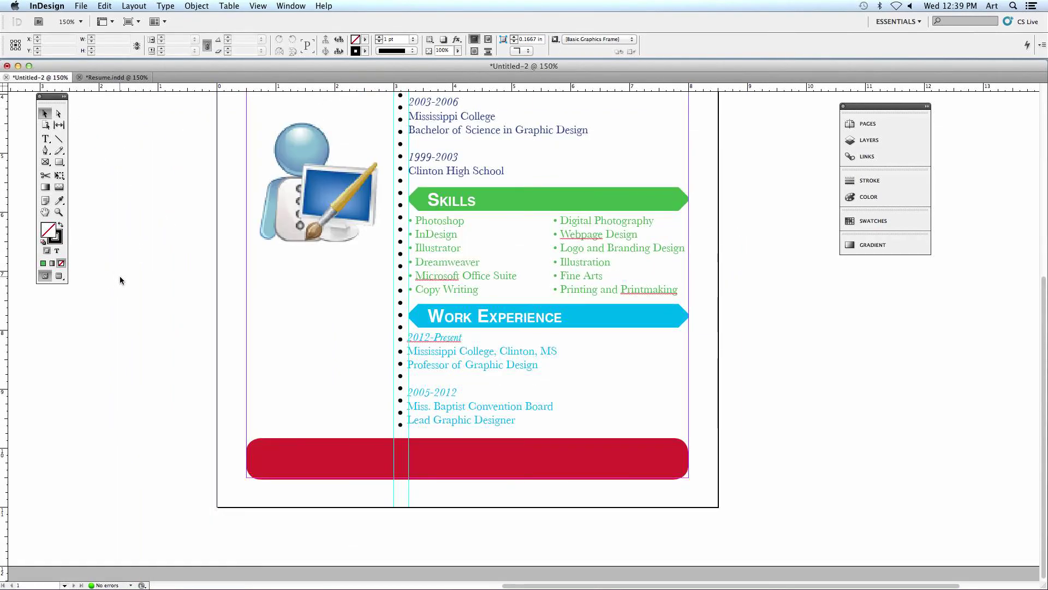
key("super+minus")
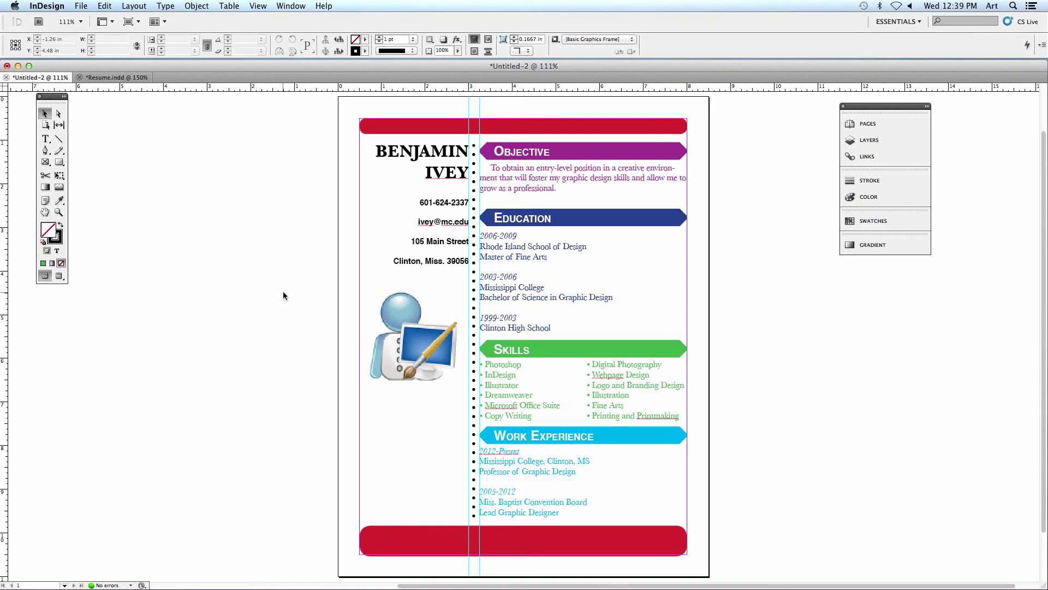
Step: Switch to Remote Desktop and stop the active screen-sharing task
mouse_move(235, 584)
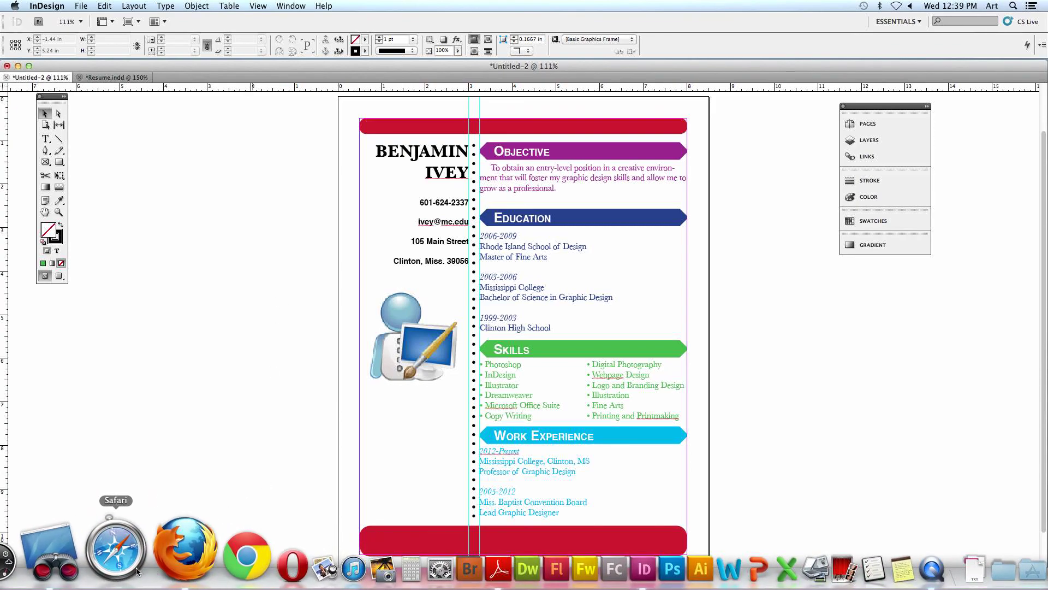
left_click(106, 567)
left_click(749, 254)
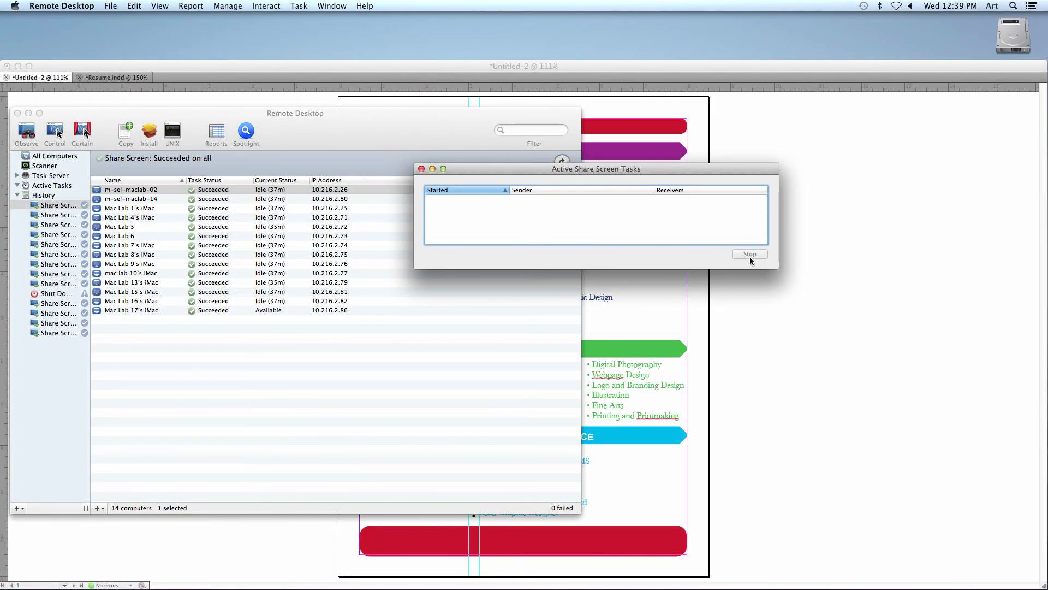